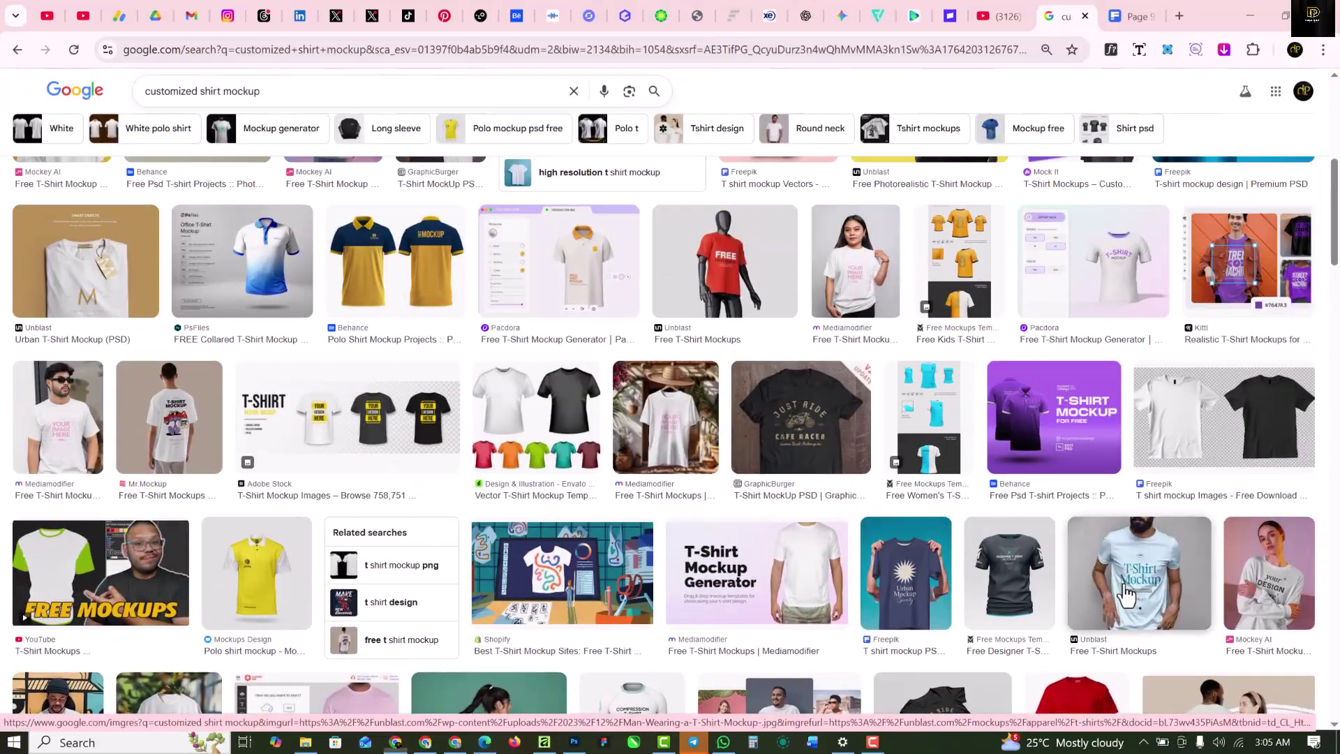
# Step: Preview and dismiss the Unblast, yellow Mockups Design and Country4k shirt mockups
pyautogui.click(1126, 593)
pyautogui.press('Escape')
pyautogui.scroll(-15, 558, 426)
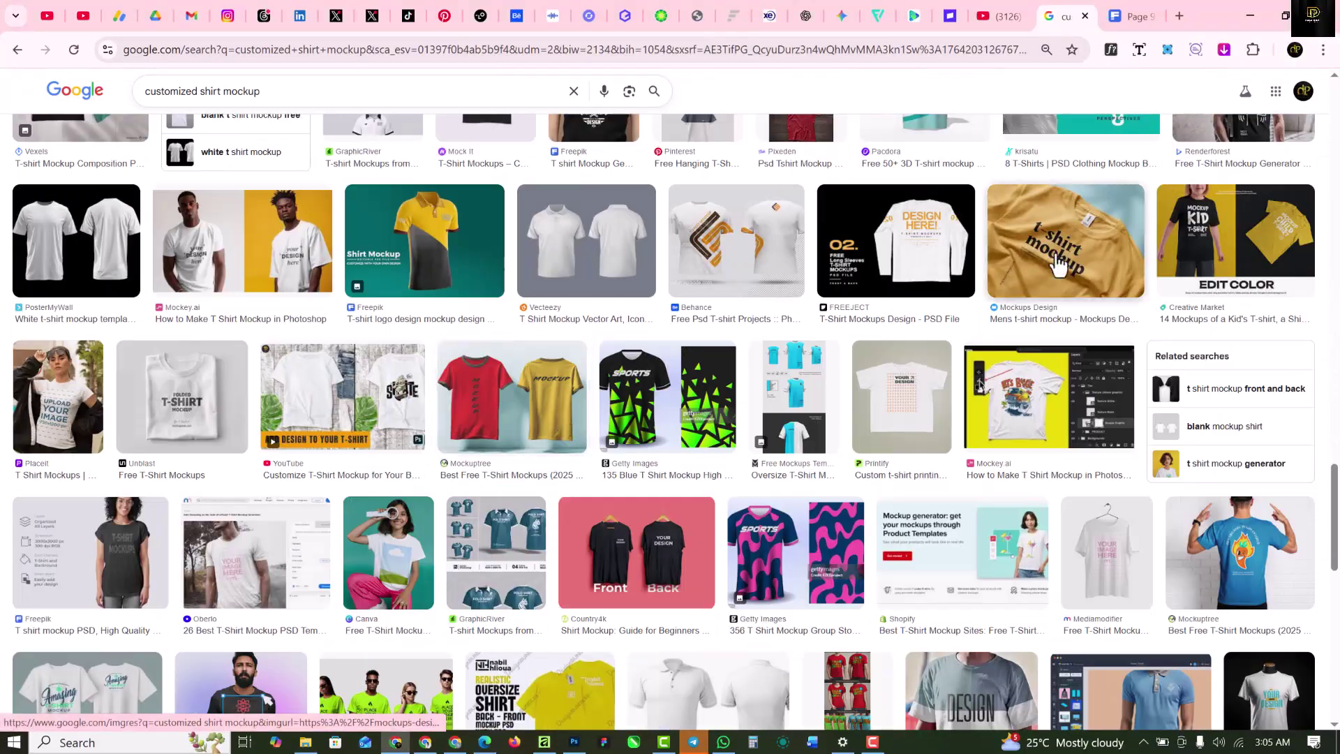
pyautogui.click(1058, 264)
pyautogui.press('Escape')
pyautogui.click(631, 488)
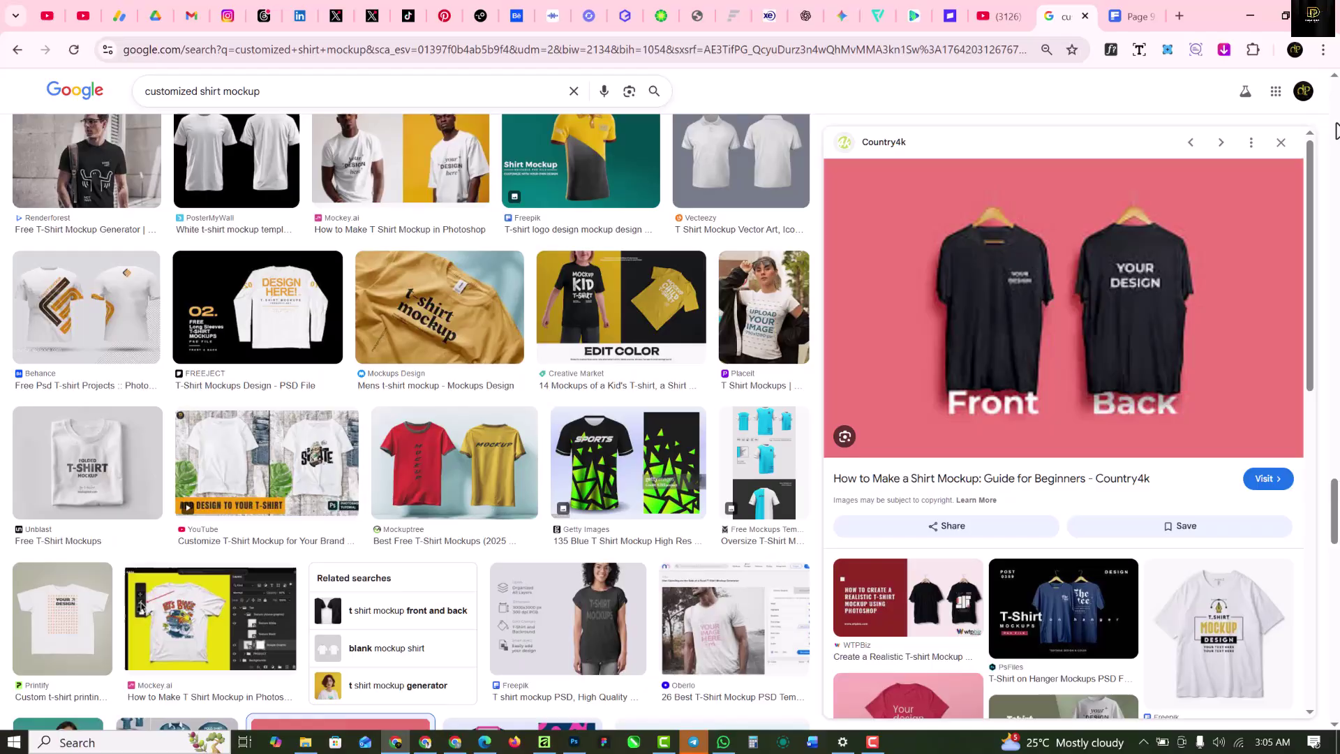
pyautogui.press('Escape')
# Step: Browse further down the results and open the Placeit hanging-shirt mockup preview
pyautogui.scroll(-10, 384, 427)
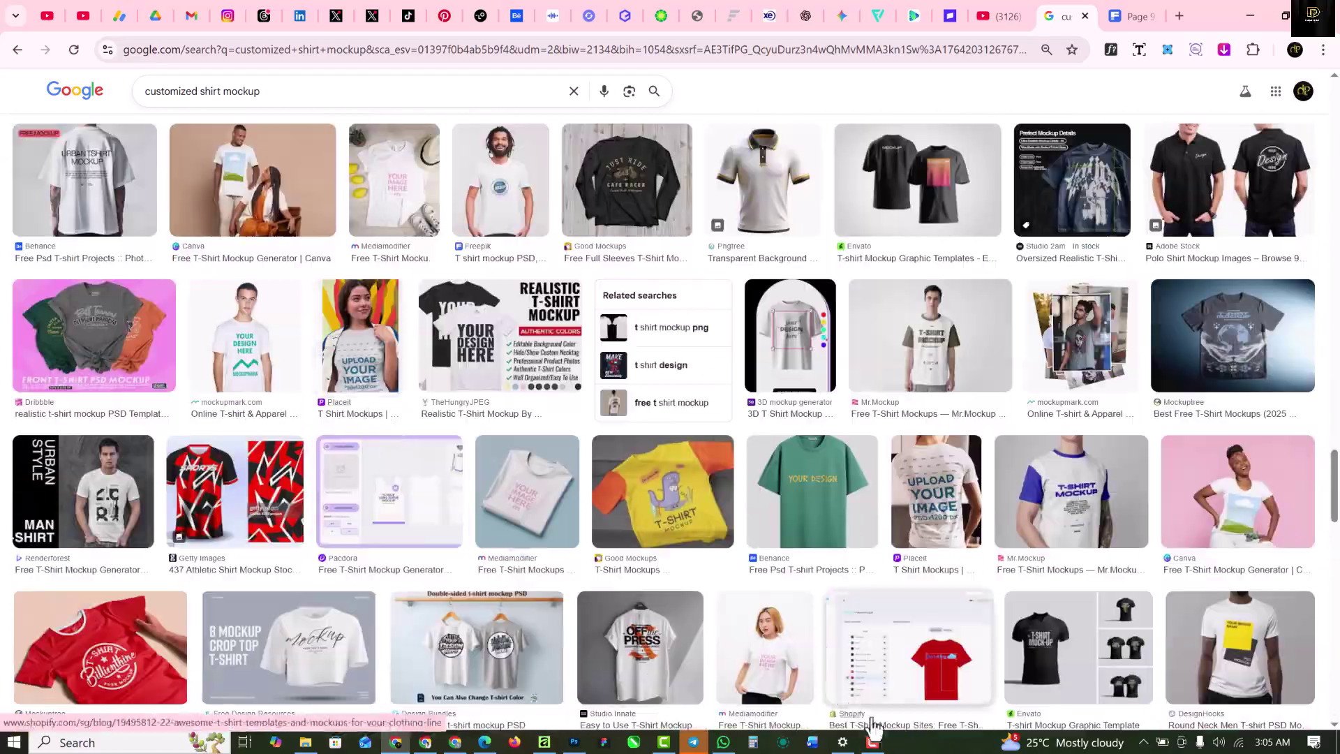
pyautogui.scroll(-10, 447, 537)
pyautogui.scroll(7, 446, 538)
pyautogui.scroll(-4, 472, 540)
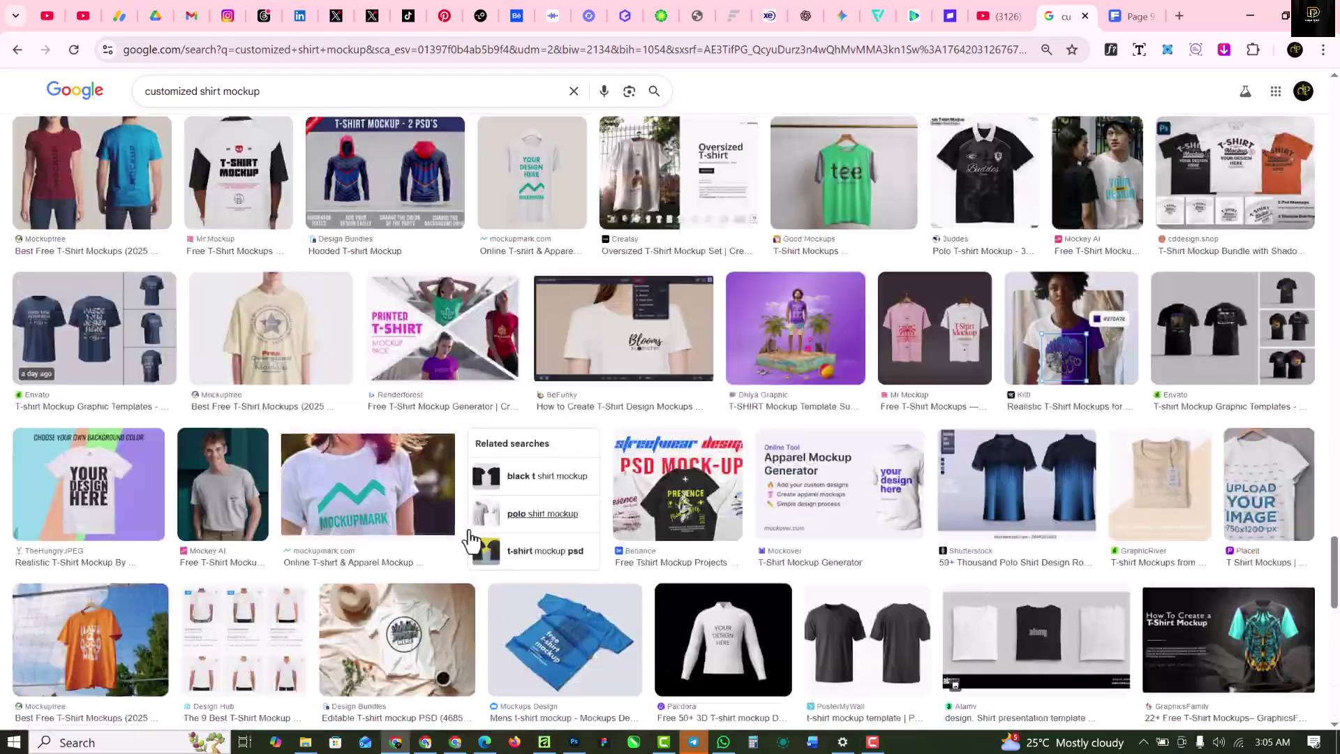
pyautogui.scroll(10, 471, 539)
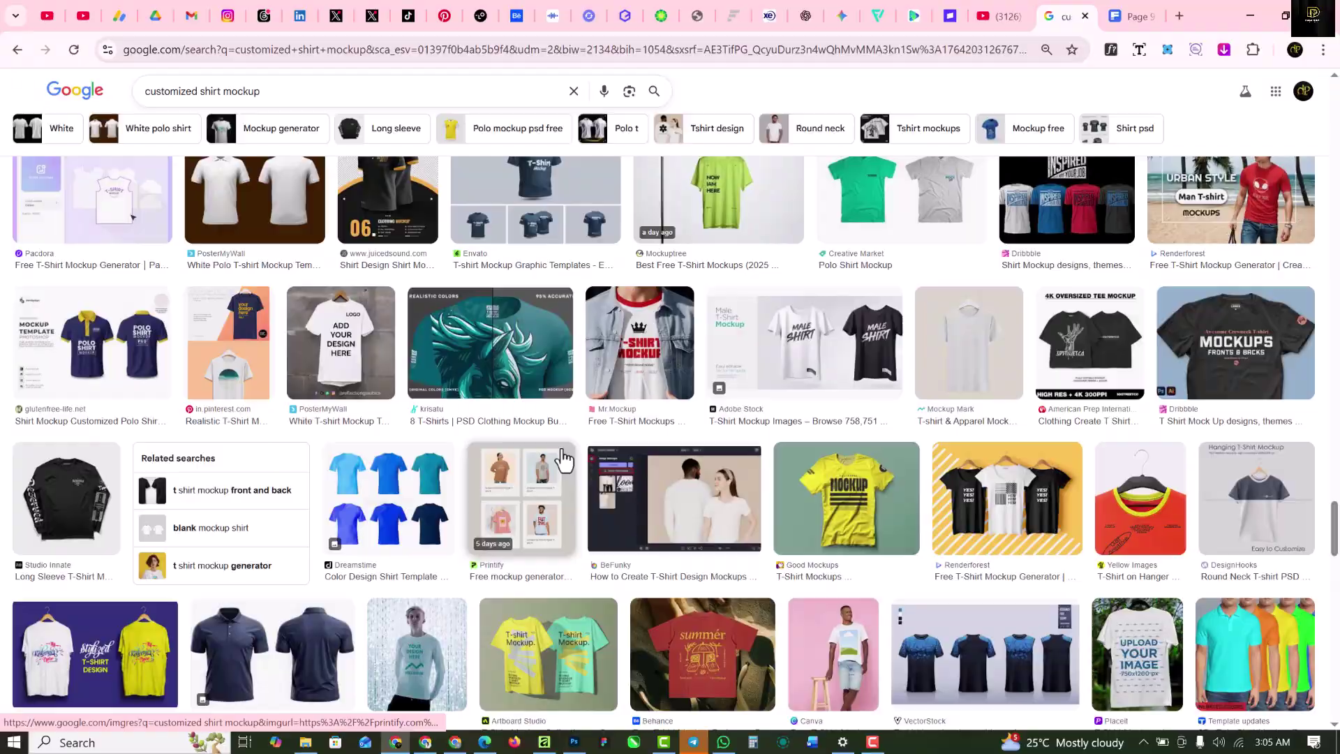
pyautogui.scroll(-15, 564, 459)
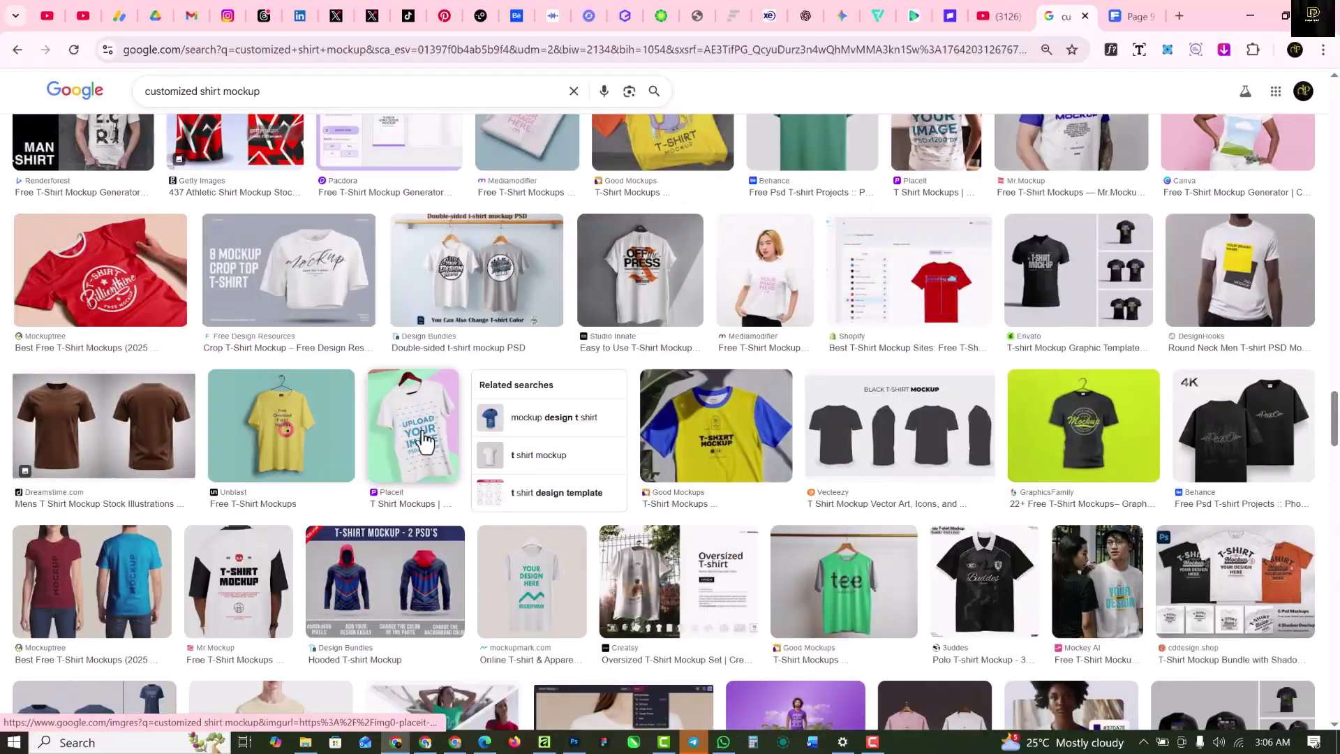
pyautogui.click(563, 458)
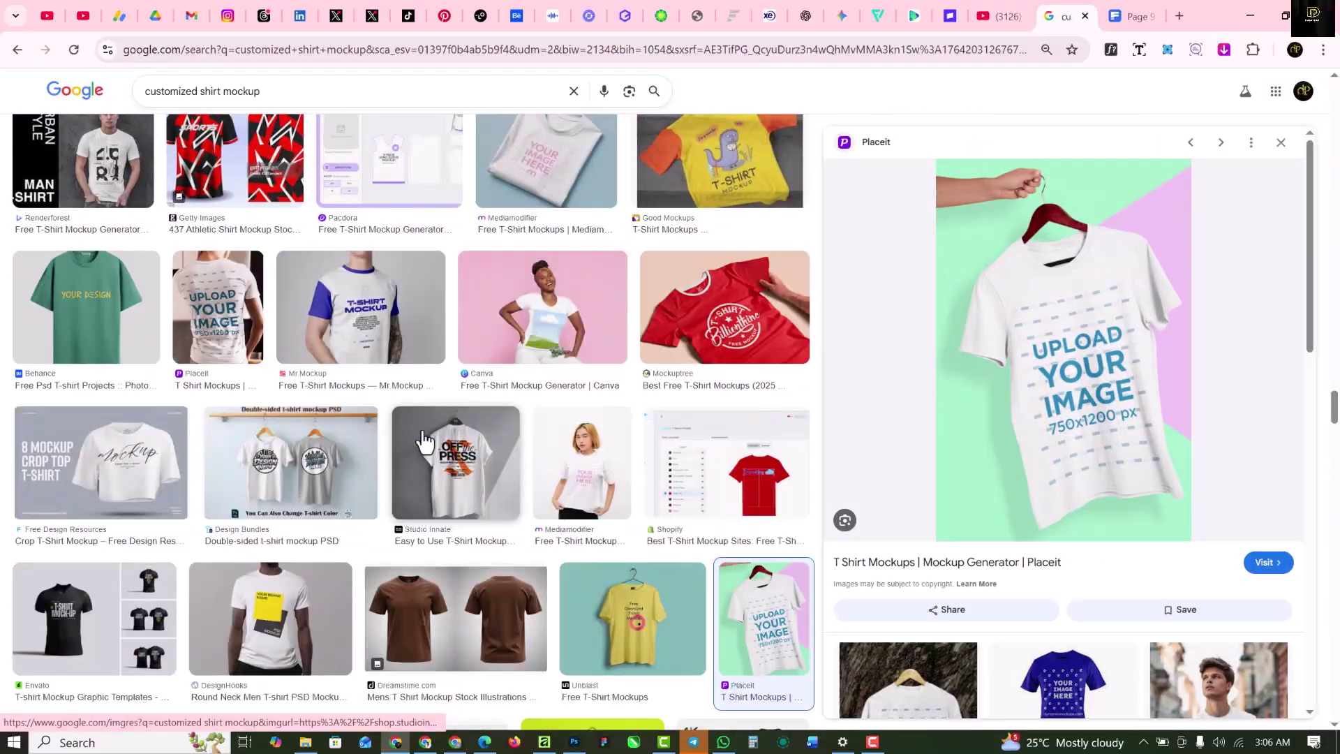
pyautogui.scroll(10, 349, 339)
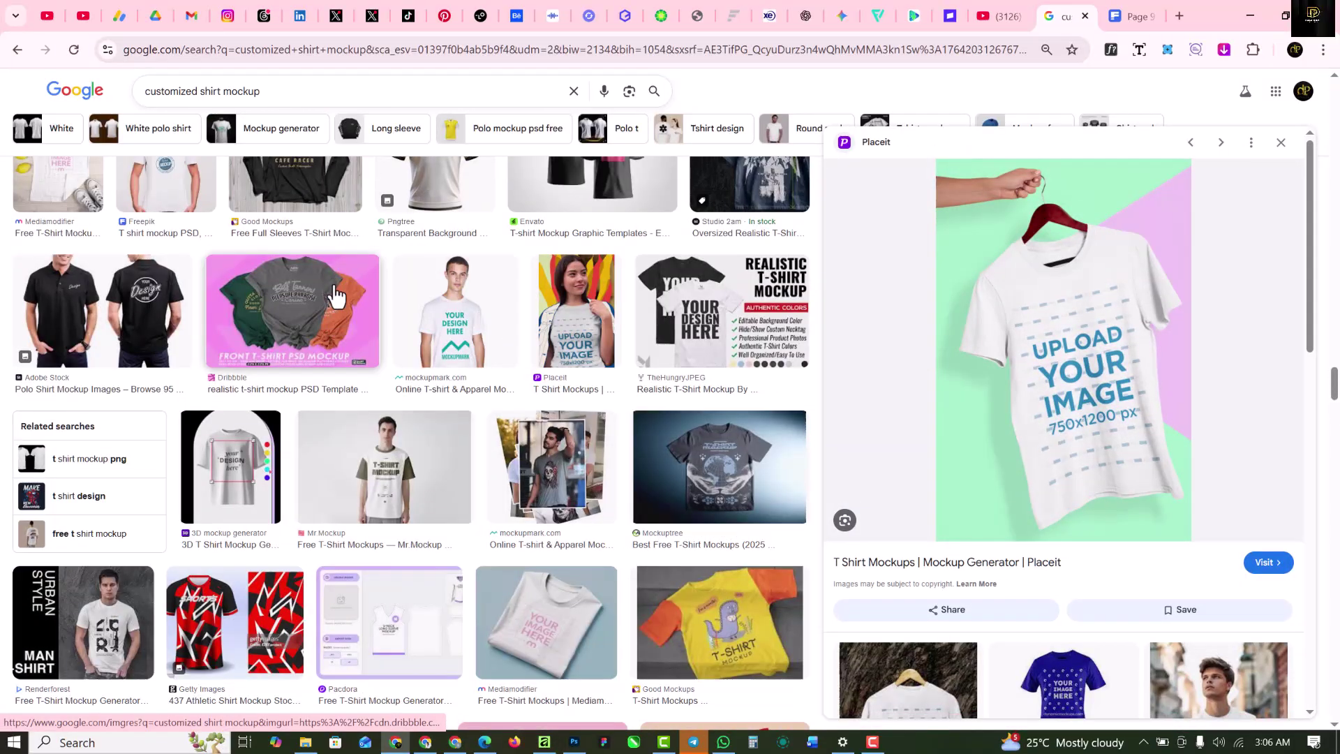
pyautogui.scroll(3, 348, 332)
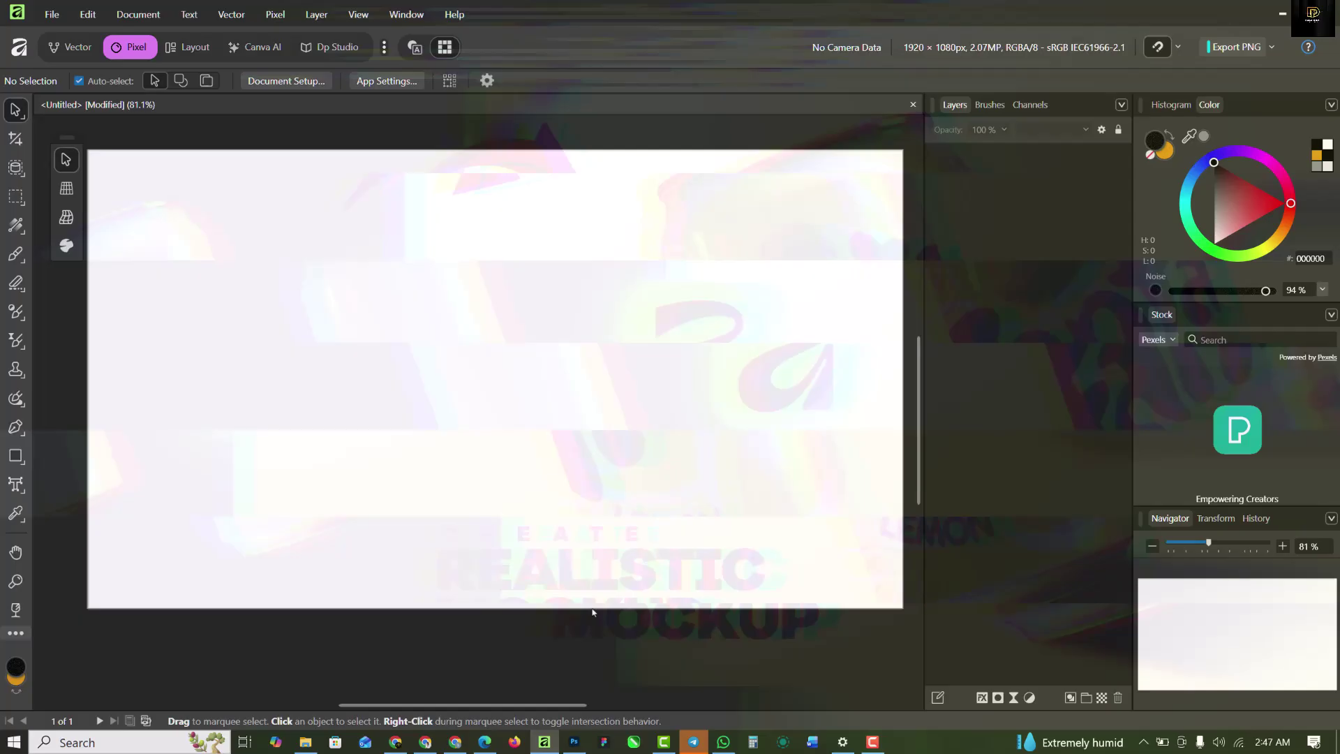
# Step: Drag the Gemini polo shirt image from the SHIRT MOCKUP folder onto the Affinity canvas
pyautogui.click(305, 741)
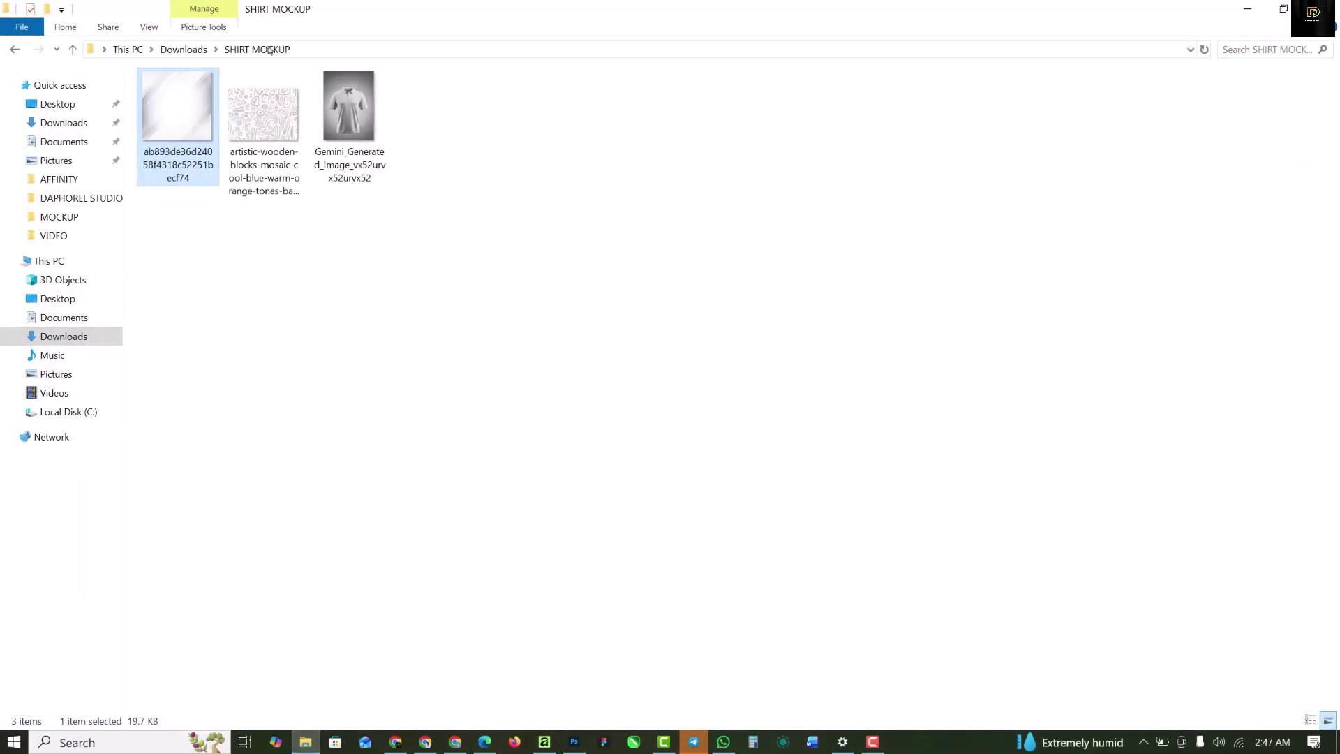
pyautogui.moveTo(352, 103); pyautogui.dragTo(495, 363)
# Step: Shrink the polo shirt photo to fit the page height and nudge it slightly down
pyautogui.scroll(-1, 496, 363)
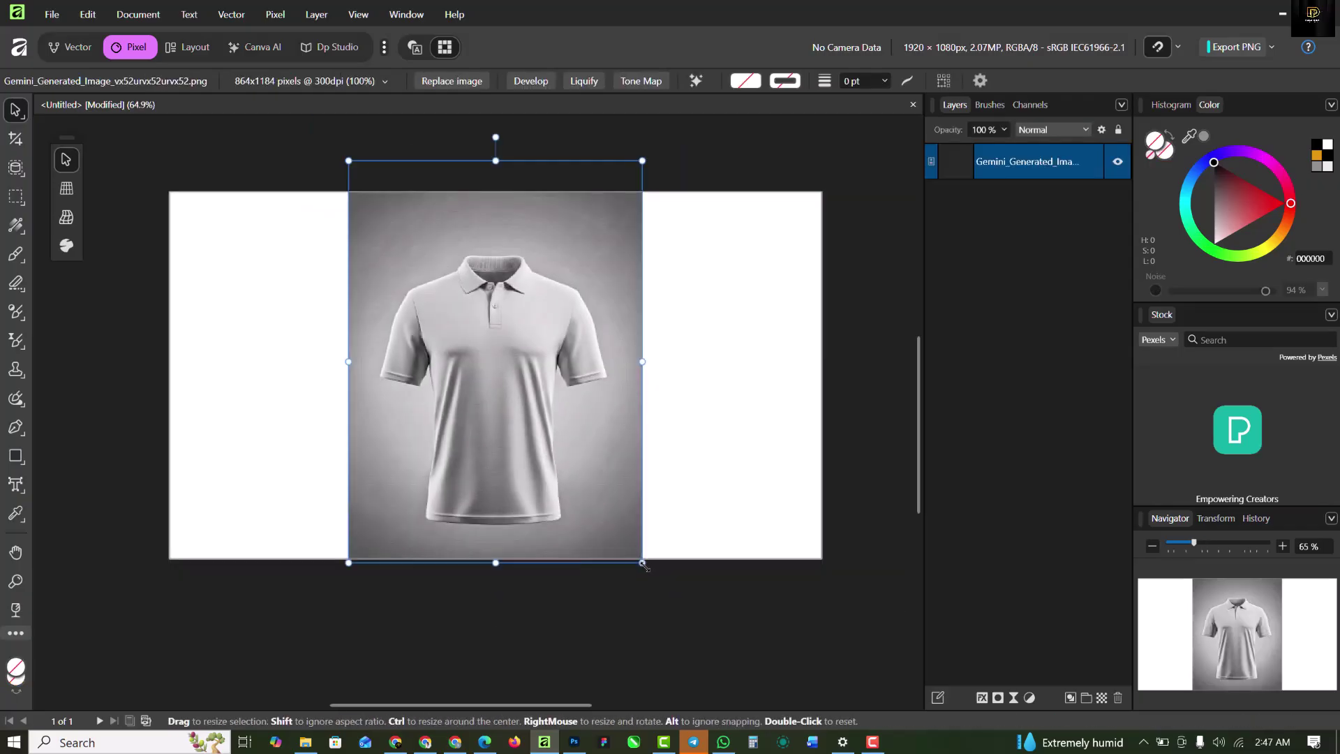
pyautogui.scroll(1, 572, 345)
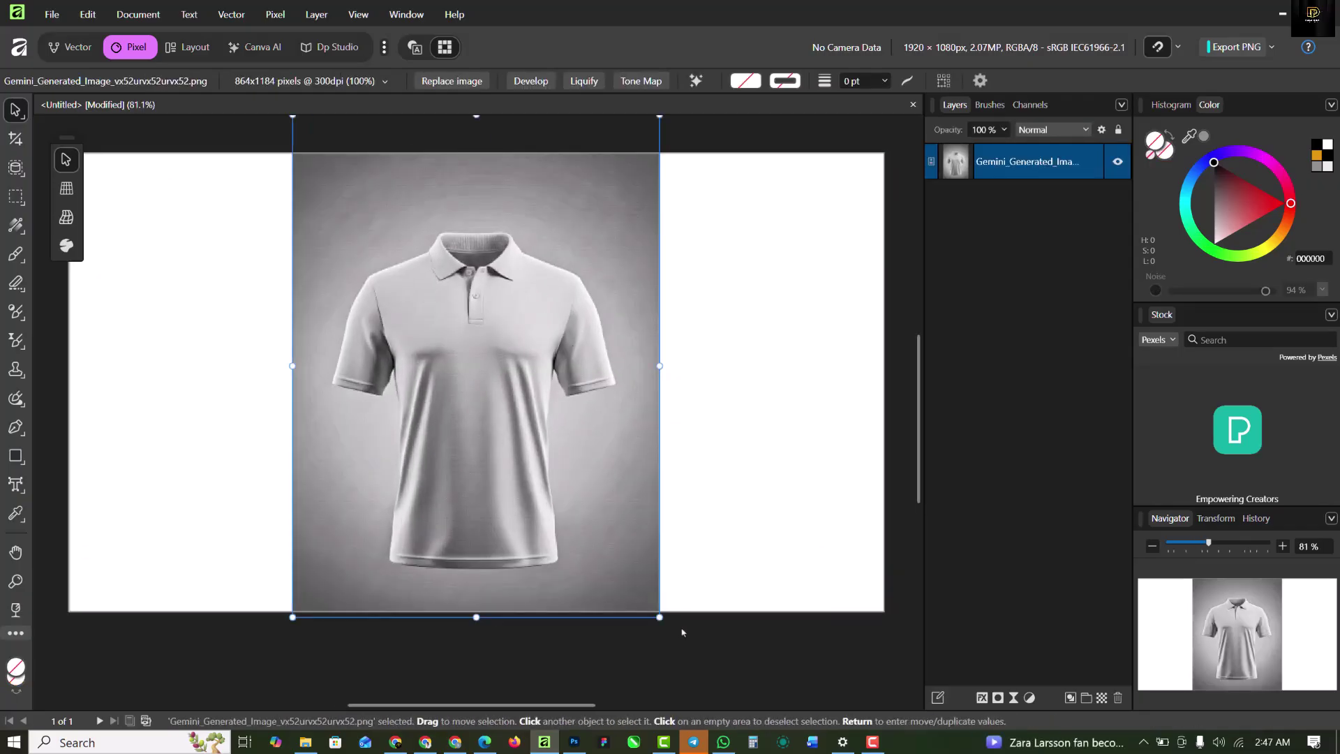
pyautogui.moveTo(660, 616); pyautogui.dragTo(630, 581)
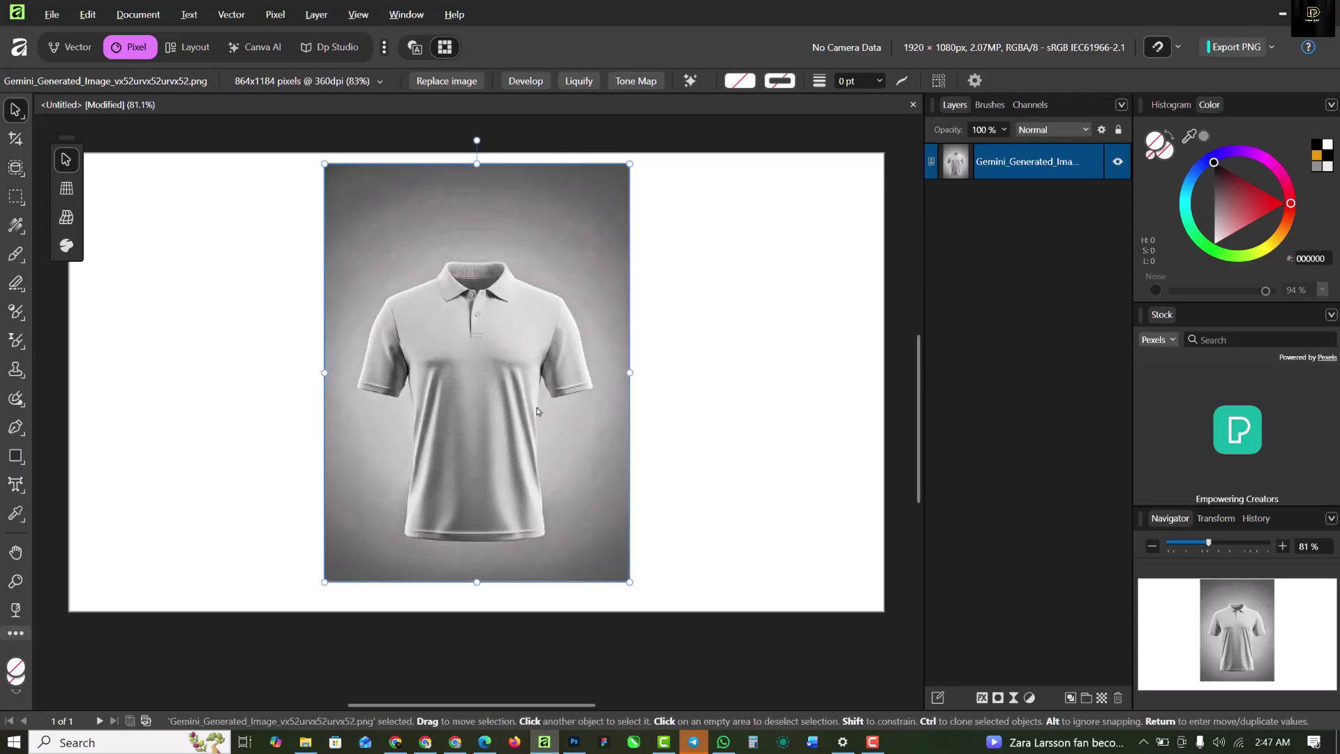
pyautogui.moveTo(537, 411); pyautogui.dragTo(538, 417)
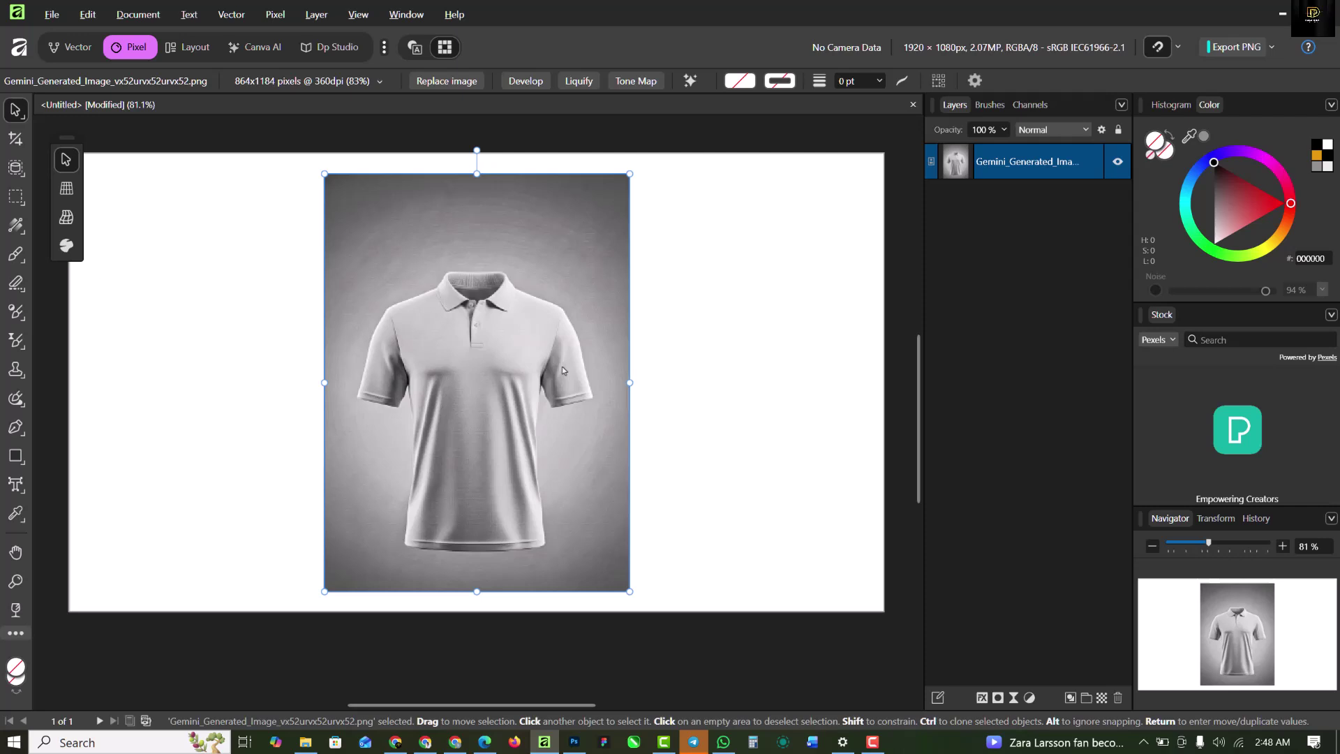
# Step: Strip the grey backdrop from the shirt photo using the AI Remove Background action
pyautogui.click(690, 80)
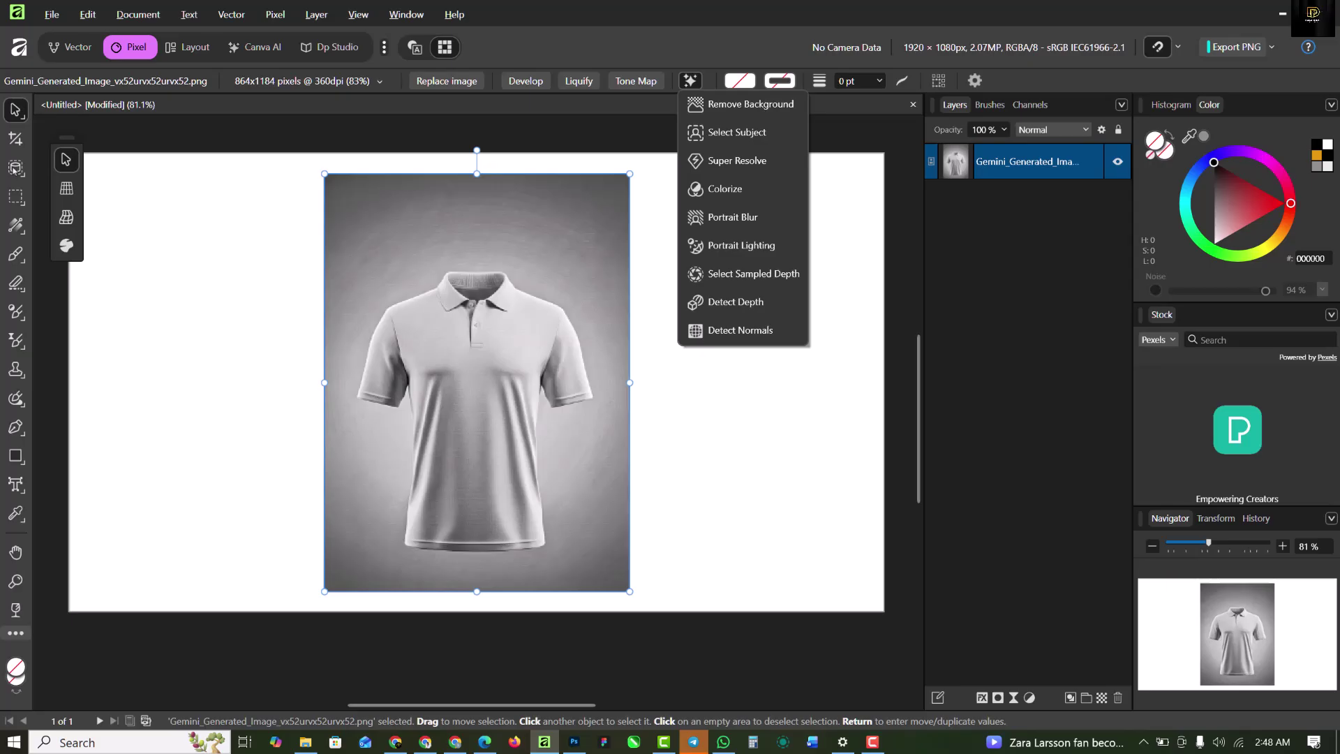
pyautogui.click(16, 168)
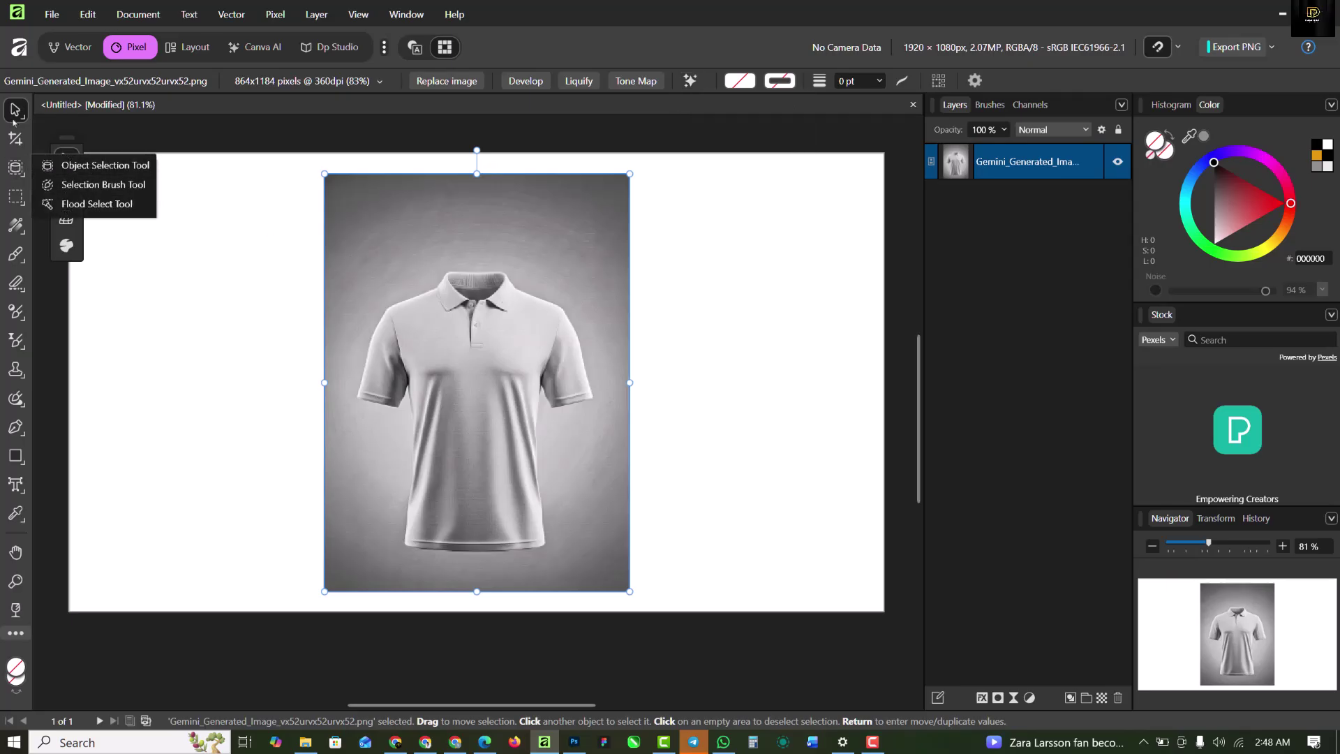
pyautogui.click(690, 80)
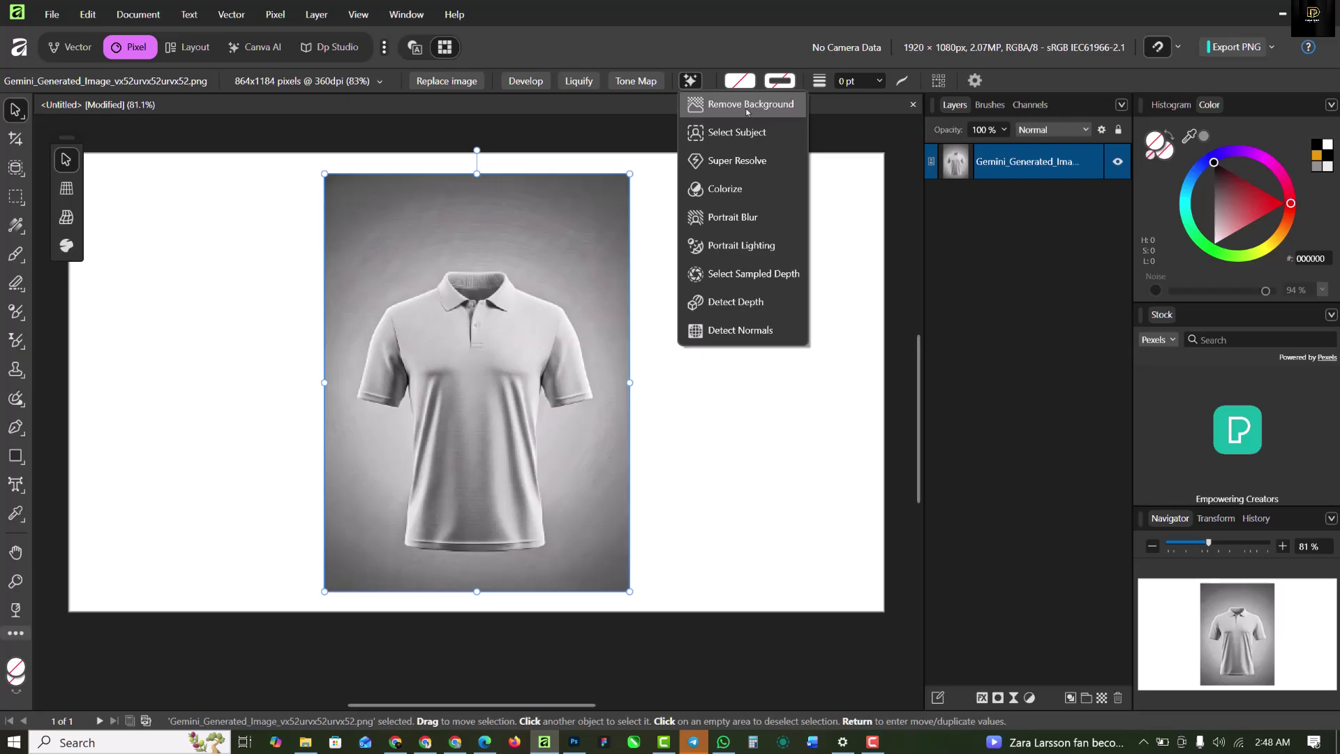
pyautogui.click(722, 100)
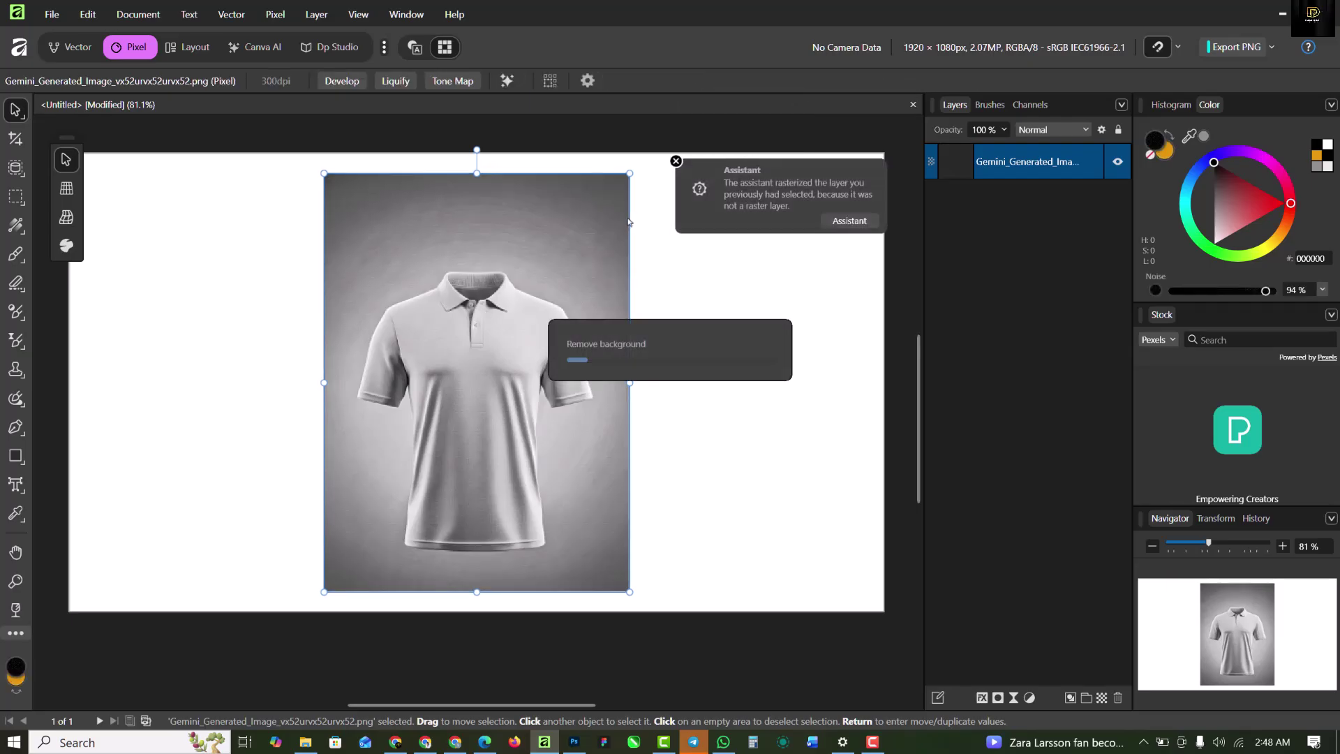
pyautogui.click(676, 161)
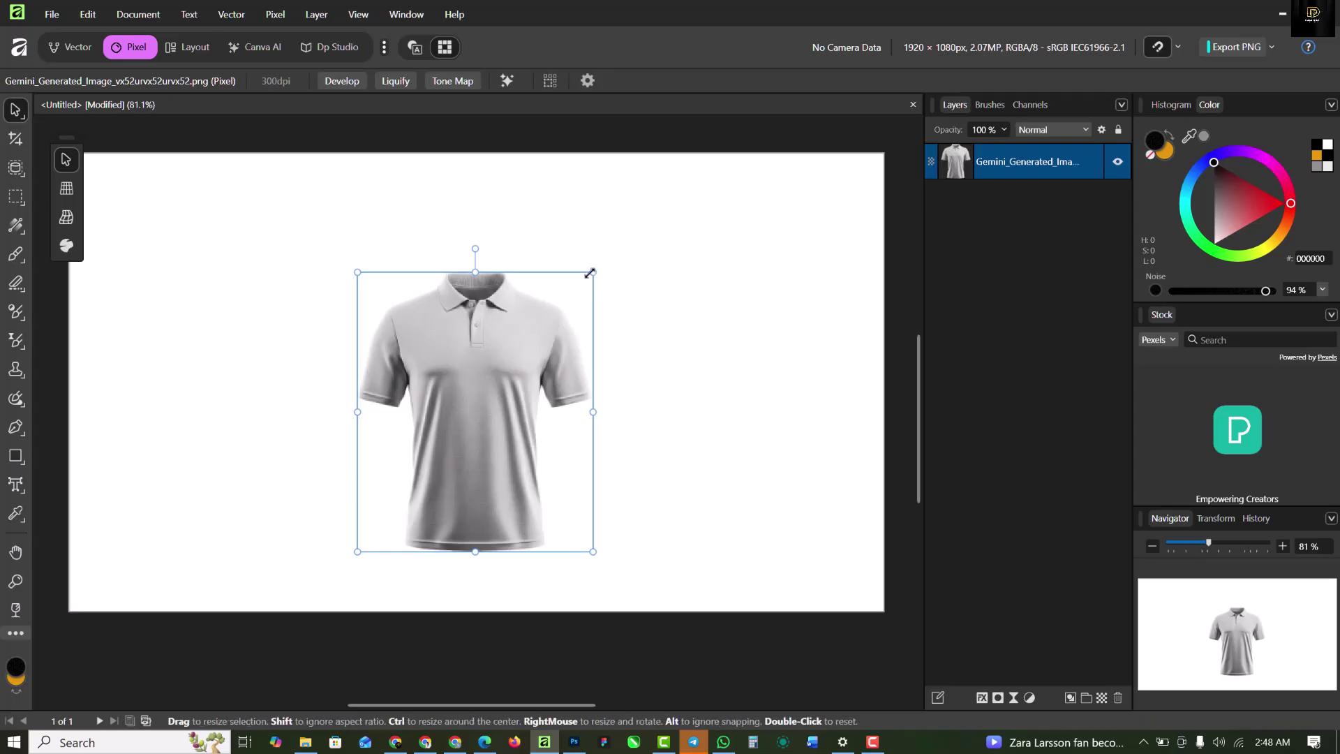
# Step: Enlarge the cut-out shirt, move it up slightly and fine-tune its size
pyautogui.moveTo(590, 273); pyautogui.dragTo(630, 227)
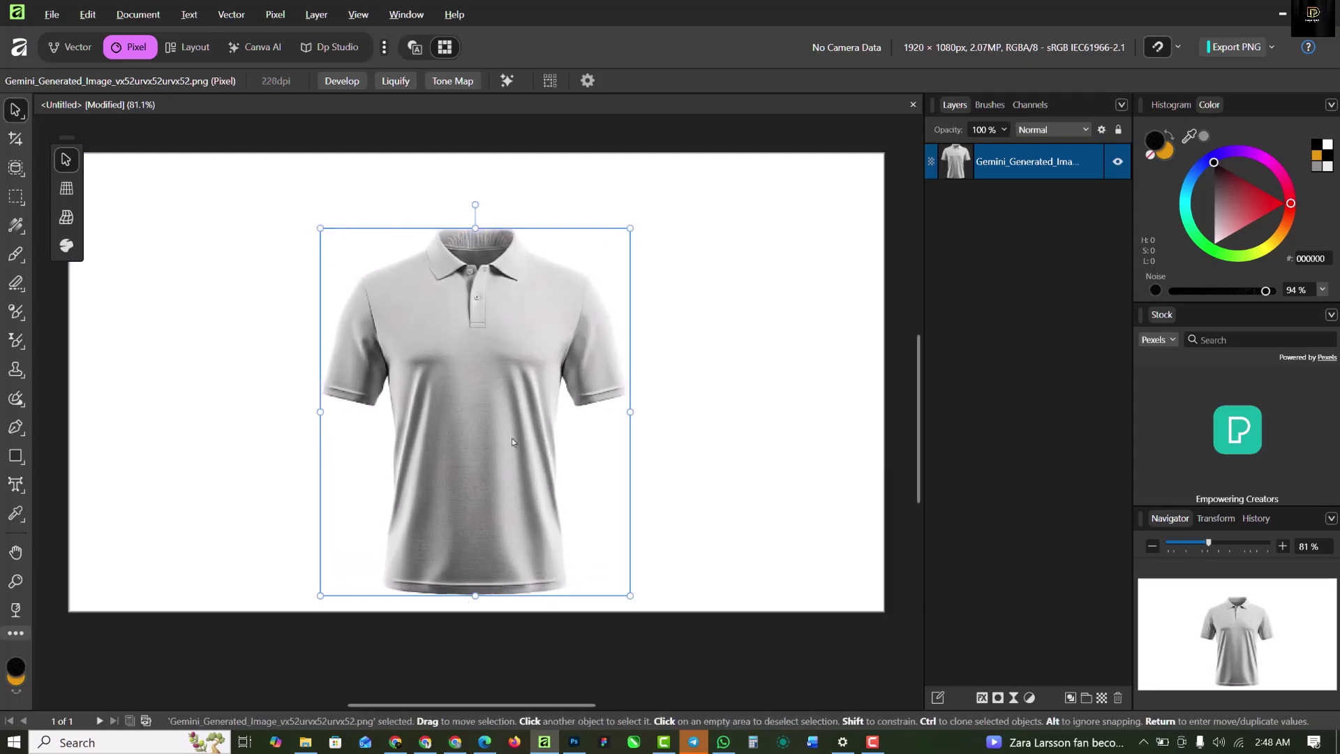
pyautogui.moveTo(512, 442); pyautogui.dragTo(514, 424)
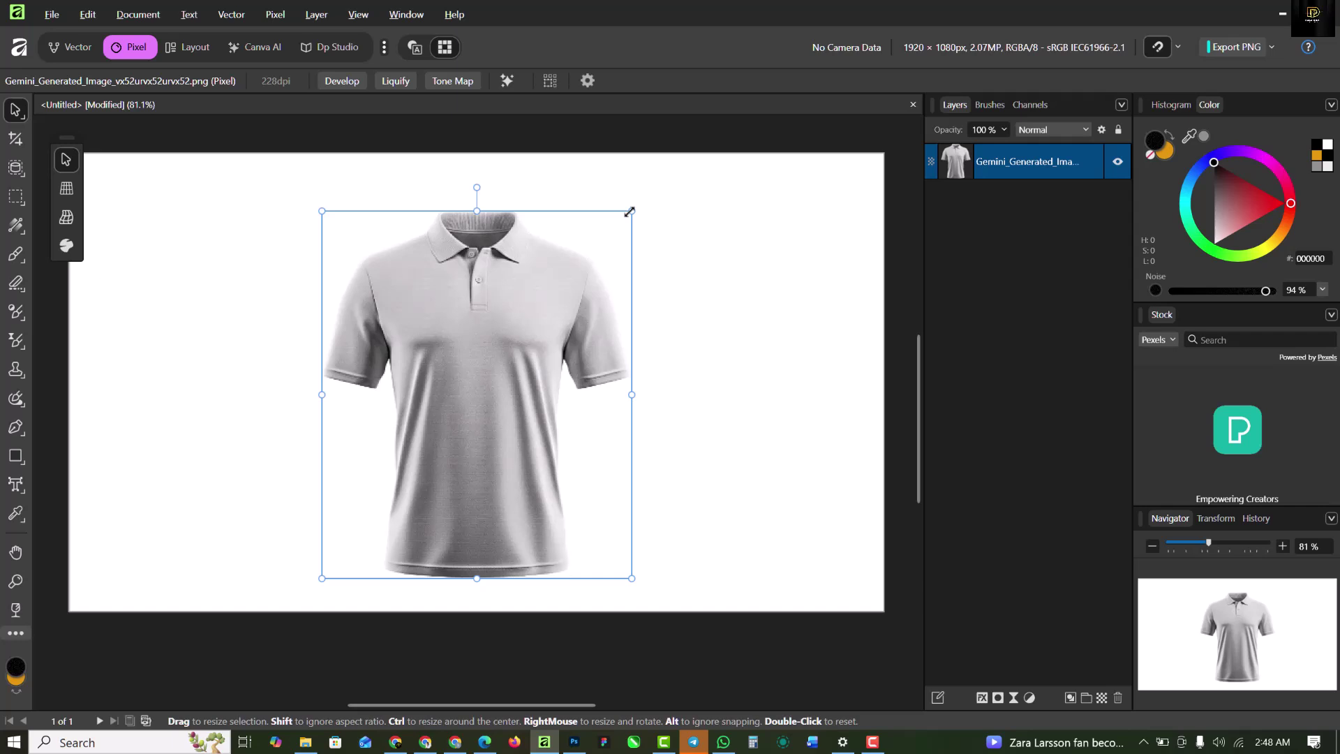
pyautogui.moveTo(628, 212); pyautogui.dragTo(626, 217)
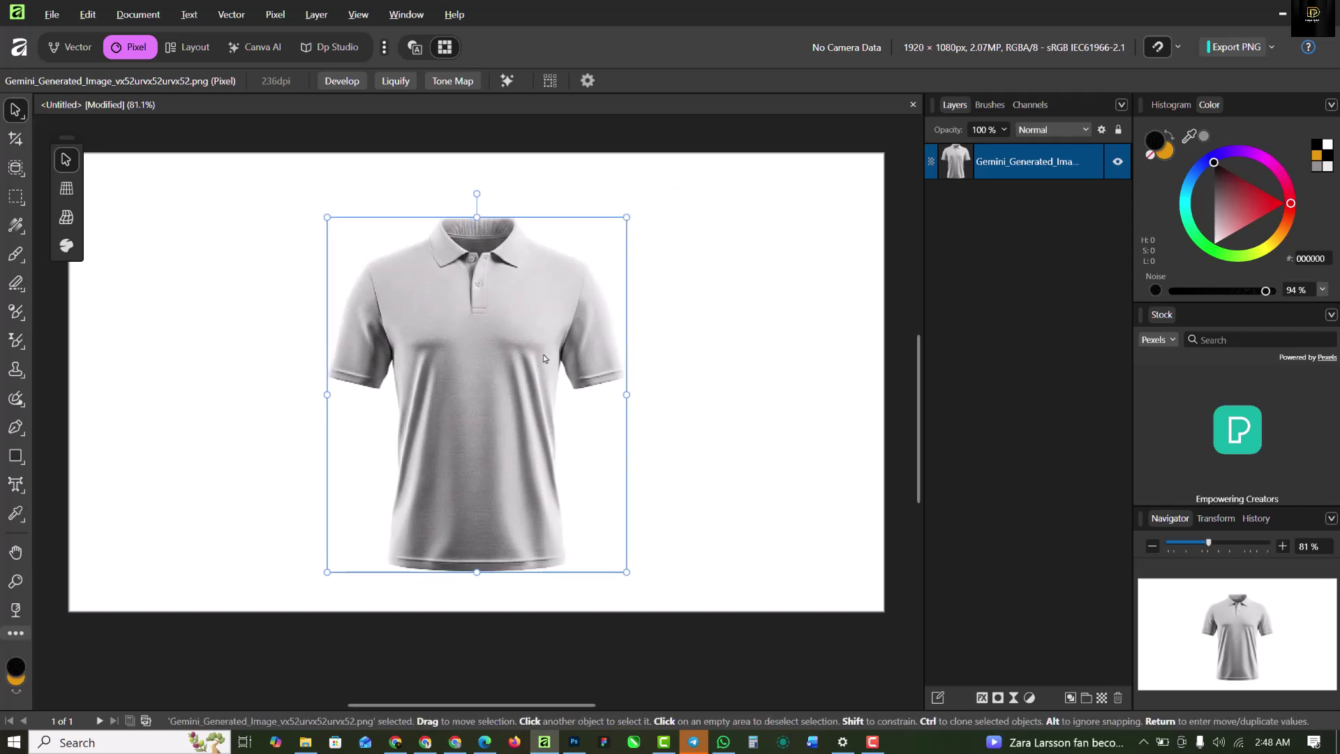
# Step: Rename the shirt layer IMAGE 1, duplicate it with Ctrl+J, and name the copy IMAGE 2
pyautogui.doubleClick(1019, 163)
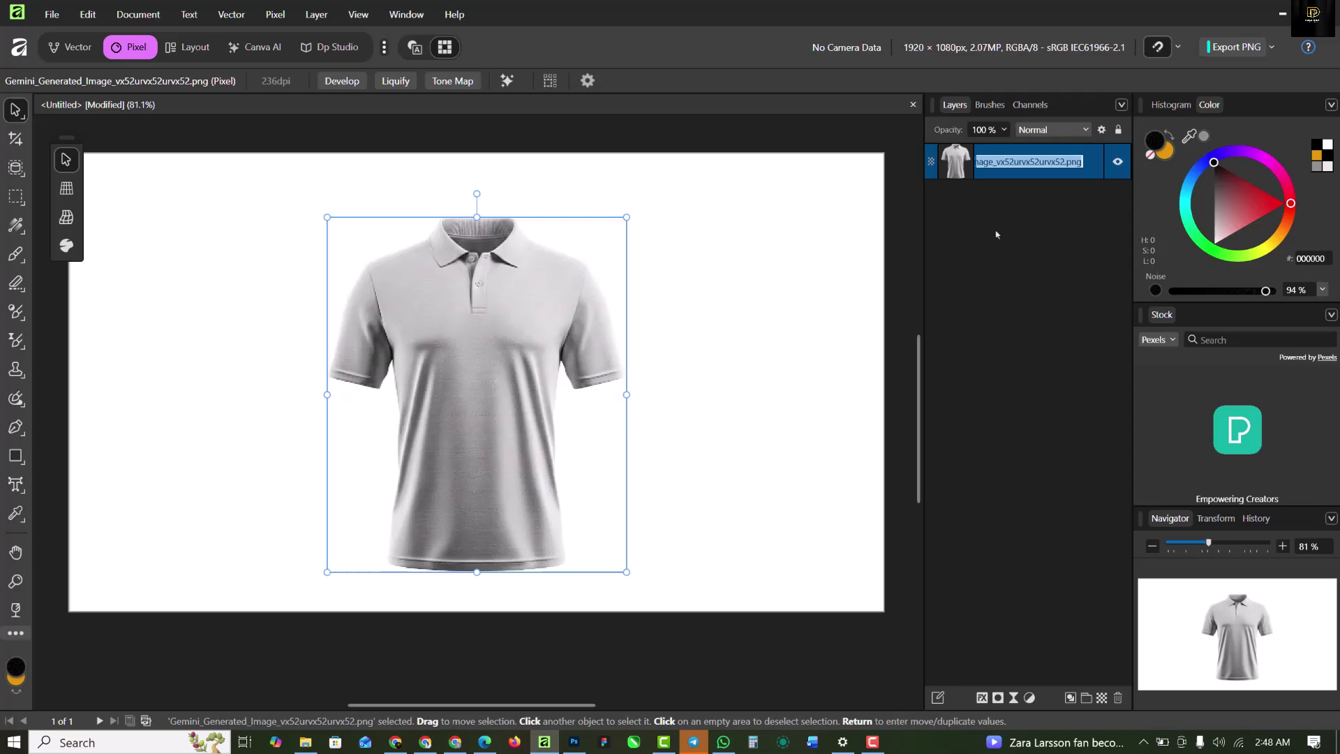
pyautogui.press('BackSpace')
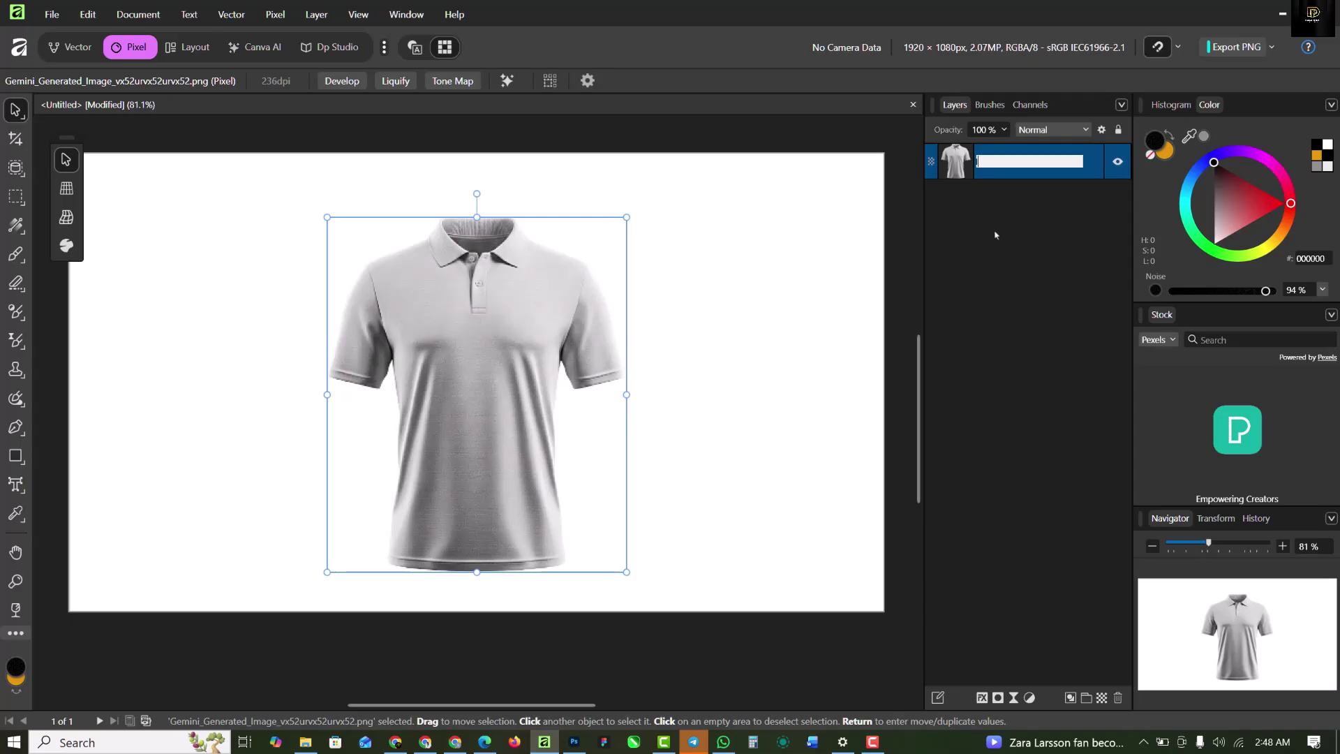
pyautogui.press('Return')
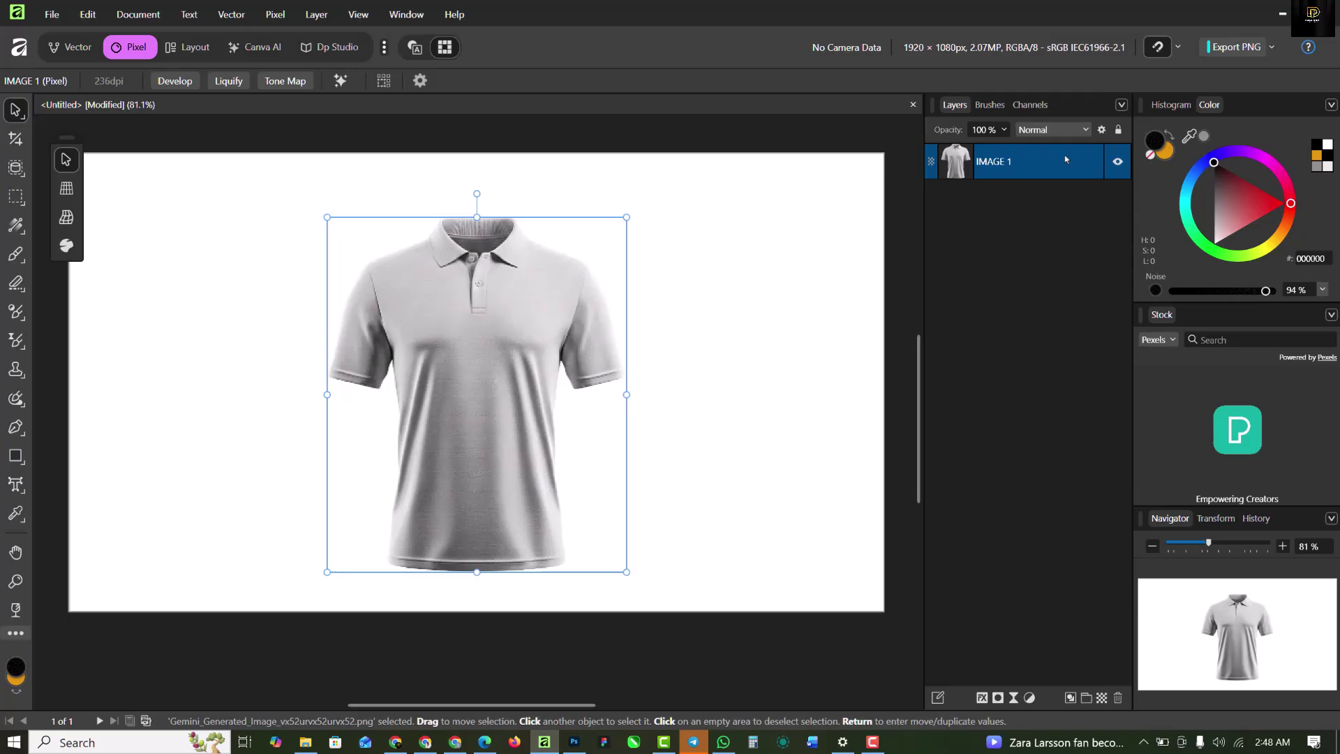
pyautogui.hotkey('ctrl', 'j')
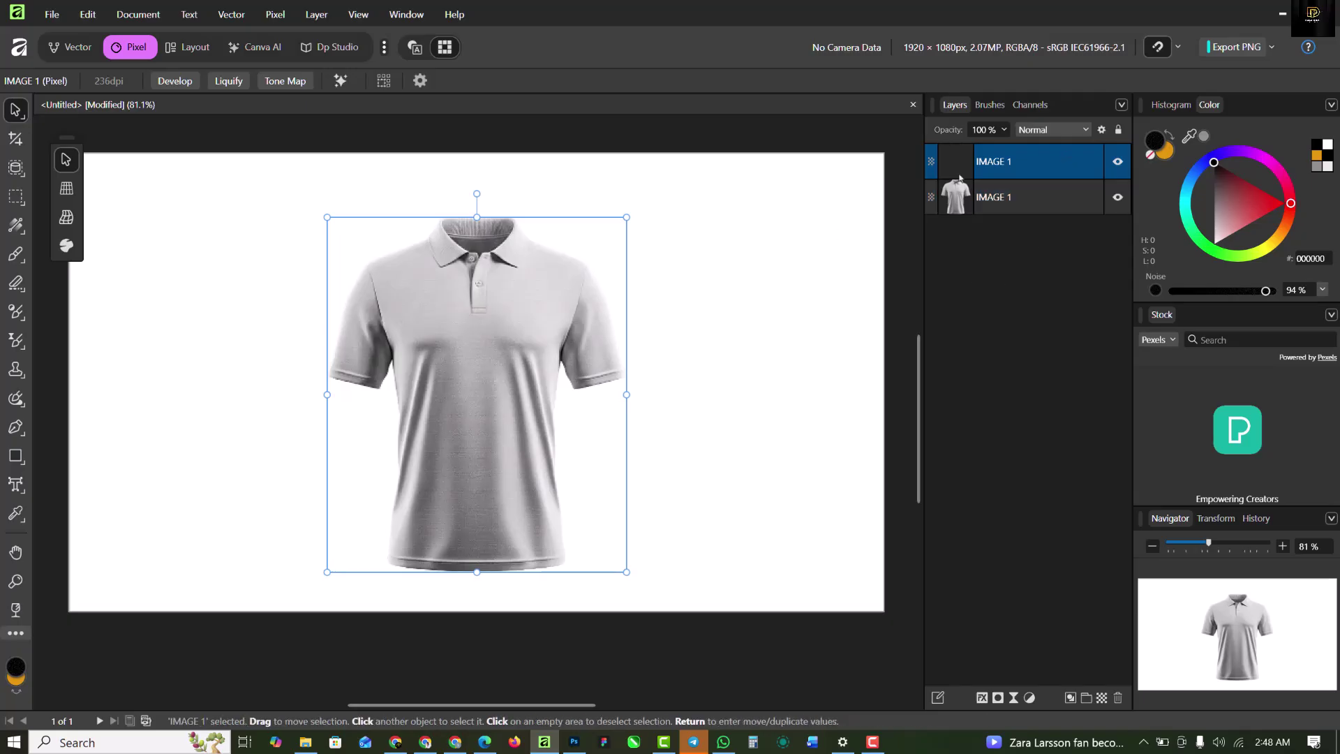
pyautogui.doubleClick(1010, 164)
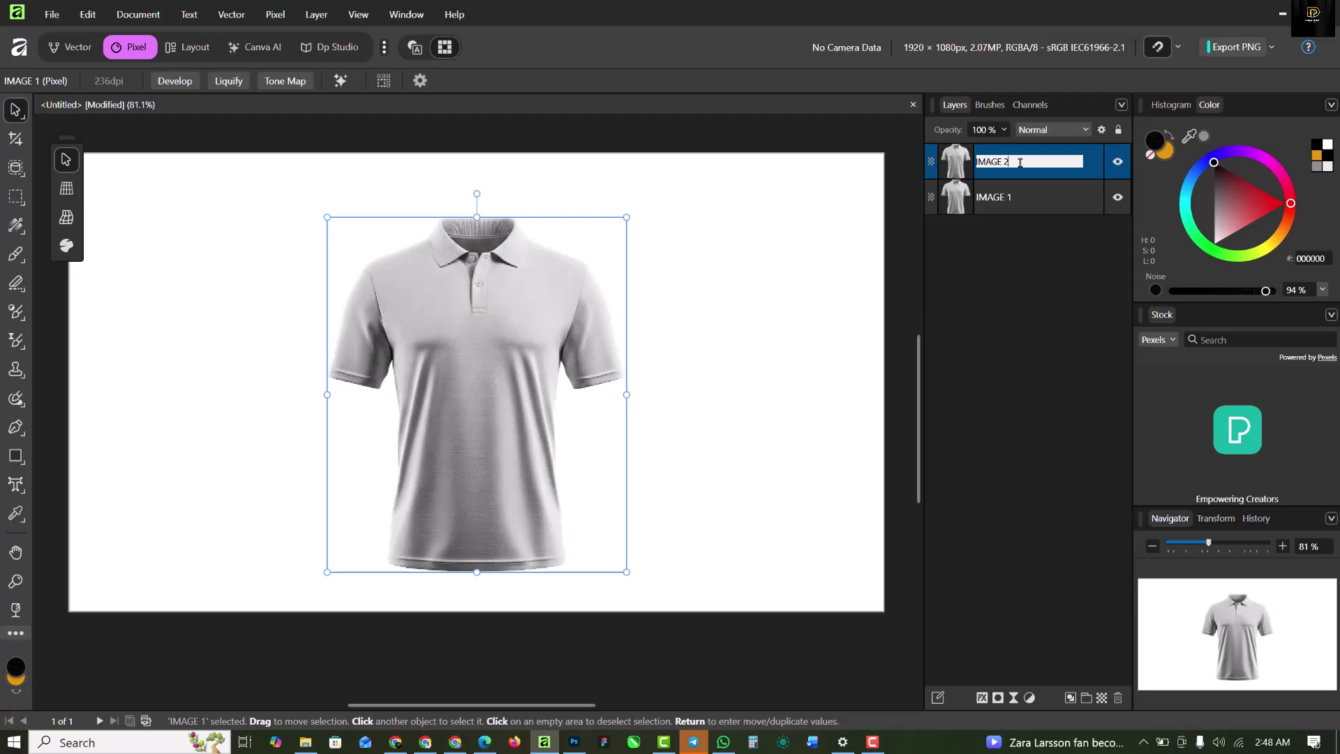
pyautogui.press('Return')
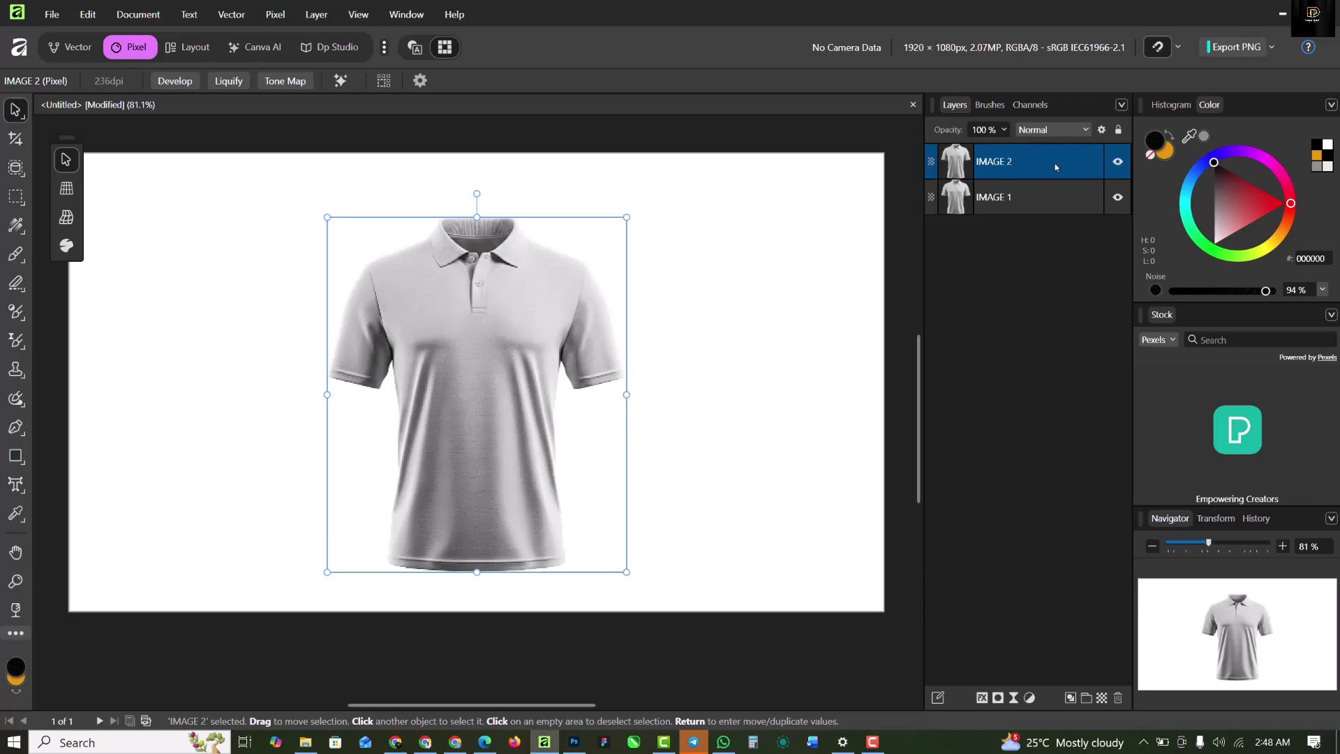
# Step: Create a new document with page width and height both set to 1500 px
pyautogui.click(786, 257)
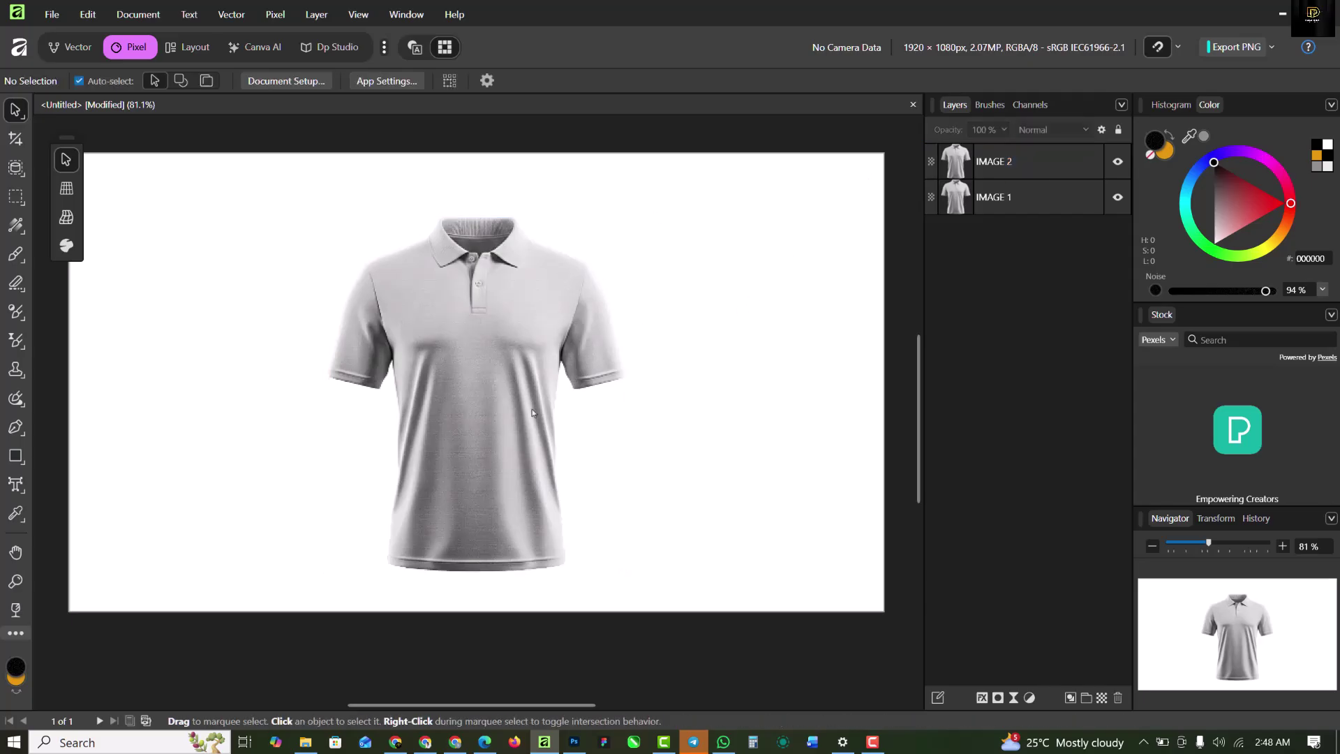
pyautogui.click(52, 14)
pyautogui.click(64, 61)
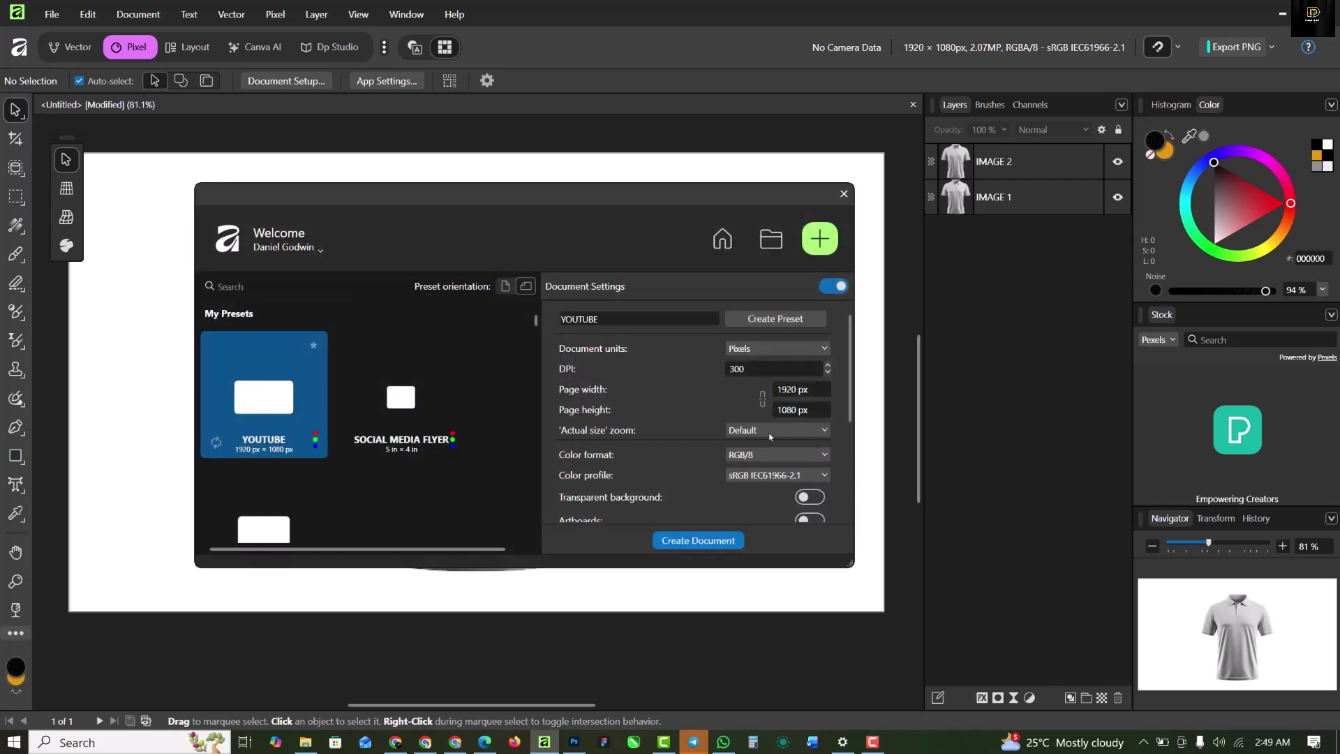
pyautogui.click(819, 395)
pyautogui.write('1500')
pyautogui.click(807, 413)
pyautogui.write('1')
pyautogui.click(706, 543)
pyautogui.click(704, 539)
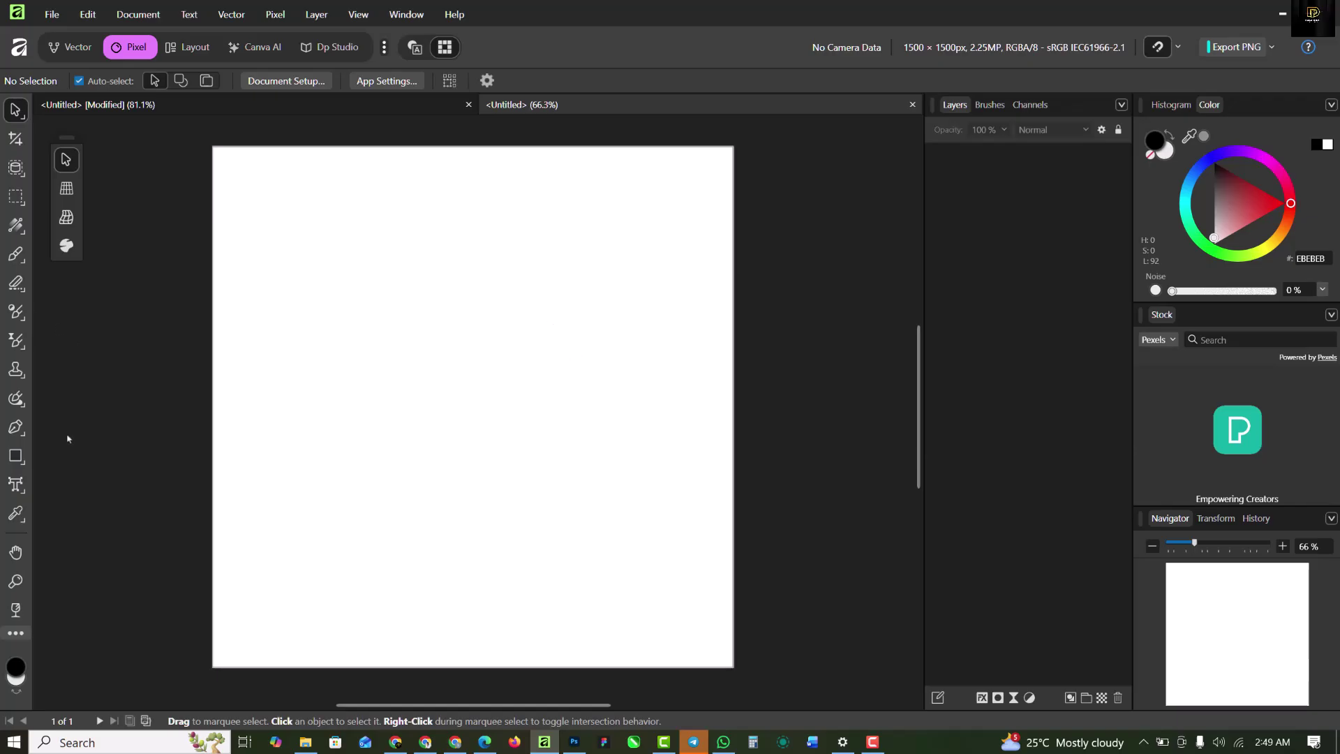
# Step: Draw a canvas-covering rectangle and give it a vivid blue 143CC8 fill
pyautogui.moveTo(14, 459); pyautogui.dragTo(79, 14)
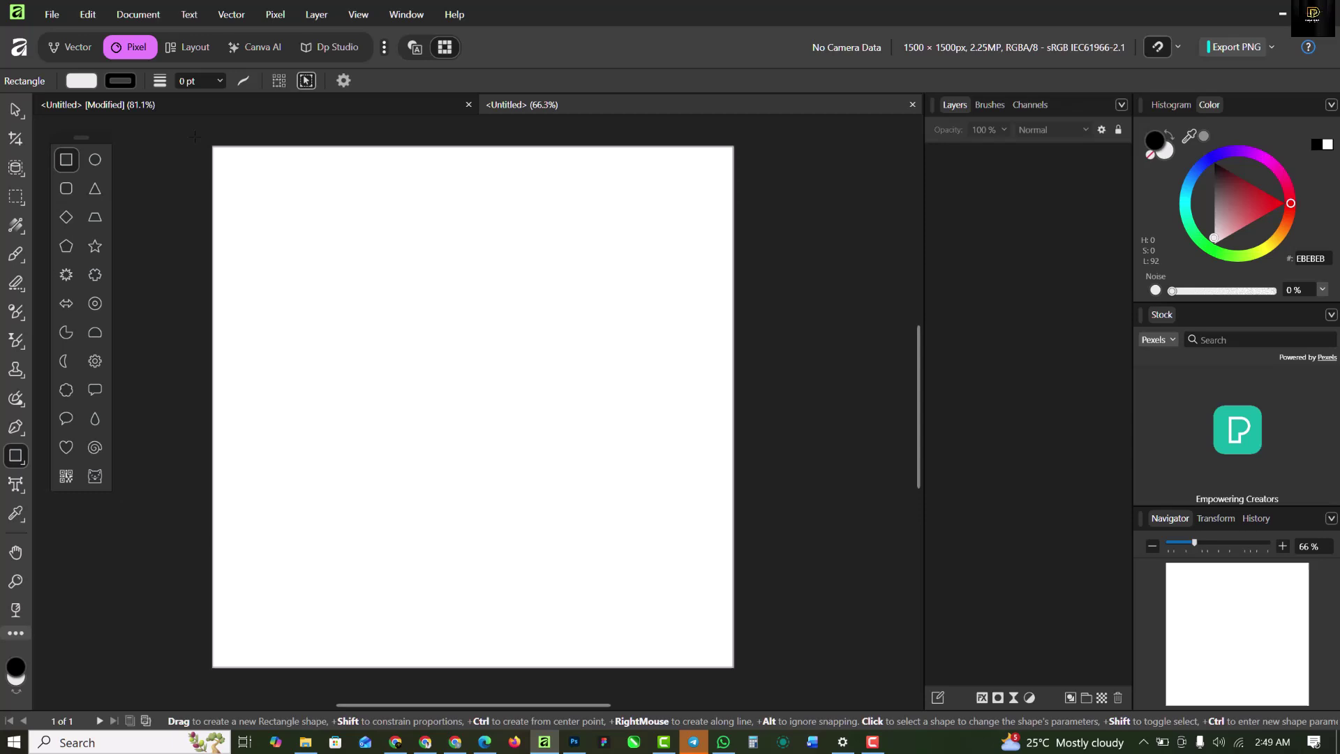
pyautogui.moveTo(199, 137); pyautogui.dragTo(744, 656)
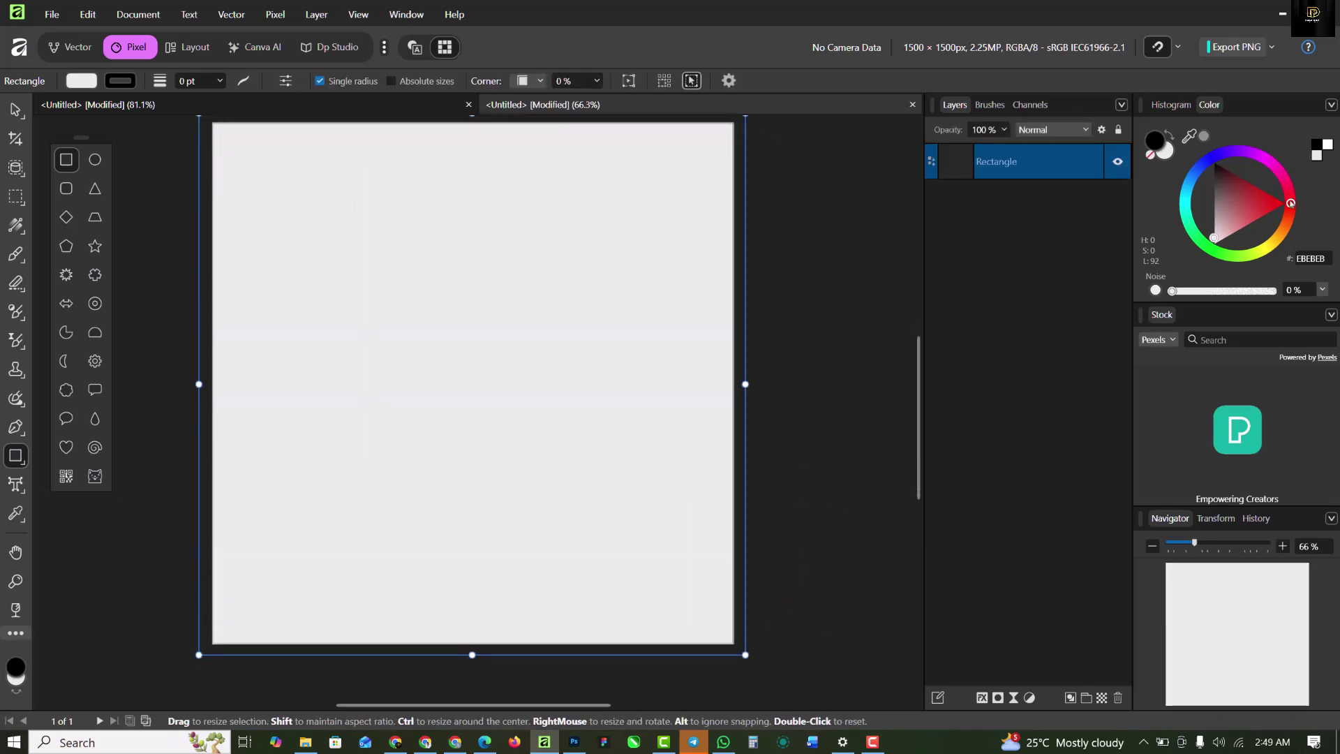
pyautogui.moveTo(1290, 202)
pyautogui.mouseDown()
pyautogui.moveTo(1210, 248)
pyautogui.moveTo(1204, 171)
pyautogui.moveTo(1218, 229)
pyautogui.mouseUp()
pyautogui.click(1212, 195)
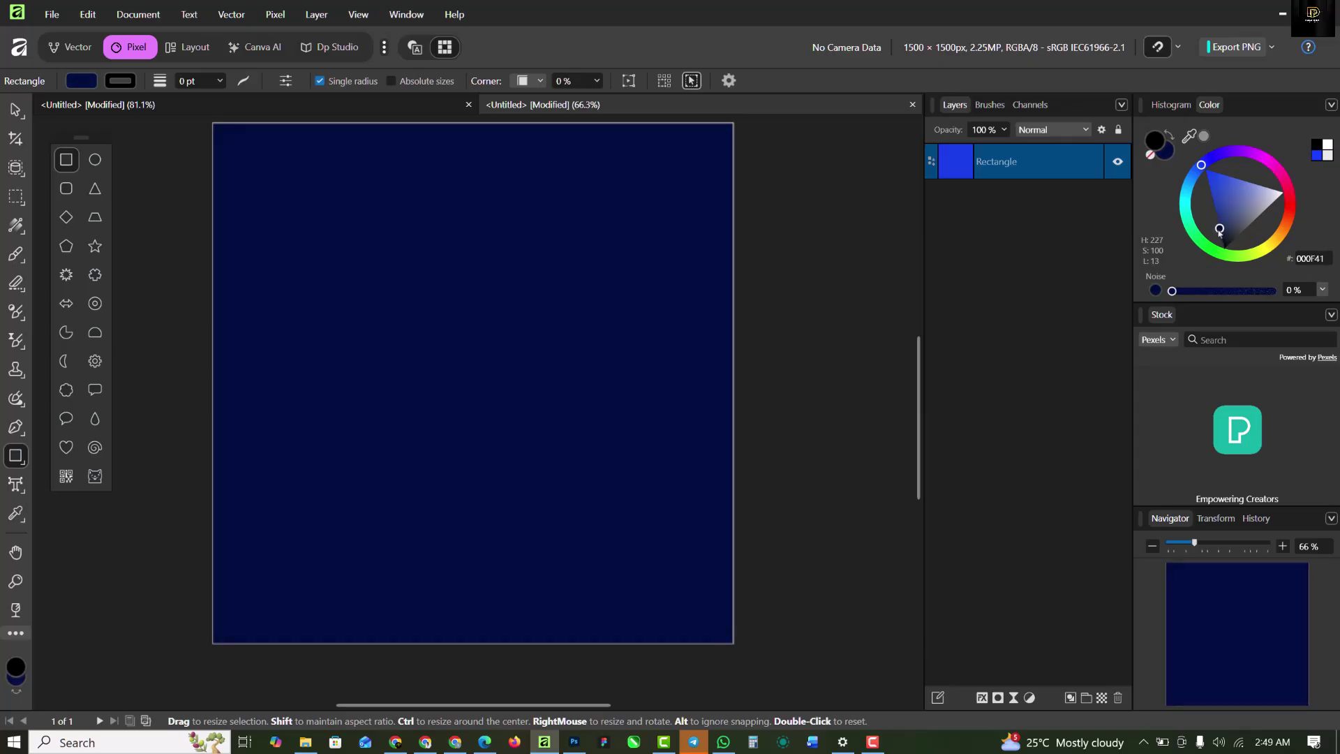
pyautogui.scroll(-2, 462, 340)
pyautogui.scroll(1, 461, 341)
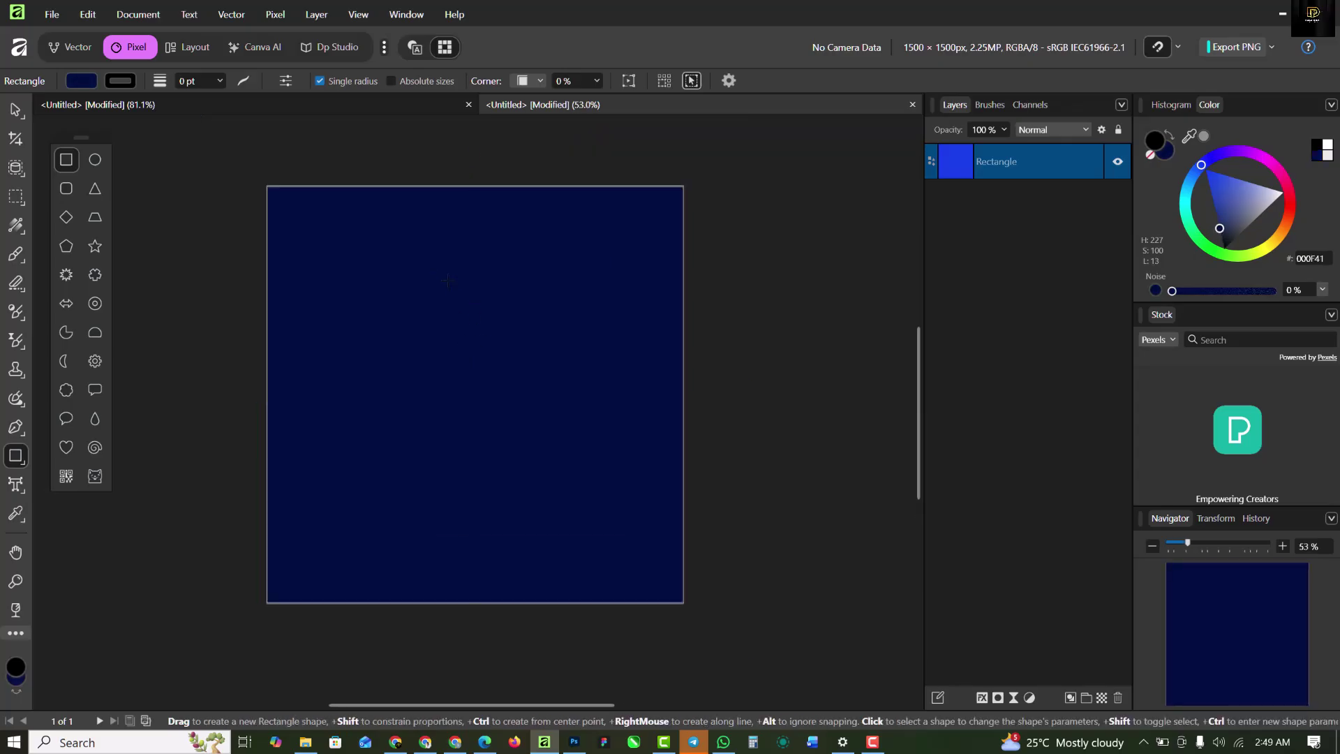
pyautogui.click(16, 109)
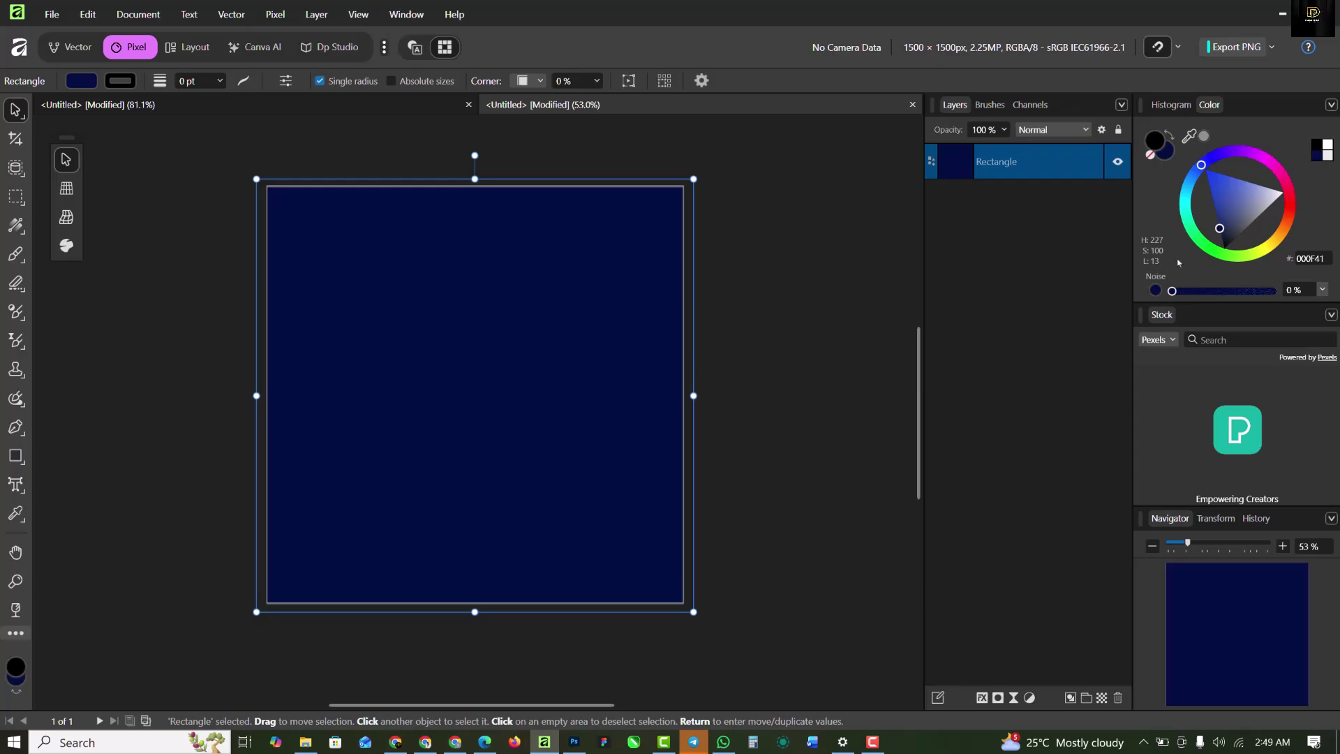
pyautogui.moveTo(1219, 231); pyautogui.dragTo(1215, 188)
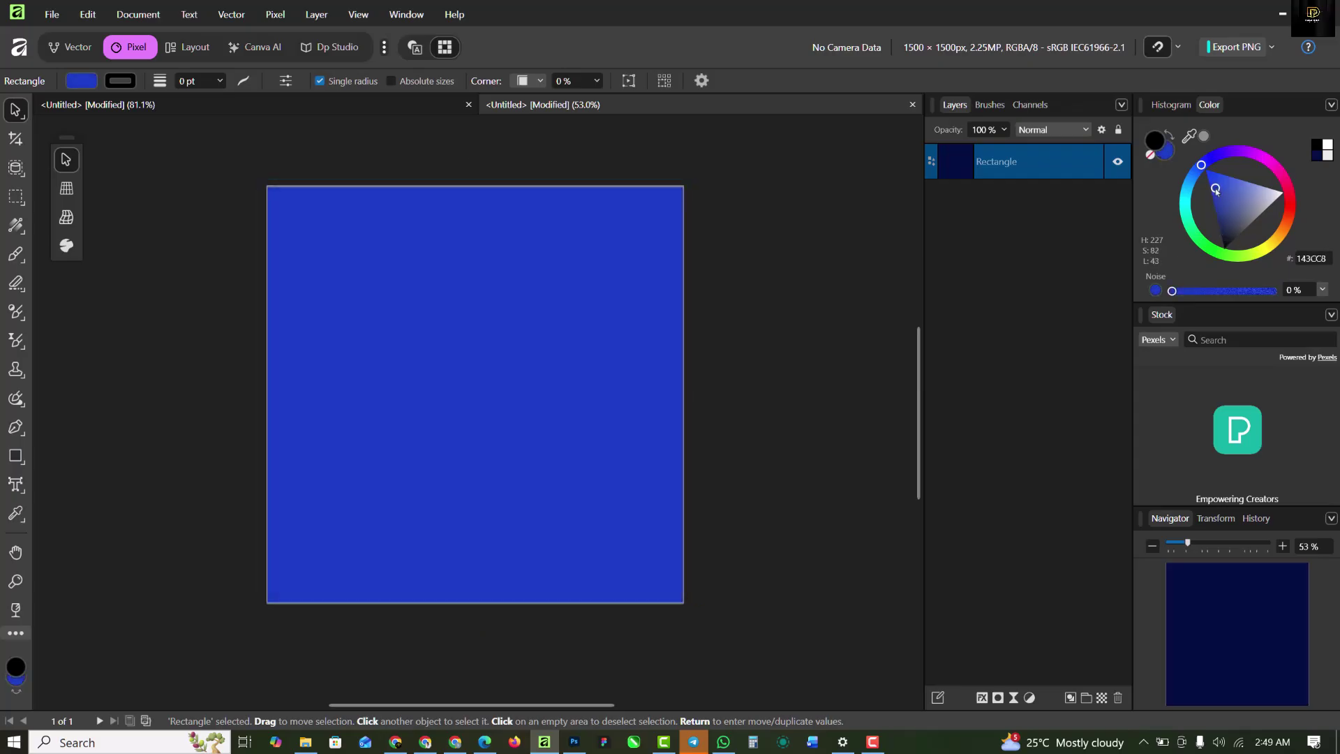
pyautogui.scroll(1, 432, 332)
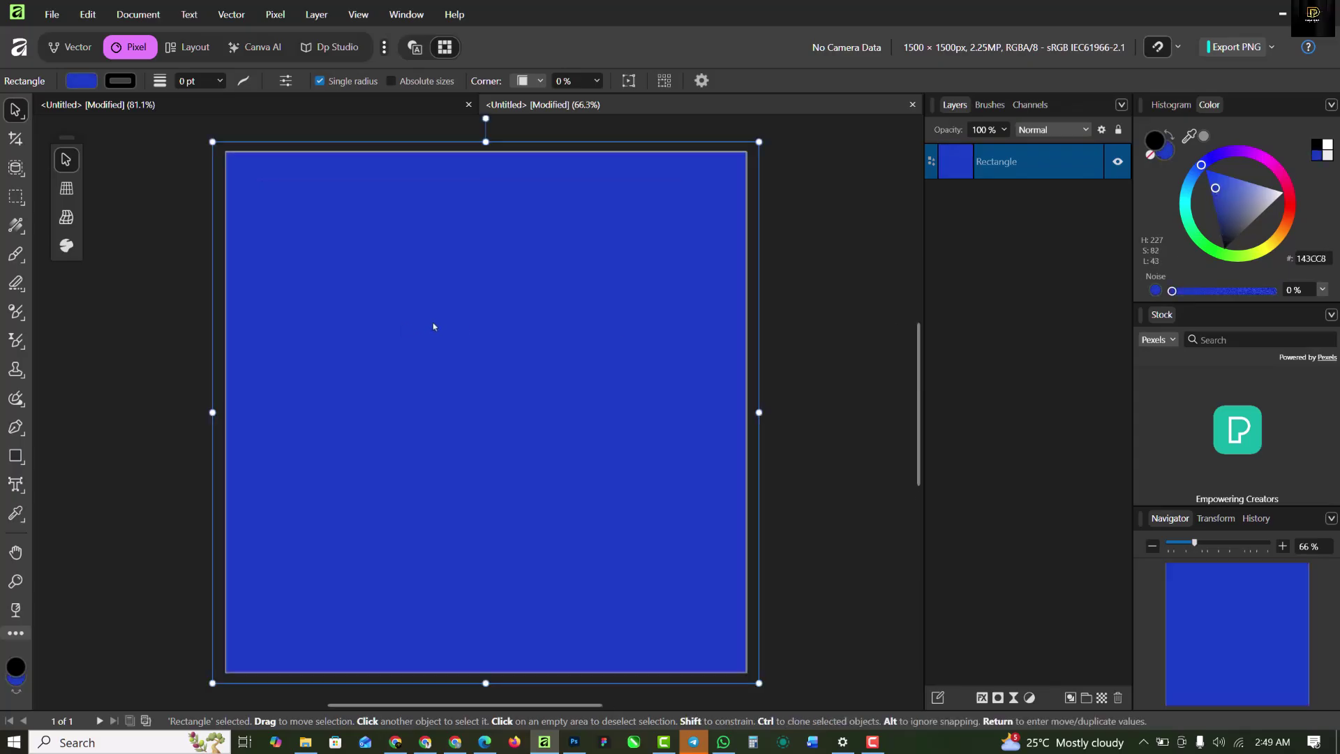
# Step: Save As 'PLACEHOLDER FILE' inside the SHIRT MOCKUP folder
pyautogui.click(51, 14)
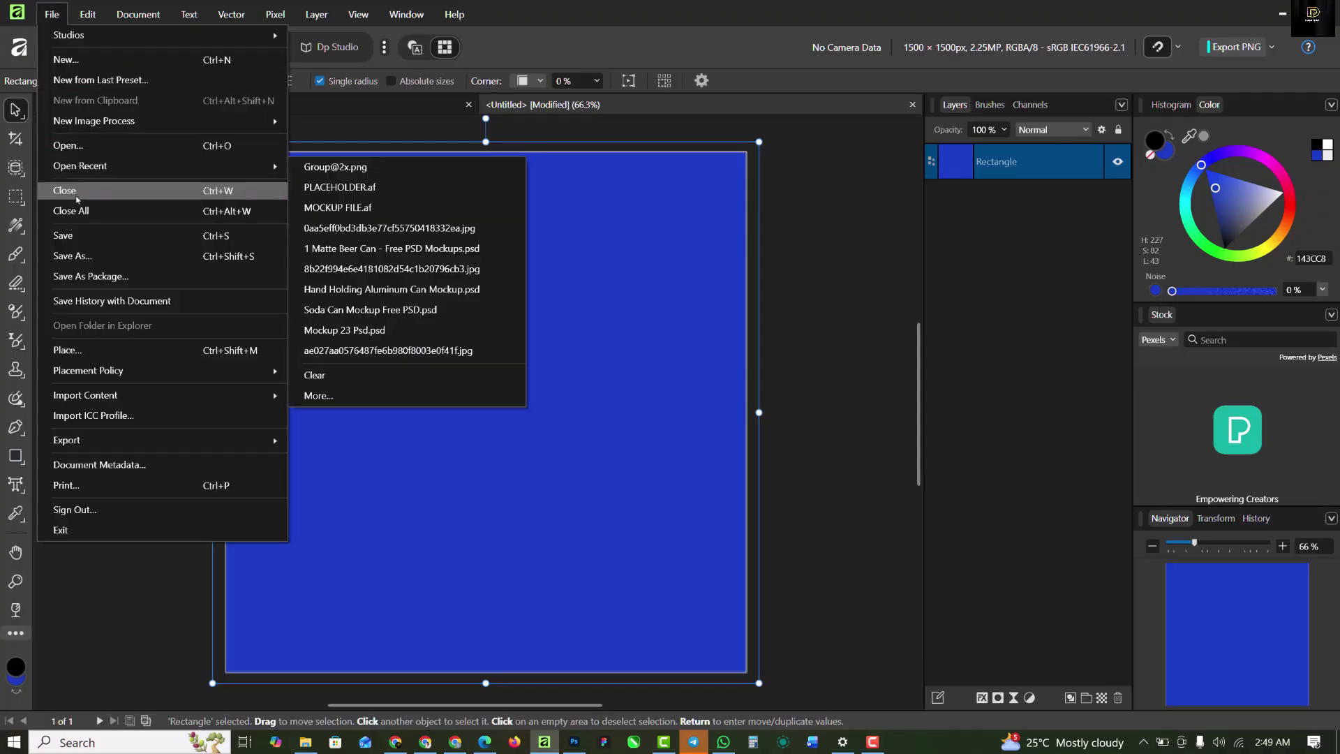
pyautogui.click(76, 237)
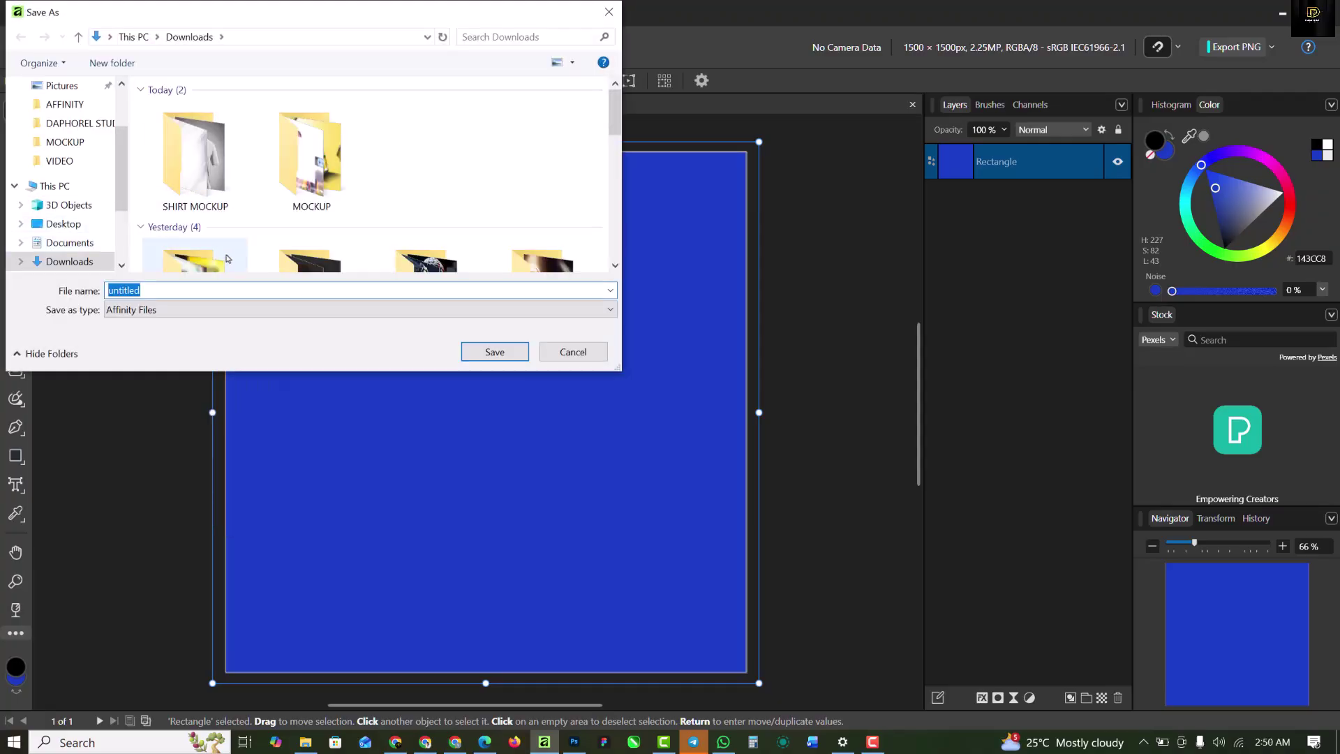
pyautogui.doubleClick(199, 155)
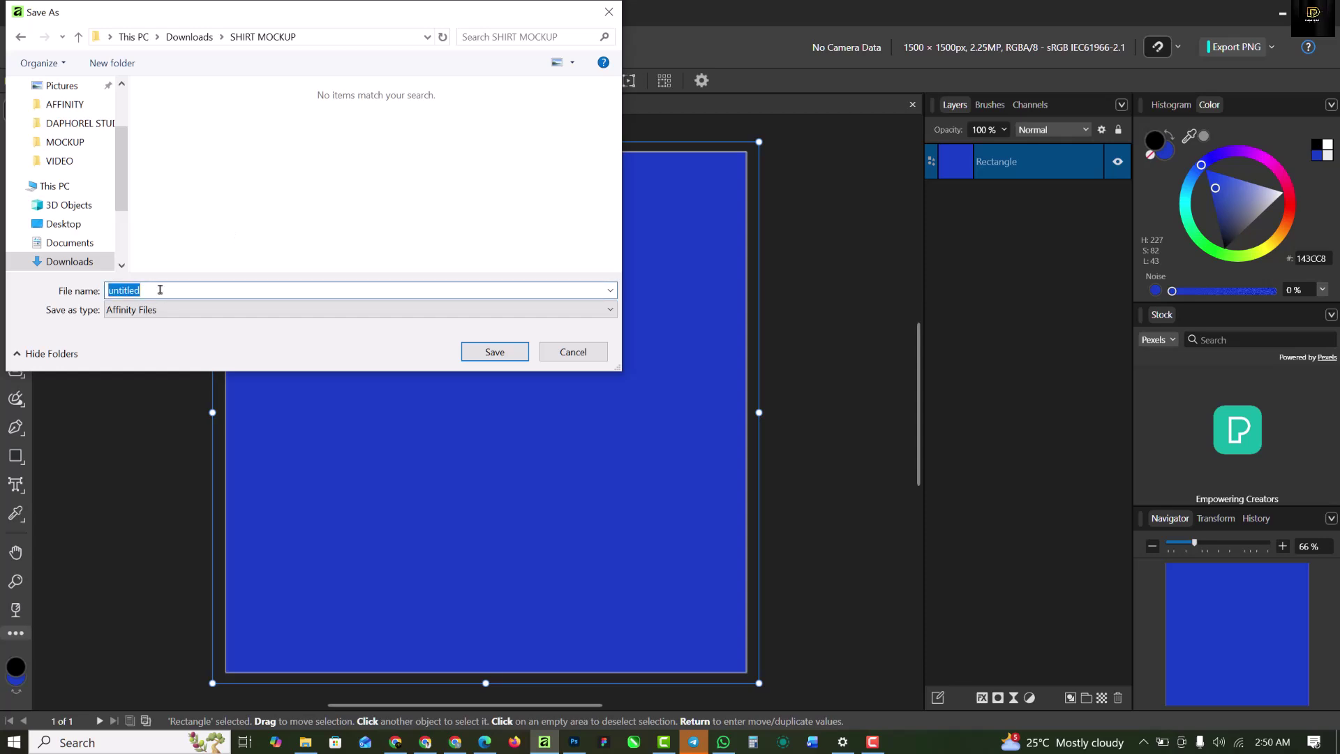
pyautogui.write('PLACEHOLDER FILE')
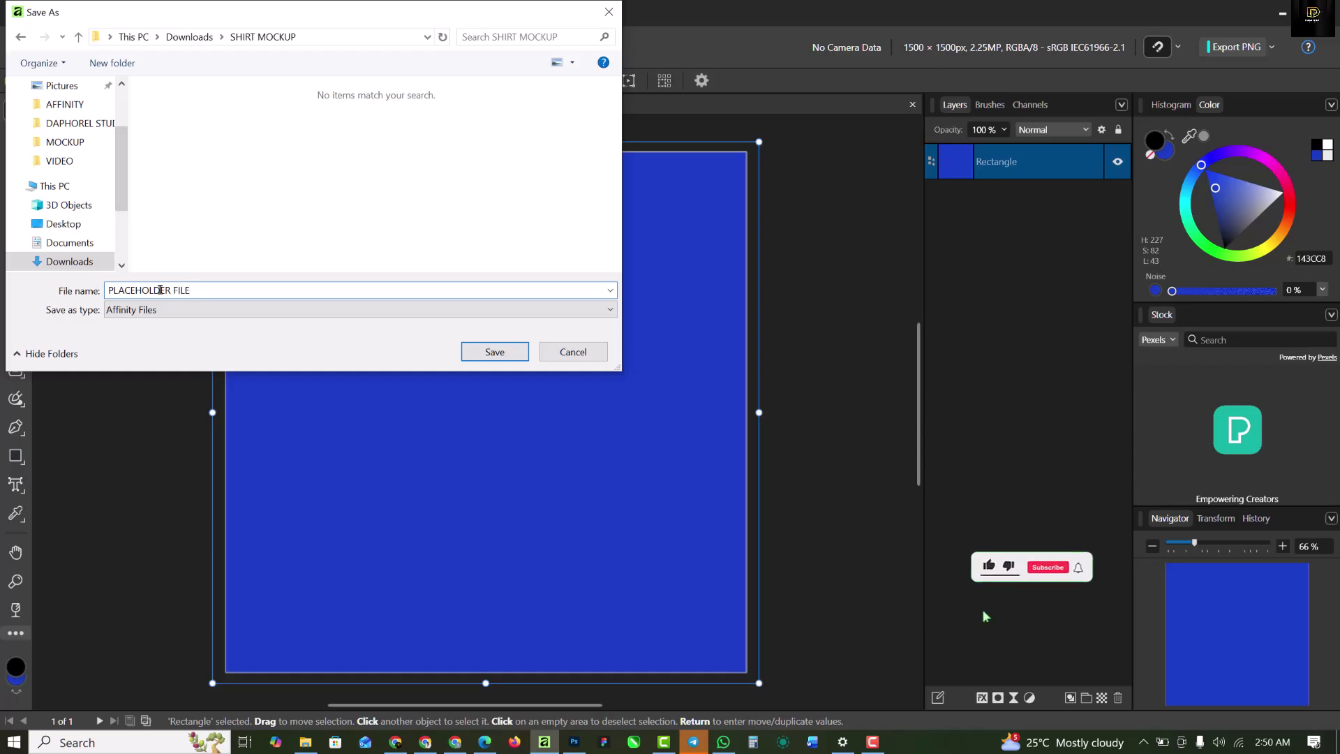
pyautogui.click(492, 352)
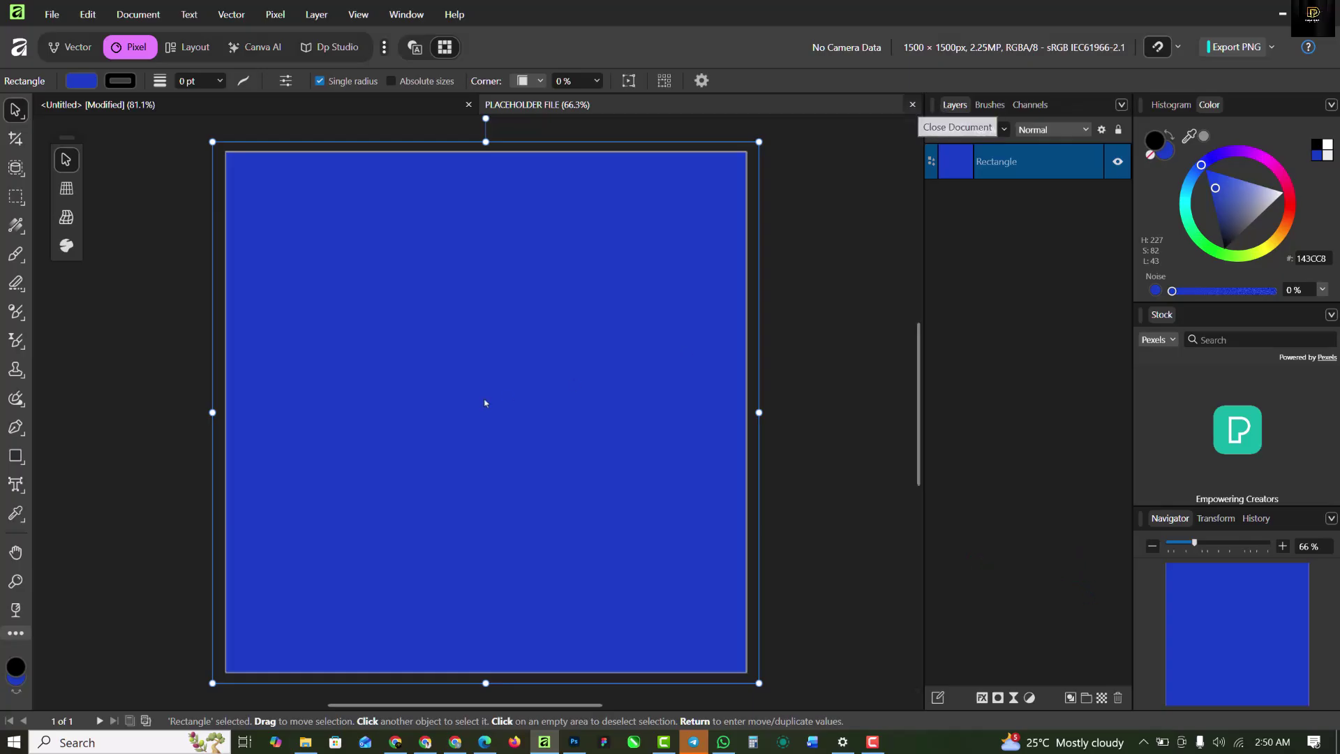
# Step: Close the placeholder tab and choose PLACEHOLDER FILE through File > Place
pyautogui.click(912, 105)
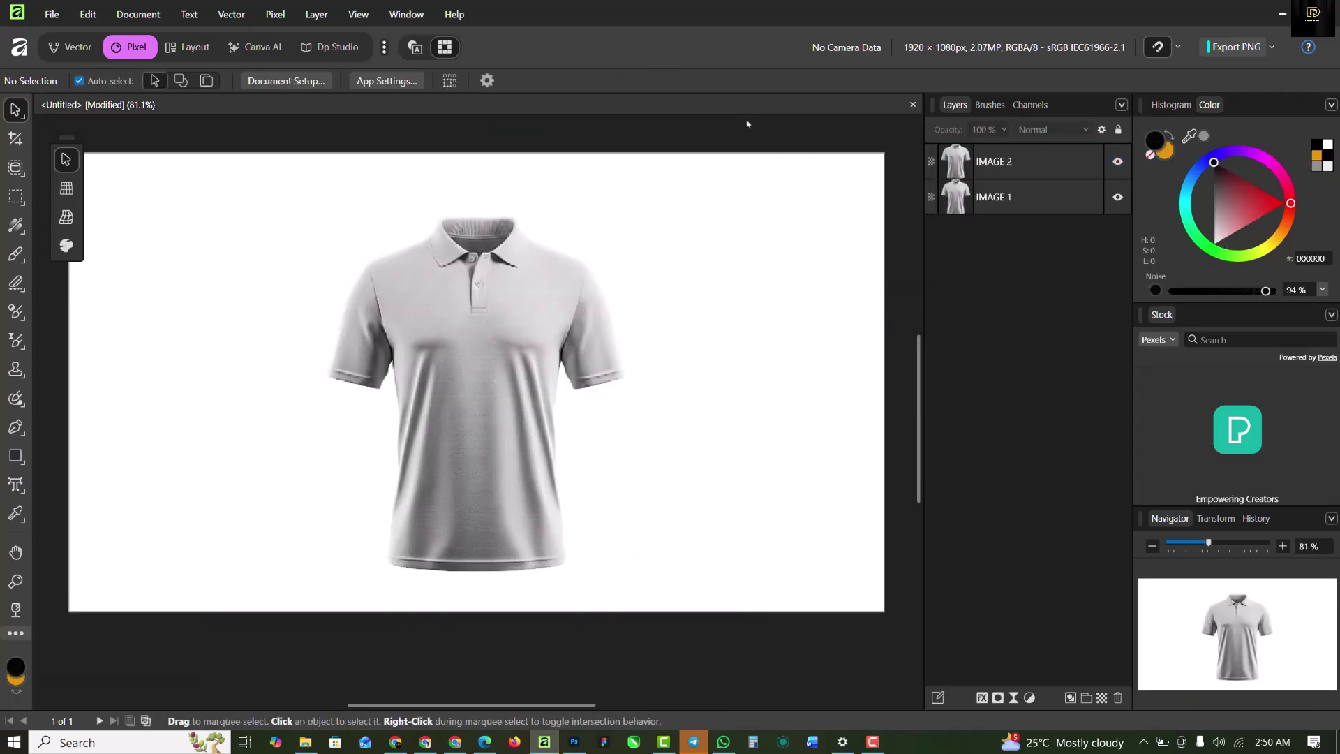
pyautogui.click(49, 14)
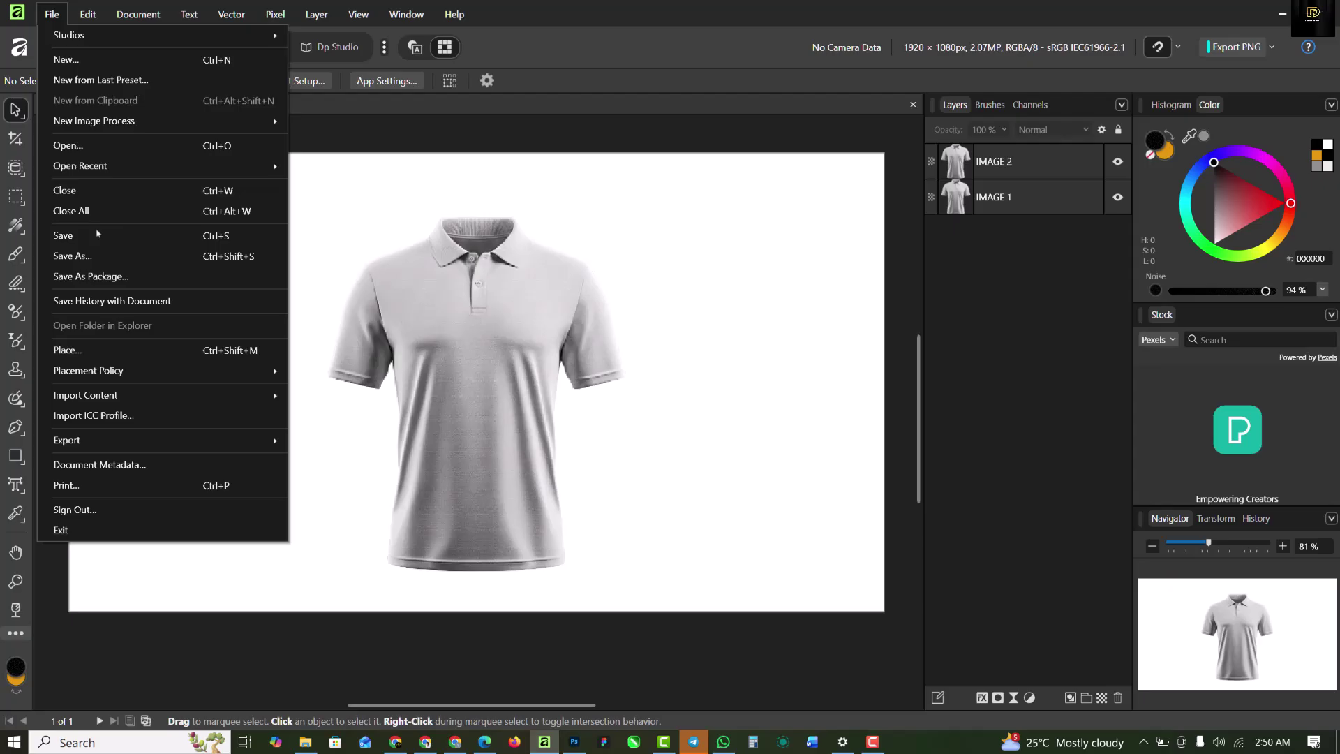
pyautogui.click(101, 351)
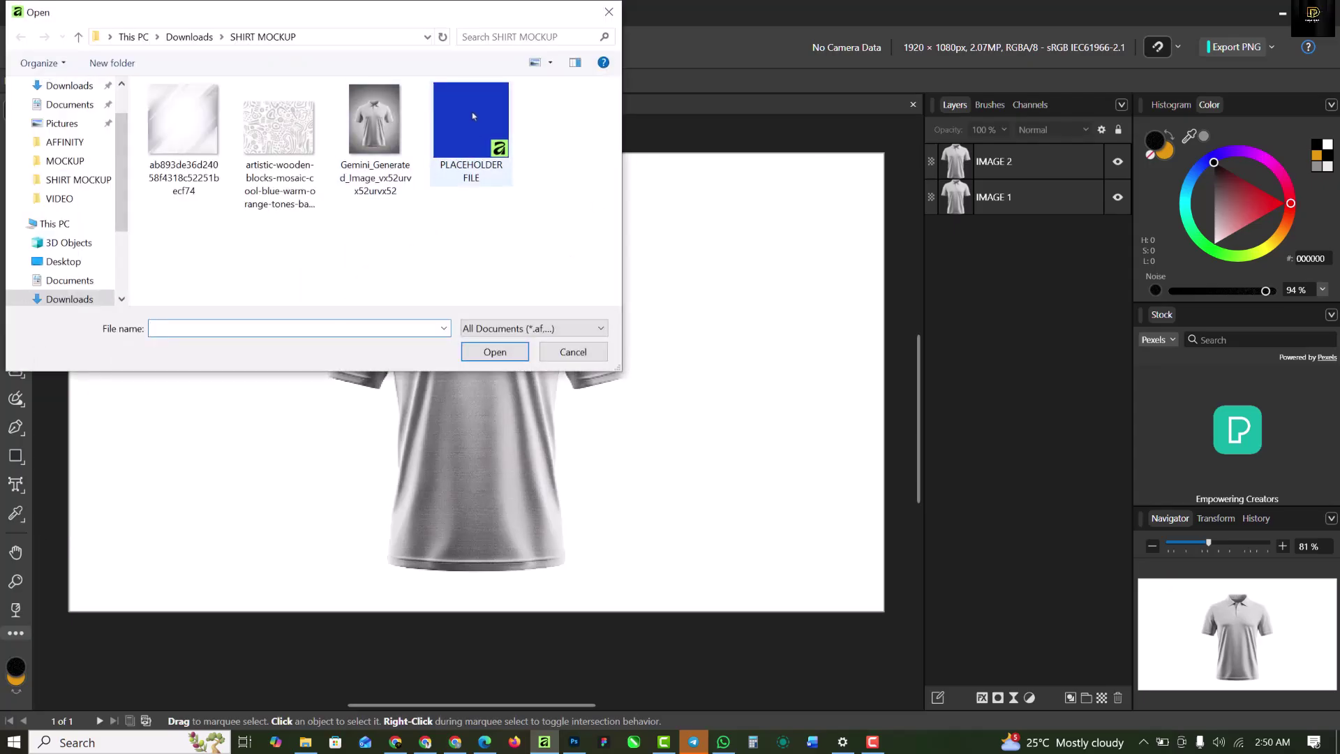
pyautogui.click(469, 154)
pyautogui.click(494, 352)
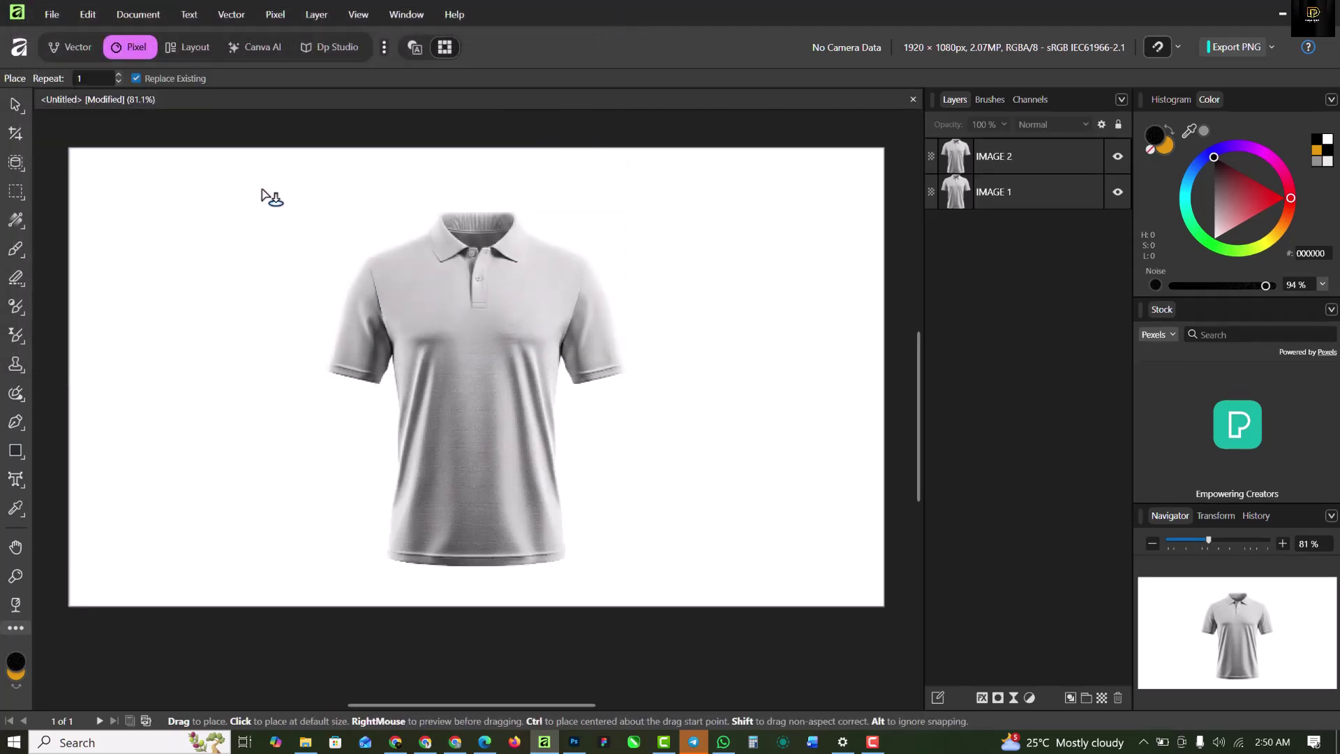
# Step: Drag the blue placeholder over the shirt, nudge it up, and clip it into IMAGE 2
pyautogui.moveTo(266, 175); pyautogui.dragTo(735, 566)
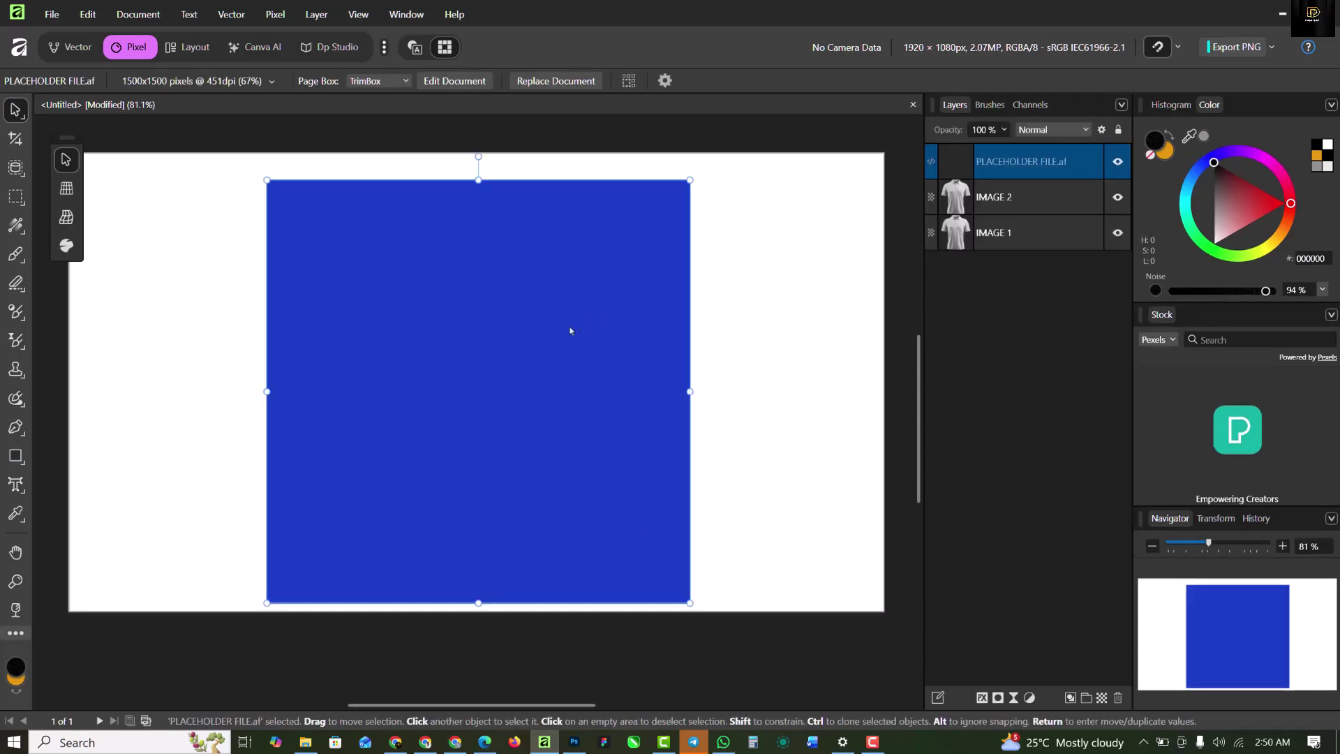
pyautogui.moveTo(570, 327); pyautogui.dragTo(568, 319)
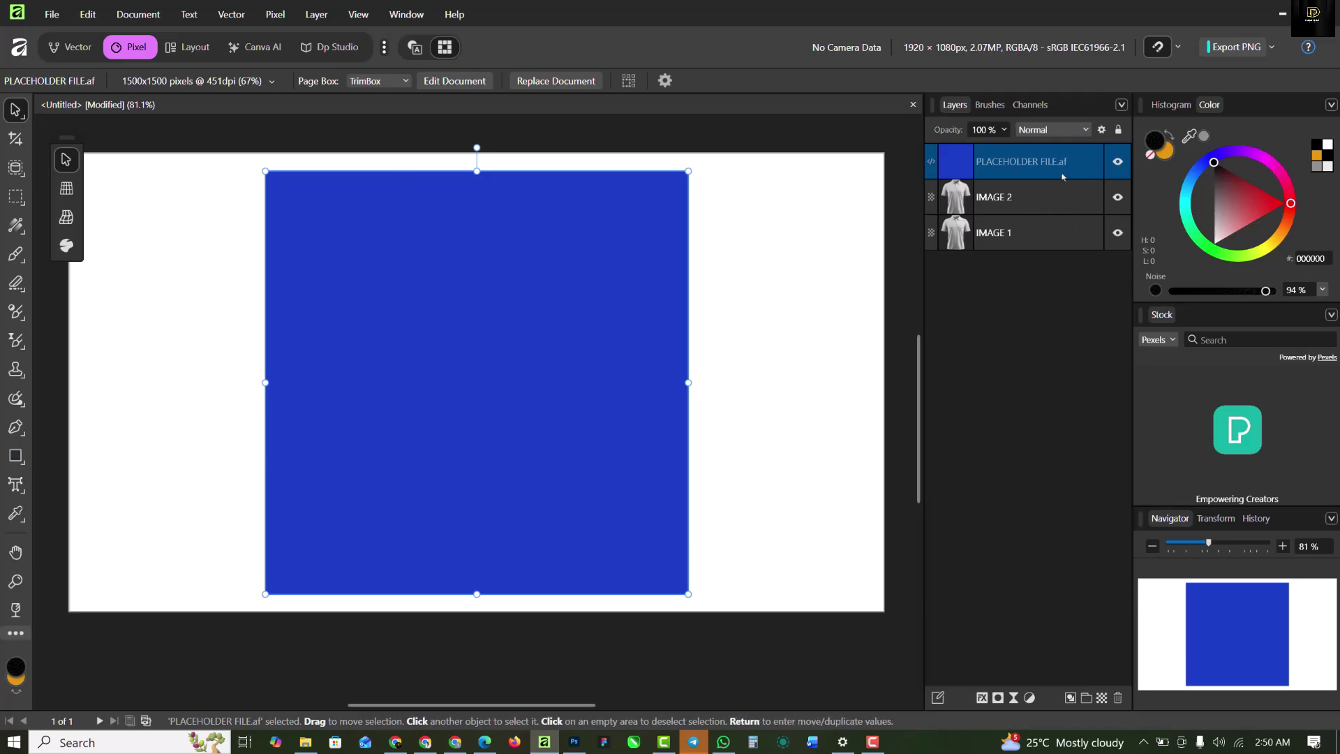
pyautogui.moveTo(1057, 174); pyautogui.dragTo(1057, 198)
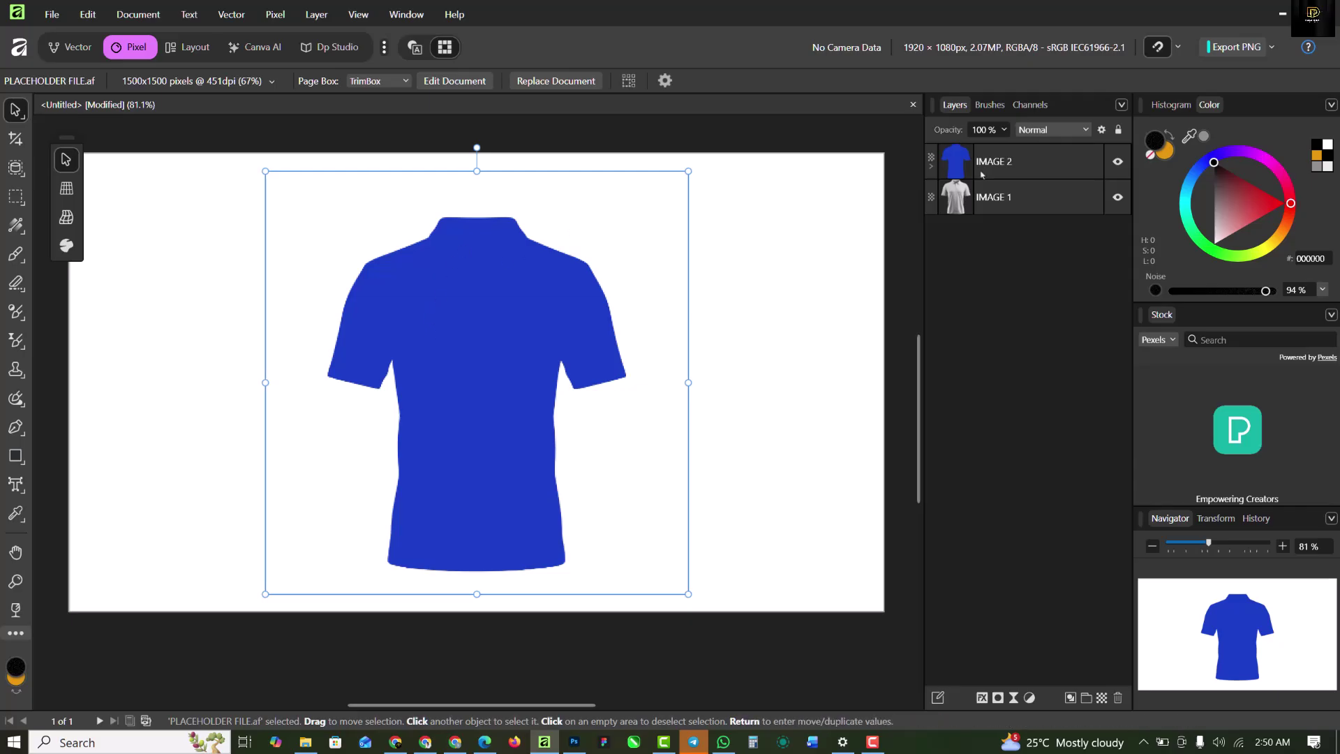
# Step: Hide IMAGE 1 and set the placeholder layer inside IMAGE 2 to Linear Burn
pyautogui.click(1117, 197)
pyautogui.click(934, 167)
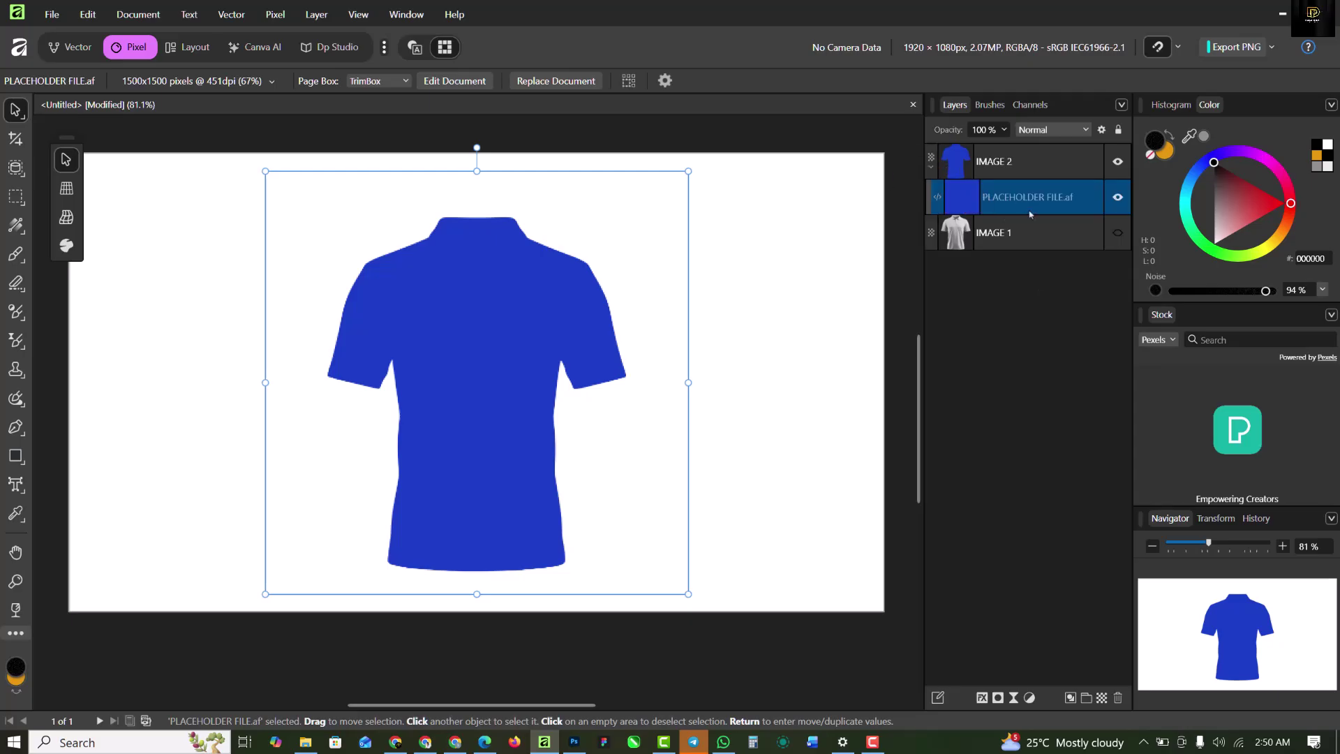
pyautogui.click(1059, 133)
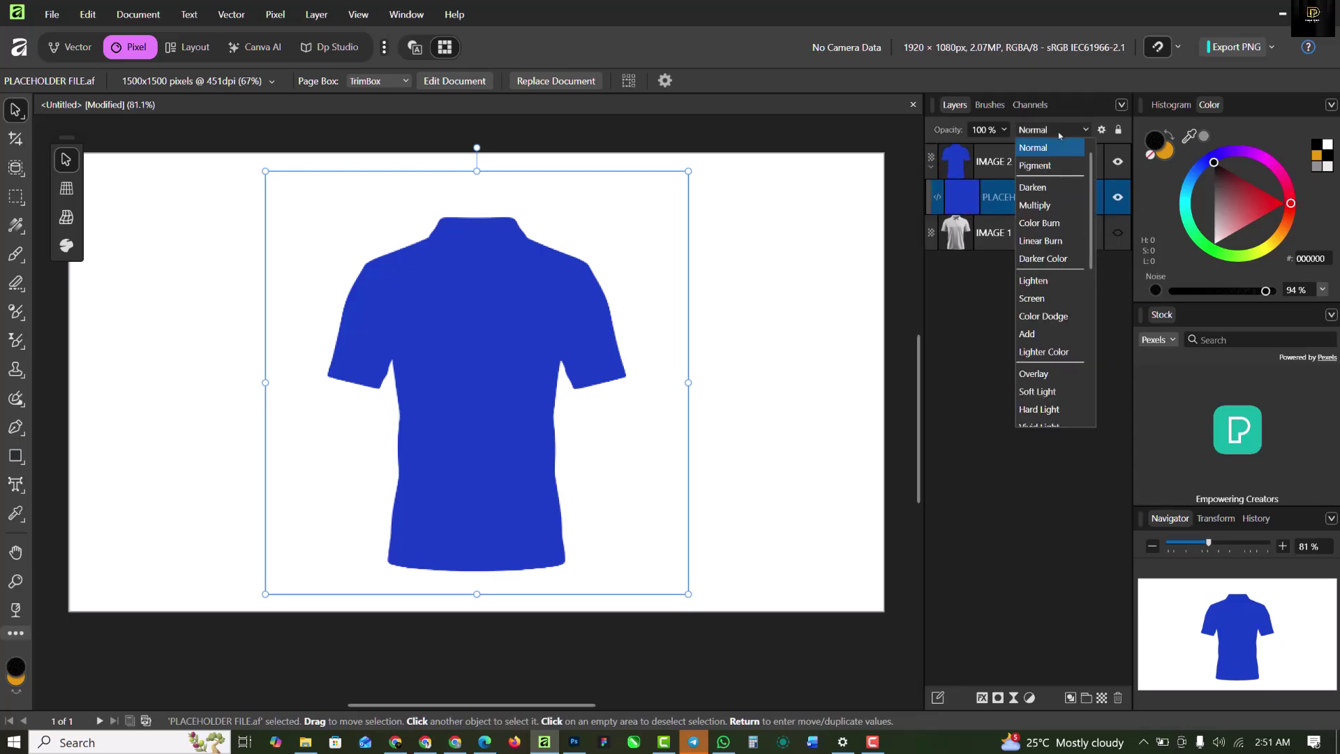
pyautogui.click(1040, 241)
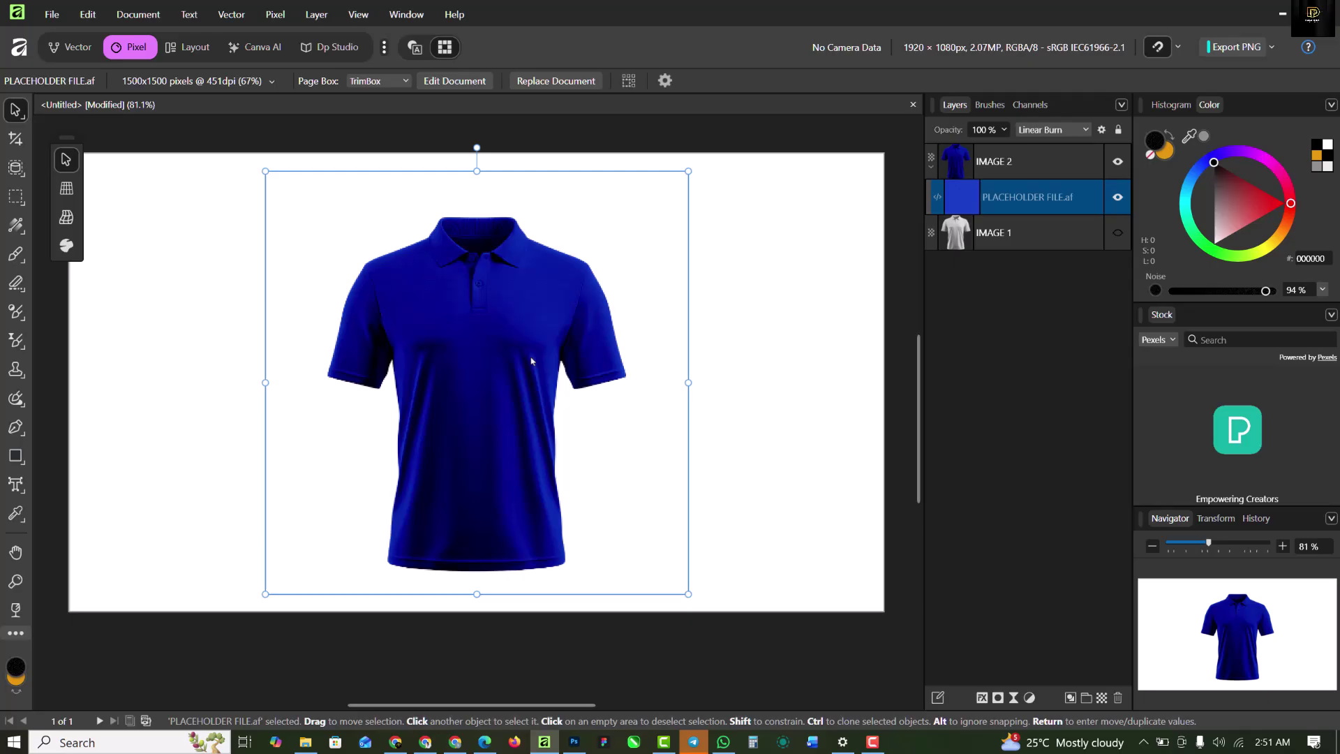
pyautogui.scroll(2, 477, 322)
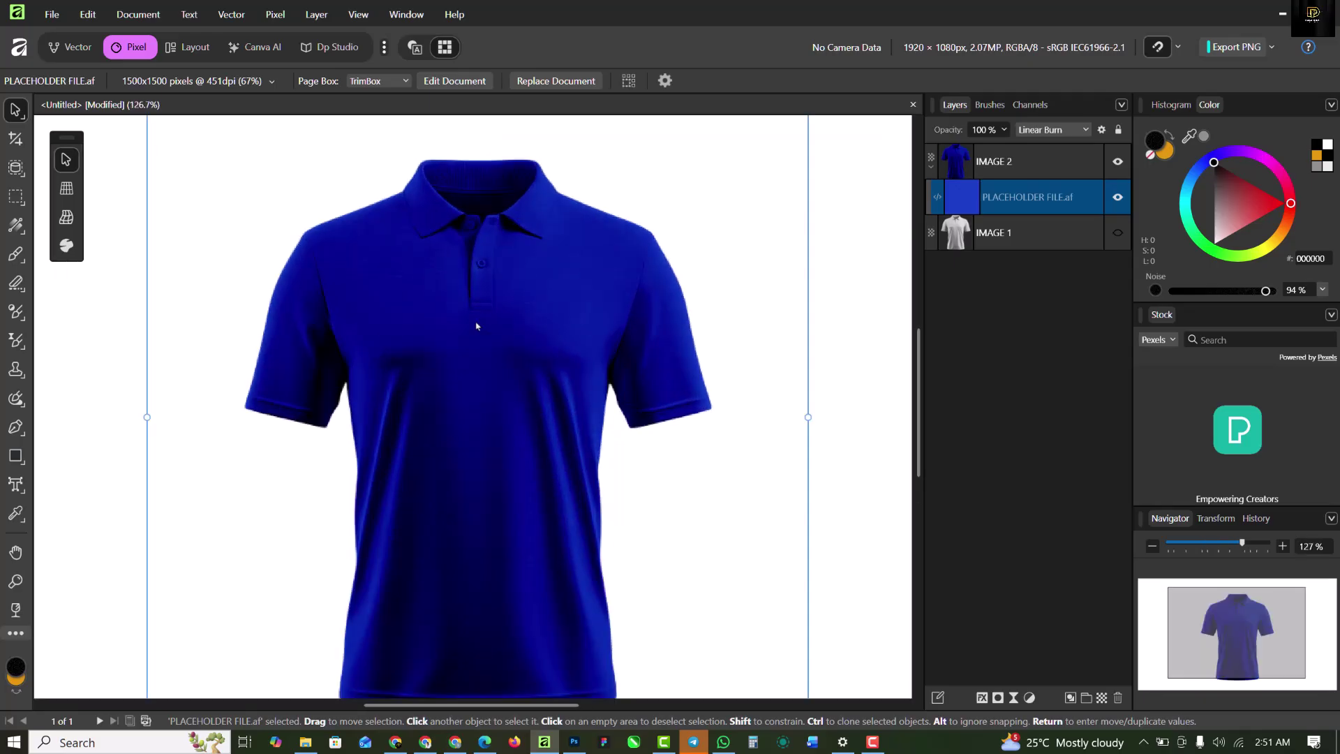
pyautogui.scroll(-2, 477, 325)
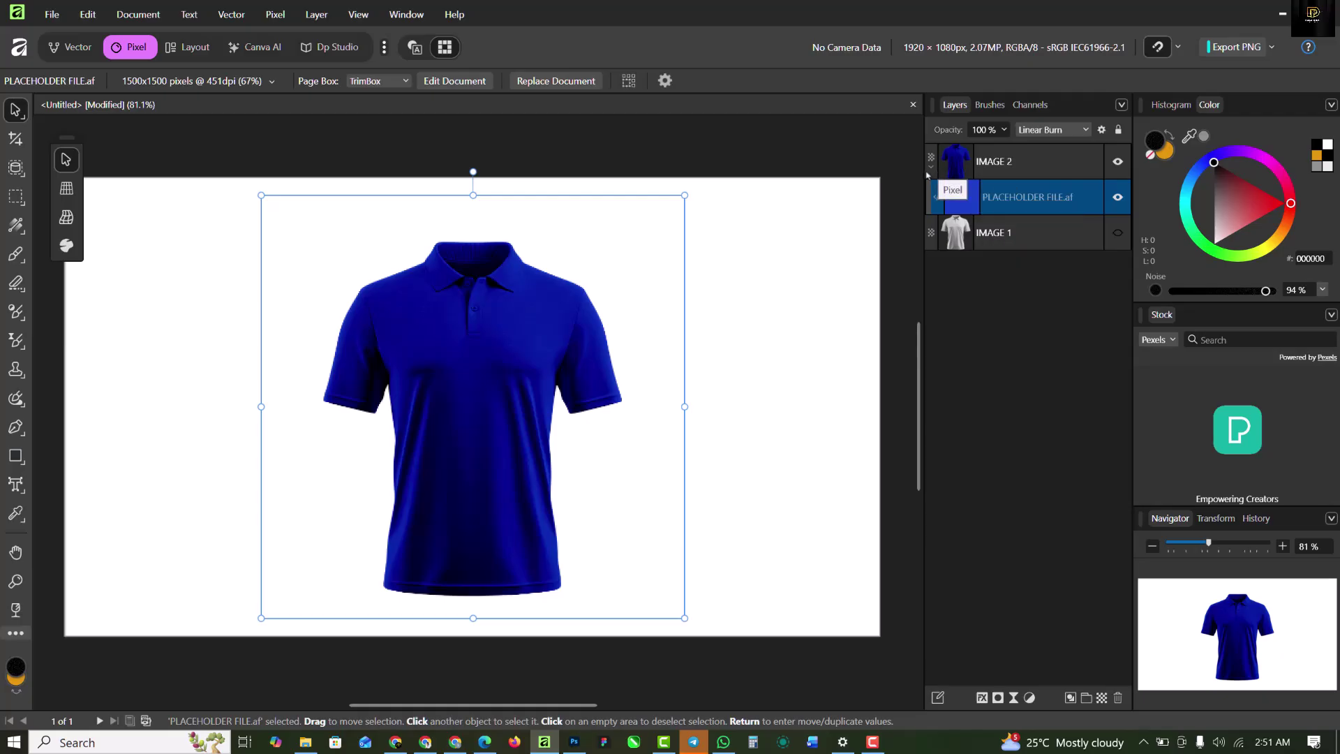
# Step: Open the embedded PLACEHOLDER FILE.af in its own tab and select its blue rectangle
pyautogui.press('Delete')
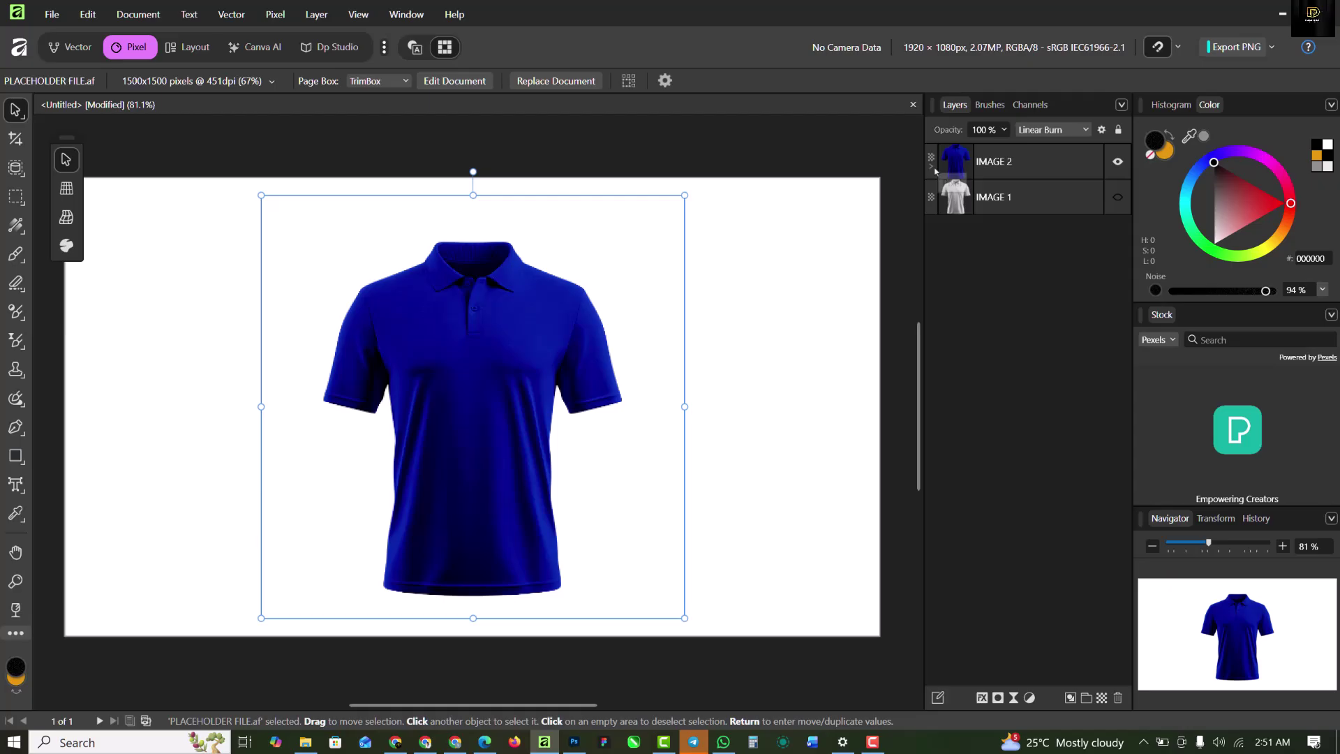
pyautogui.hotkey('ctrl', 'z')
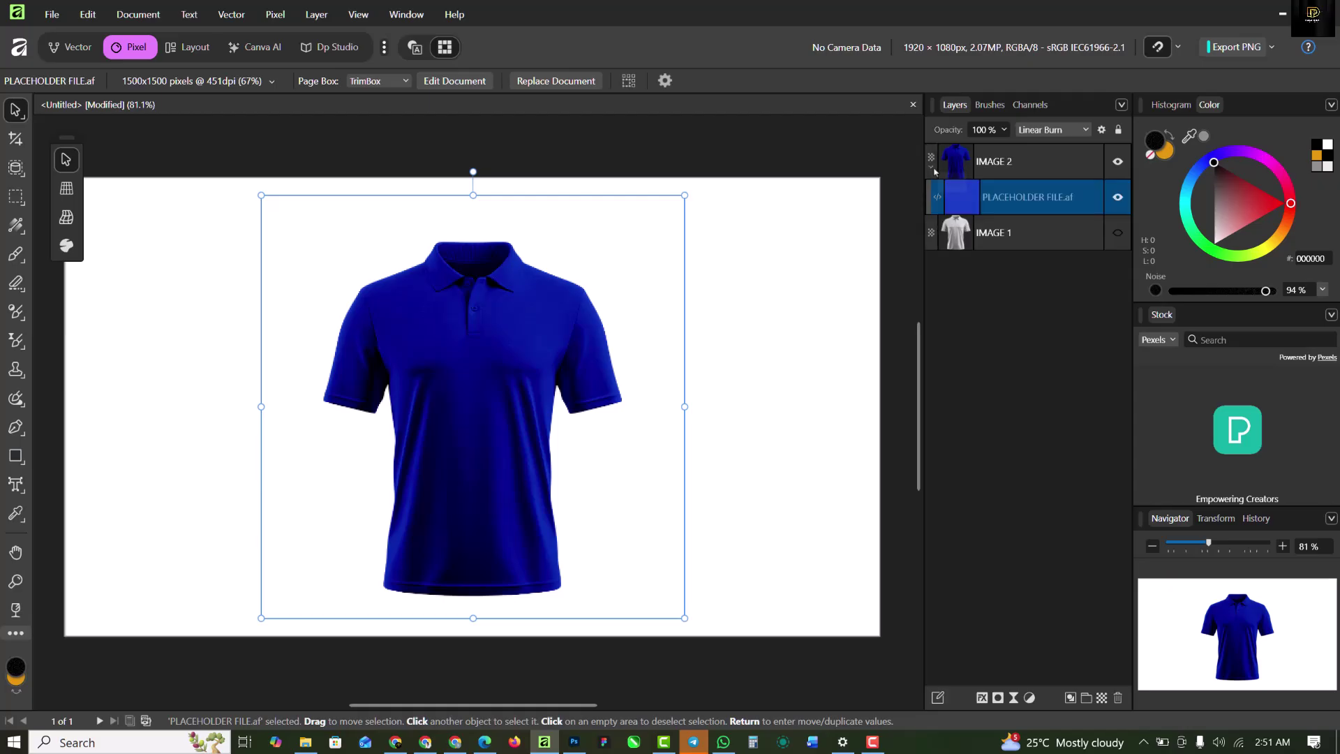
pyautogui.doubleClick(972, 201)
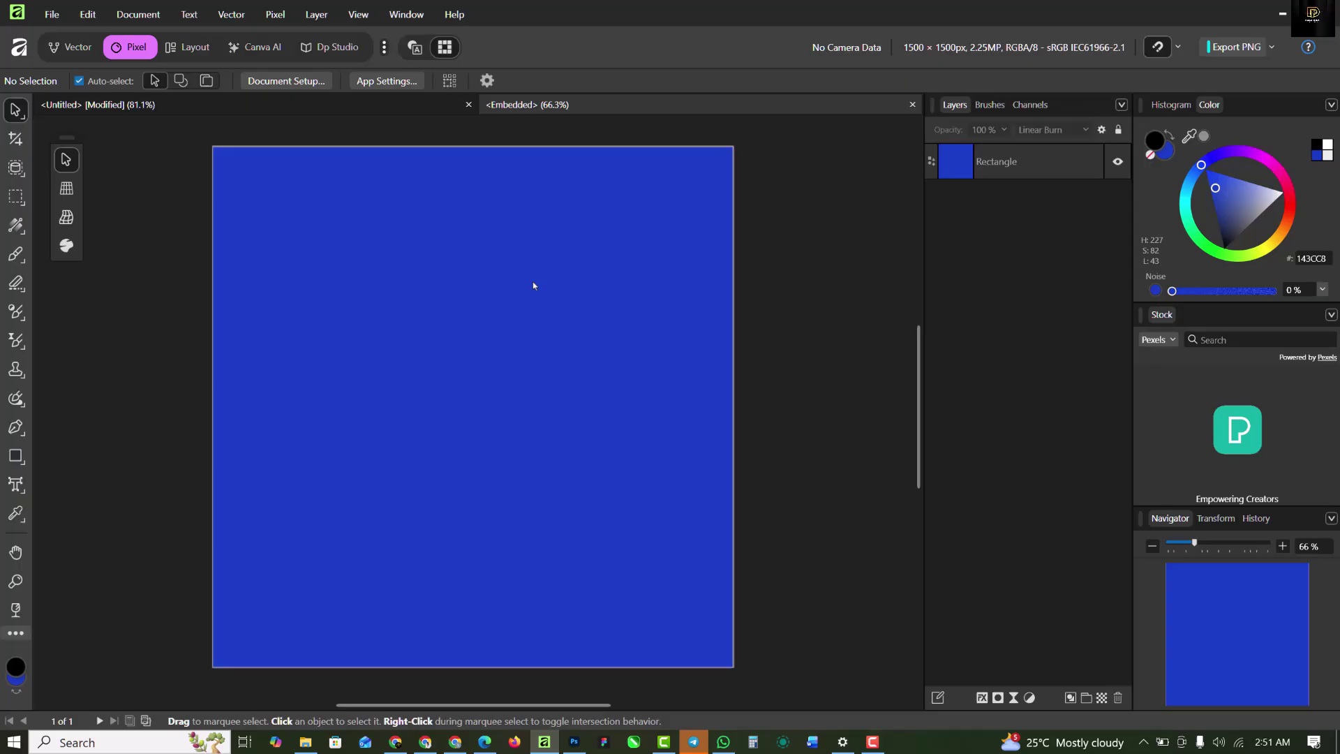
pyautogui.click(577, 244)
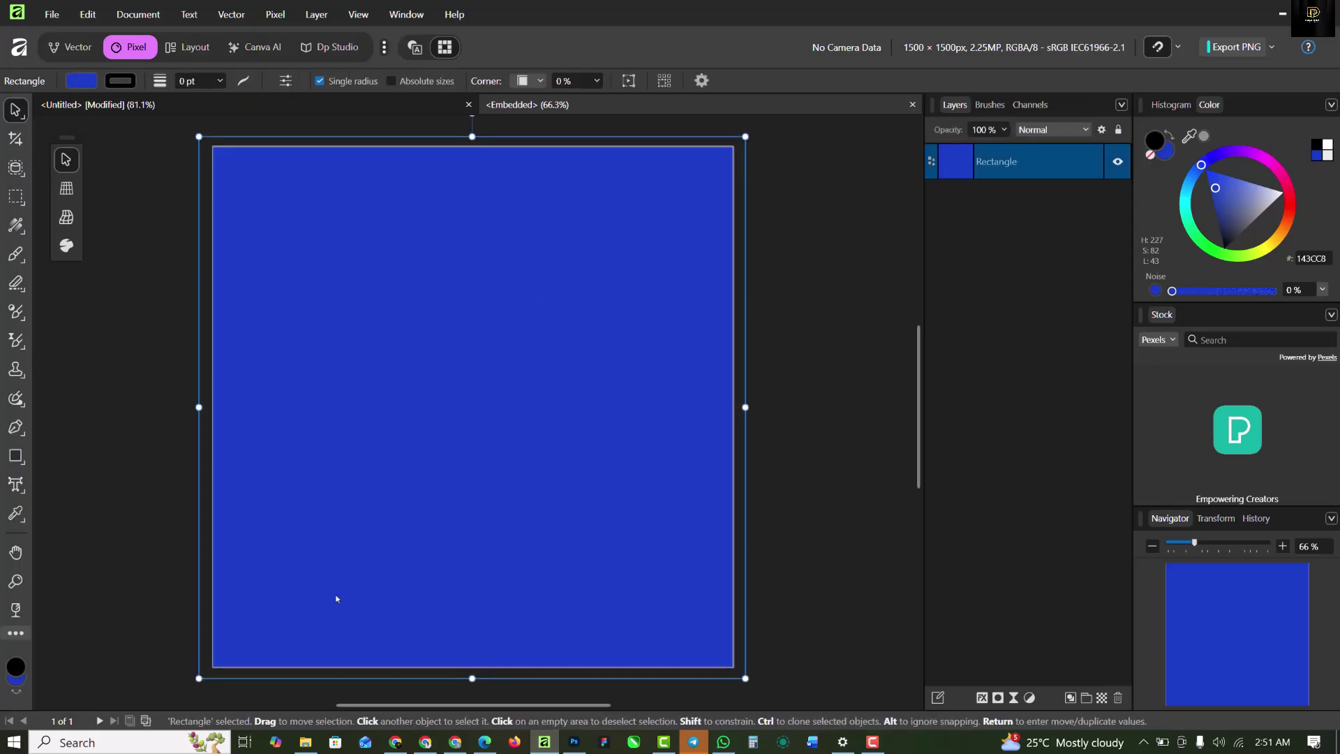
# Step: Drag the artistic-wooden-blocks pattern image from the SHIRT MOCKUP folder into the embedded placeholder
pyautogui.click(307, 744)
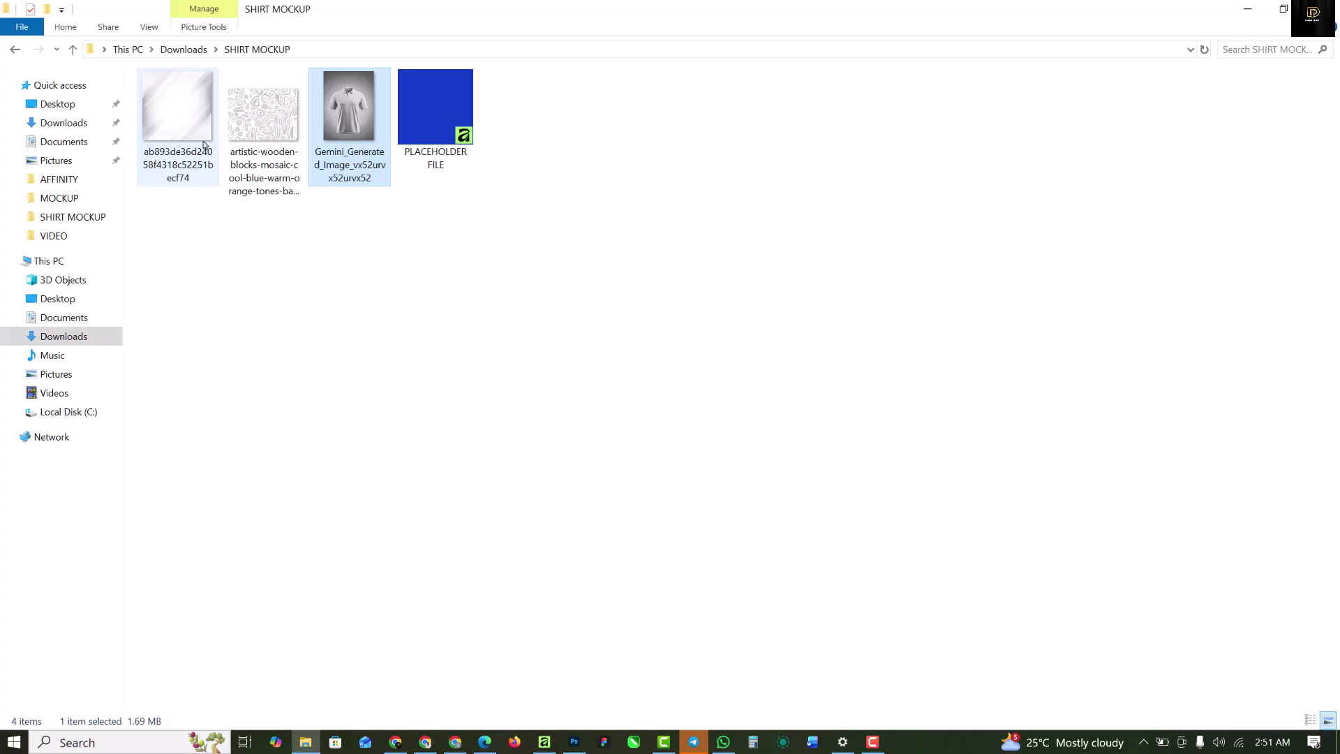
pyautogui.click(290, 116)
pyautogui.moveTo(265, 113); pyautogui.dragTo(199, 180)
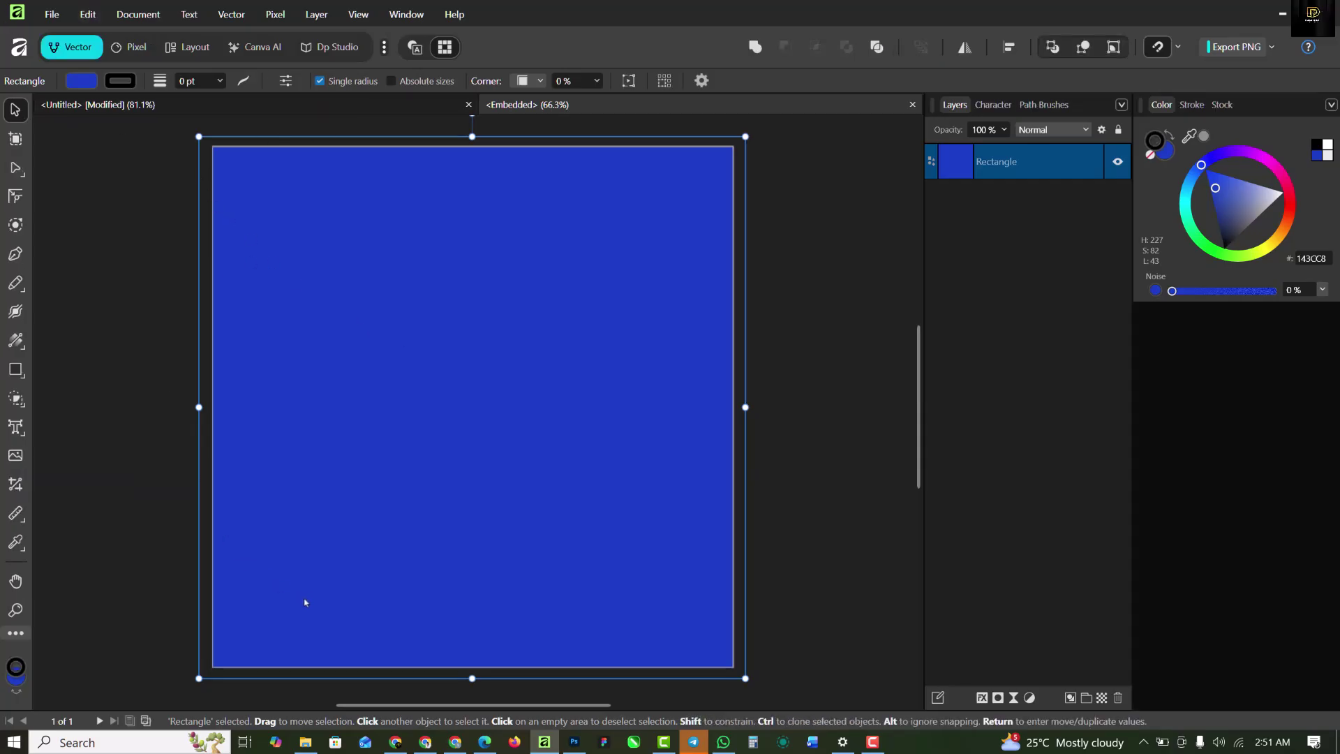
pyautogui.click(305, 741)
# Step: Drop the doodle pattern into the embedded document and scale it to 15% near the square's centre
pyautogui.moveTo(270, 74); pyautogui.dragTo(458, 386)
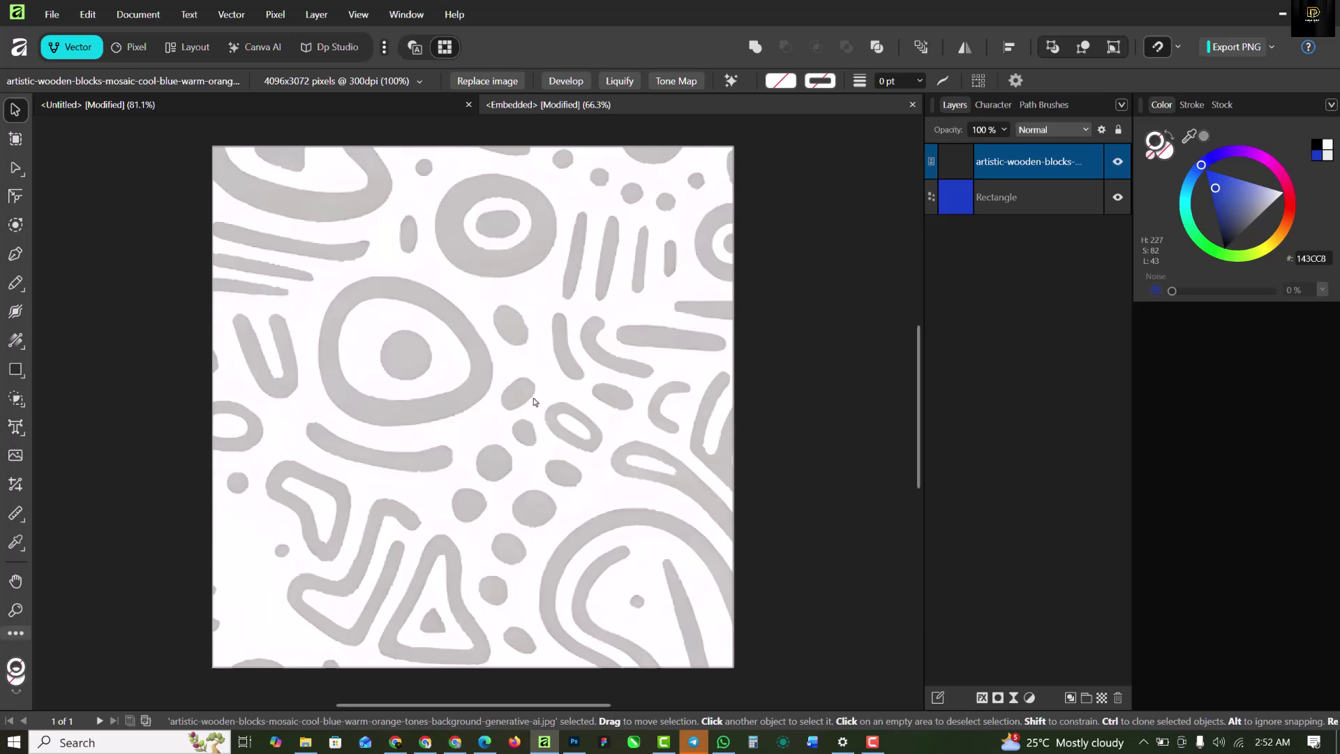
pyautogui.scroll(-4, 534, 402)
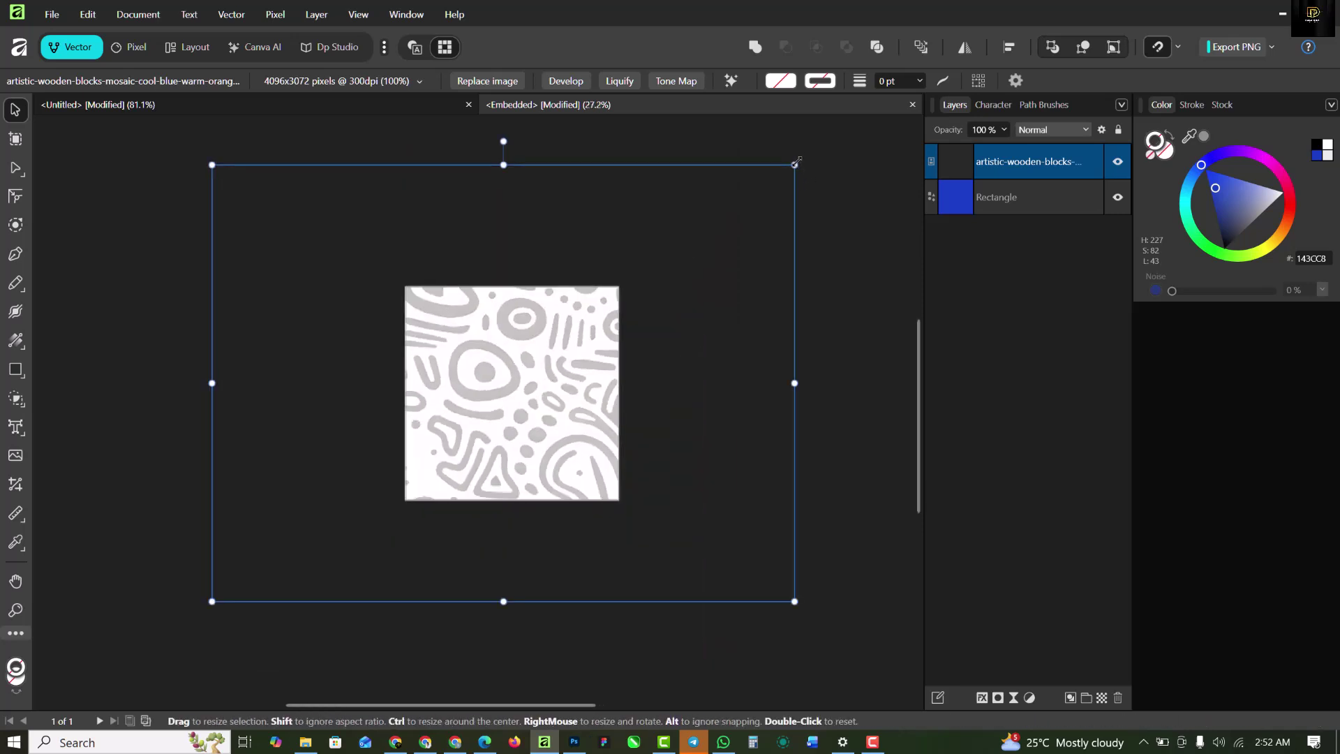
pyautogui.moveTo(795, 162); pyautogui.dragTo(568, 400)
pyautogui.scroll(4, 509, 399)
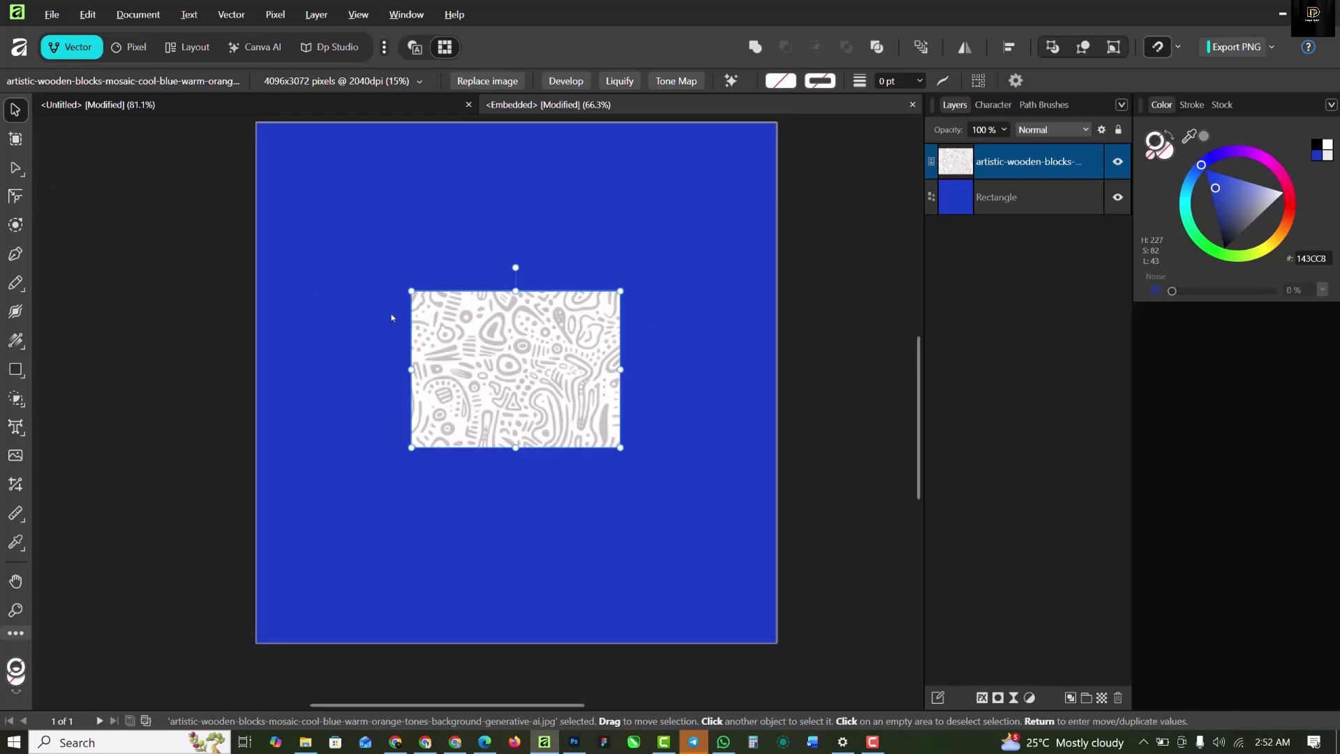
# Step: Convert the pattern image to curves and drag its edge nodes out to the square's edges
pyautogui.rightClick(551, 363)
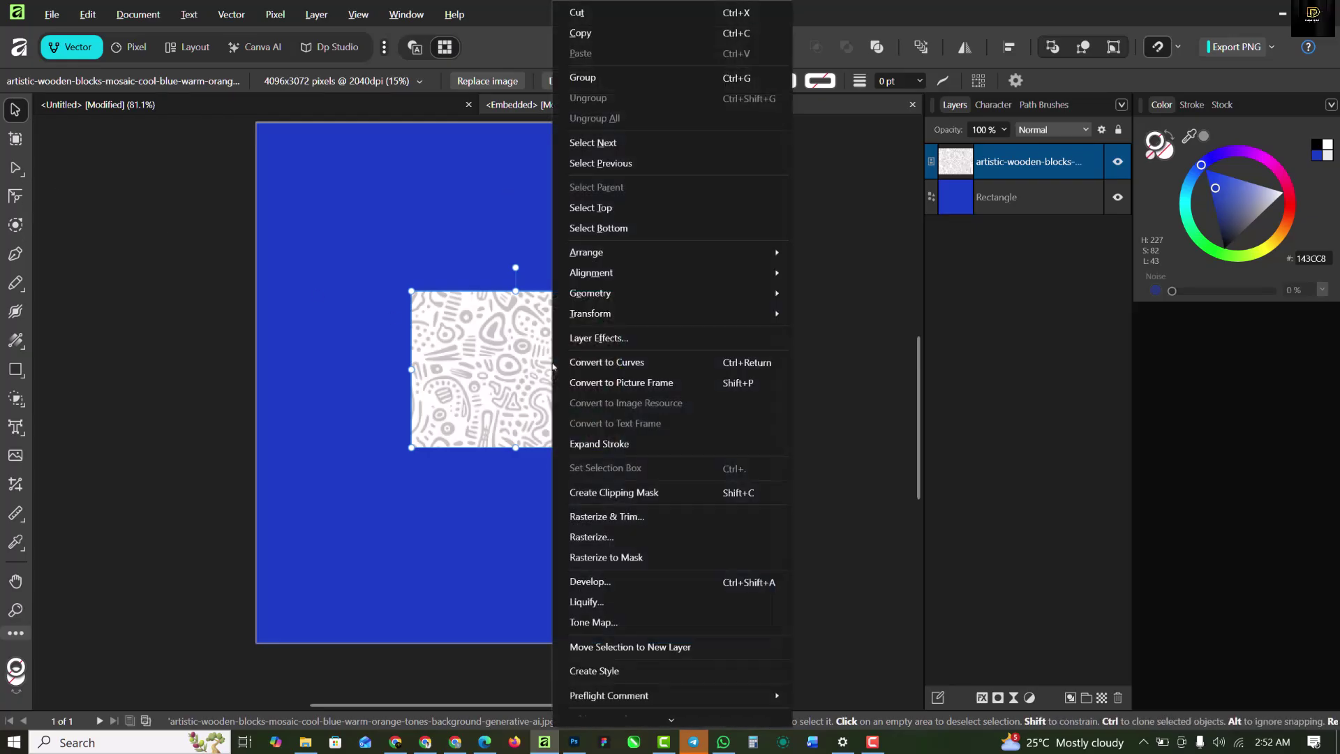
pyautogui.click(637, 365)
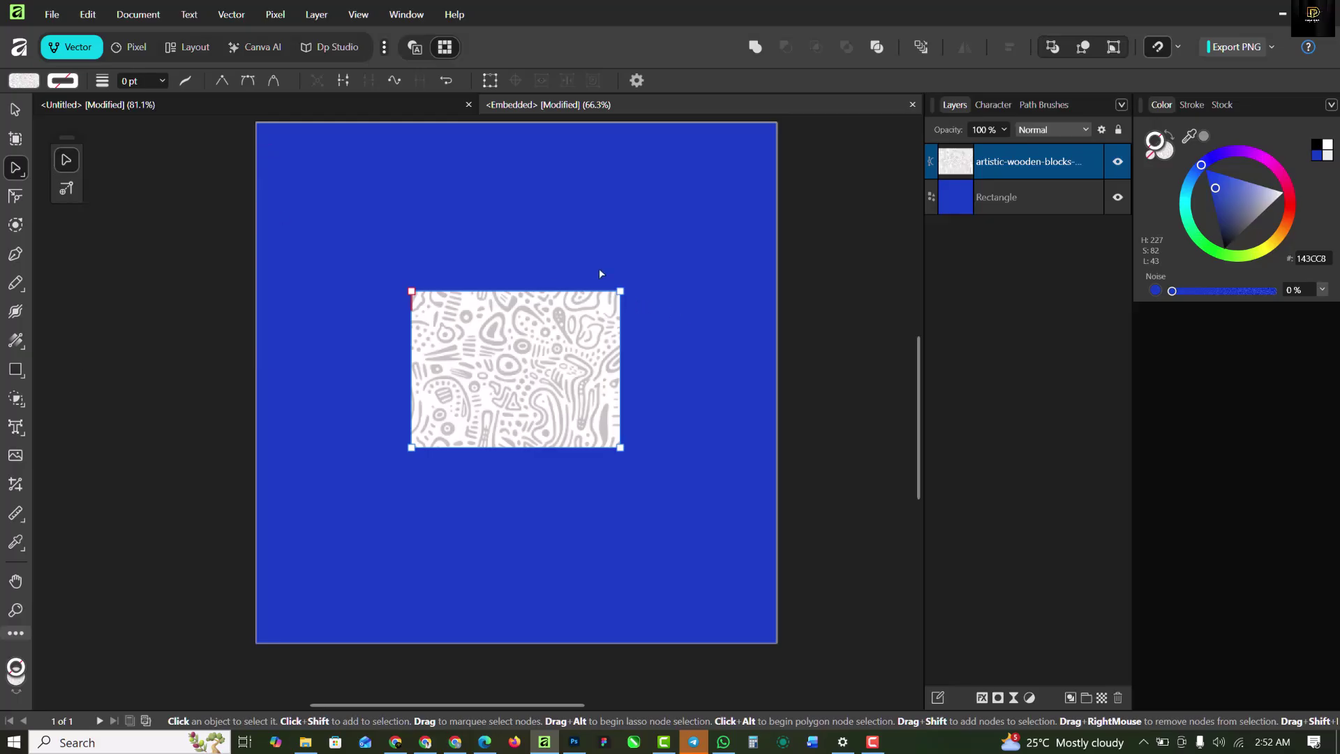
pyautogui.moveTo(599, 268); pyautogui.dragTo(663, 502)
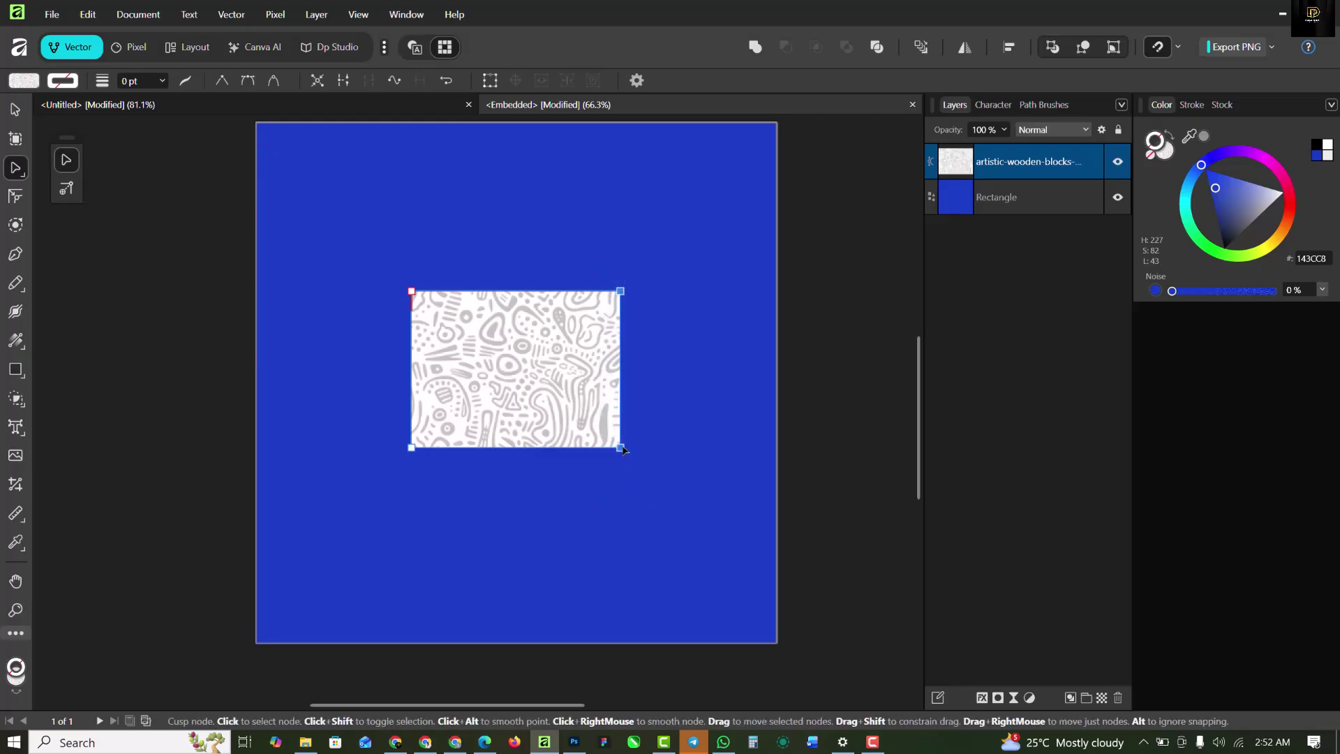
pyautogui.moveTo(642, 455); pyautogui.dragTo(795, 471)
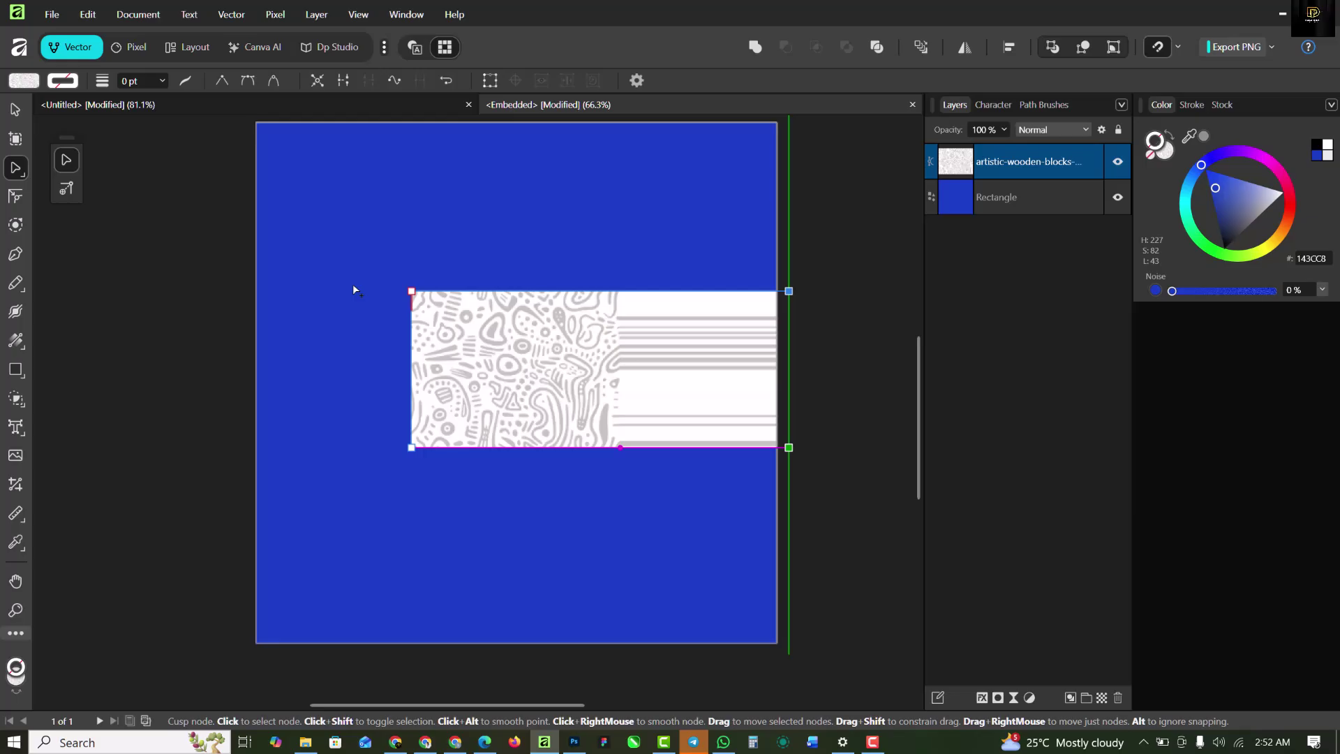
pyautogui.moveTo(383, 268); pyautogui.dragTo(183, 451)
pyautogui.moveTo(128, 254); pyautogui.dragTo(793, 115)
pyautogui.scroll(-3, 761, 367)
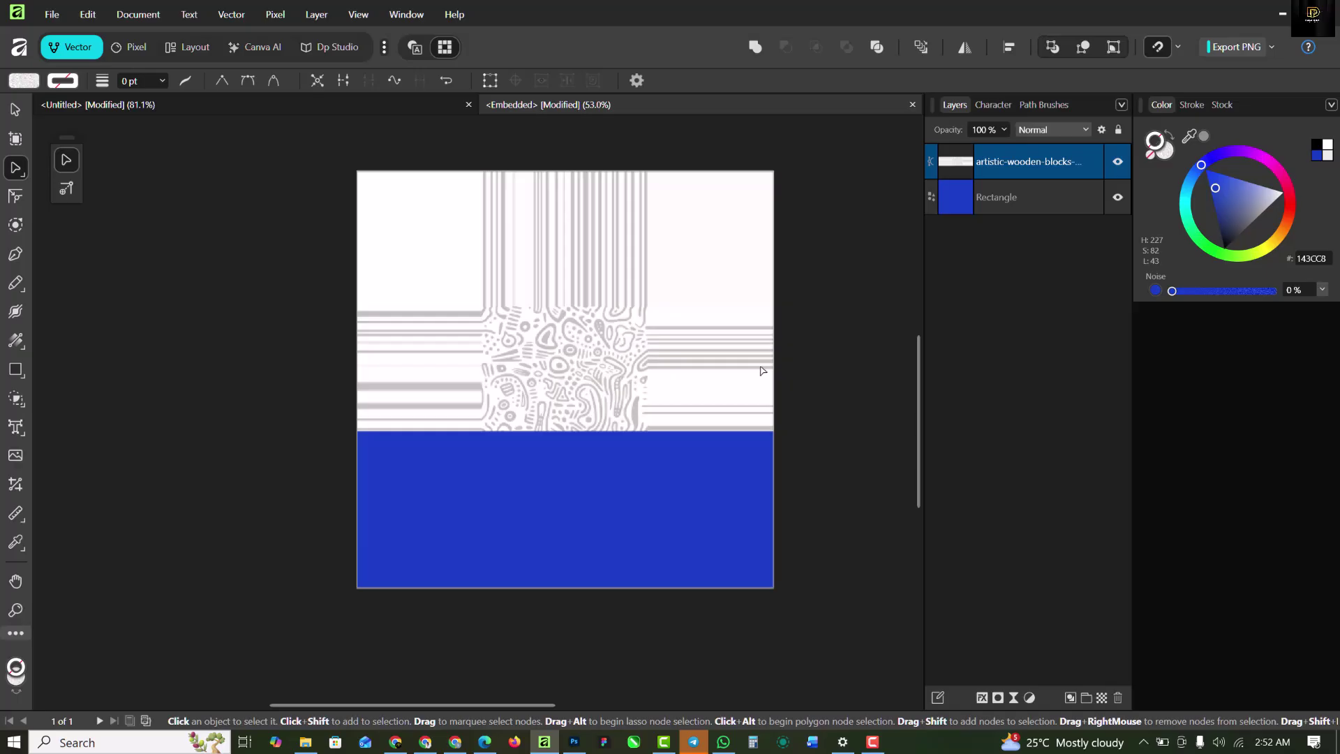
pyautogui.moveTo(332, 384); pyautogui.dragTo(922, 462)
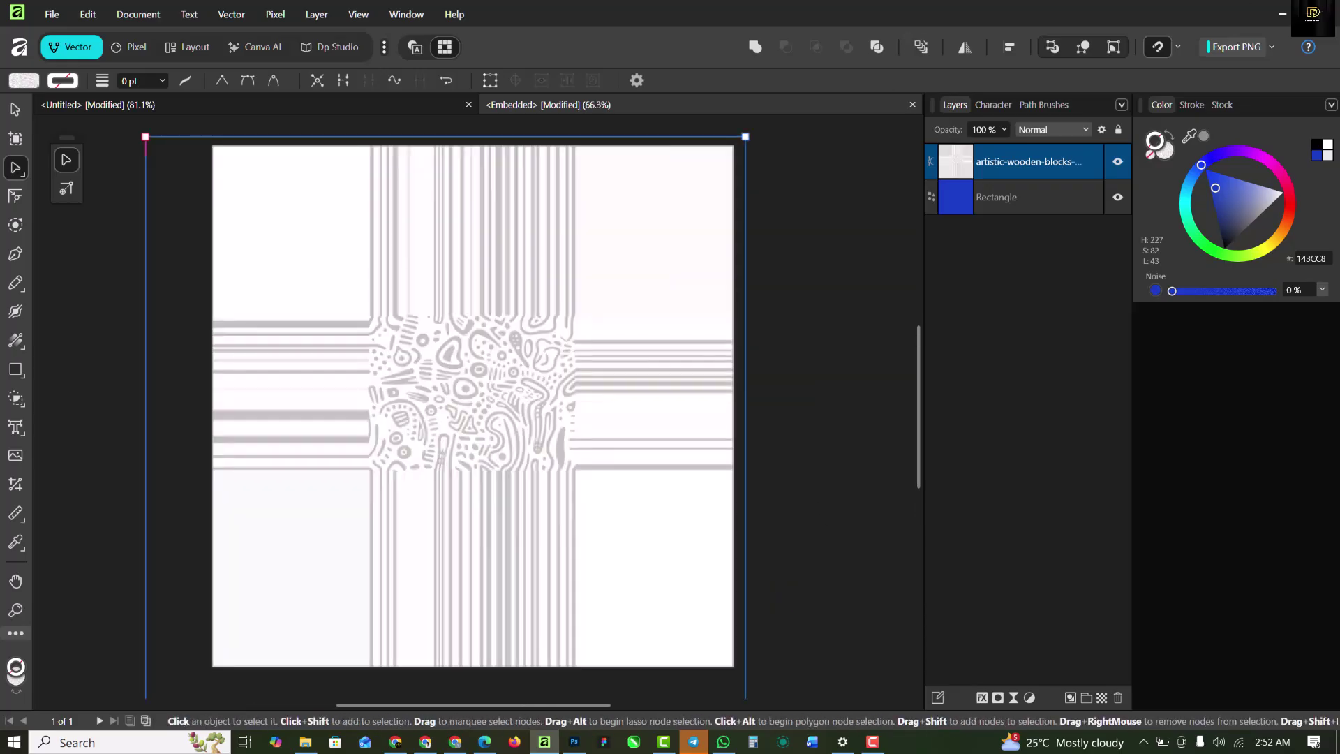
# Step: With the Fill Tool, set the bitmap fill's Extend to Wrap
pyautogui.click(15, 341)
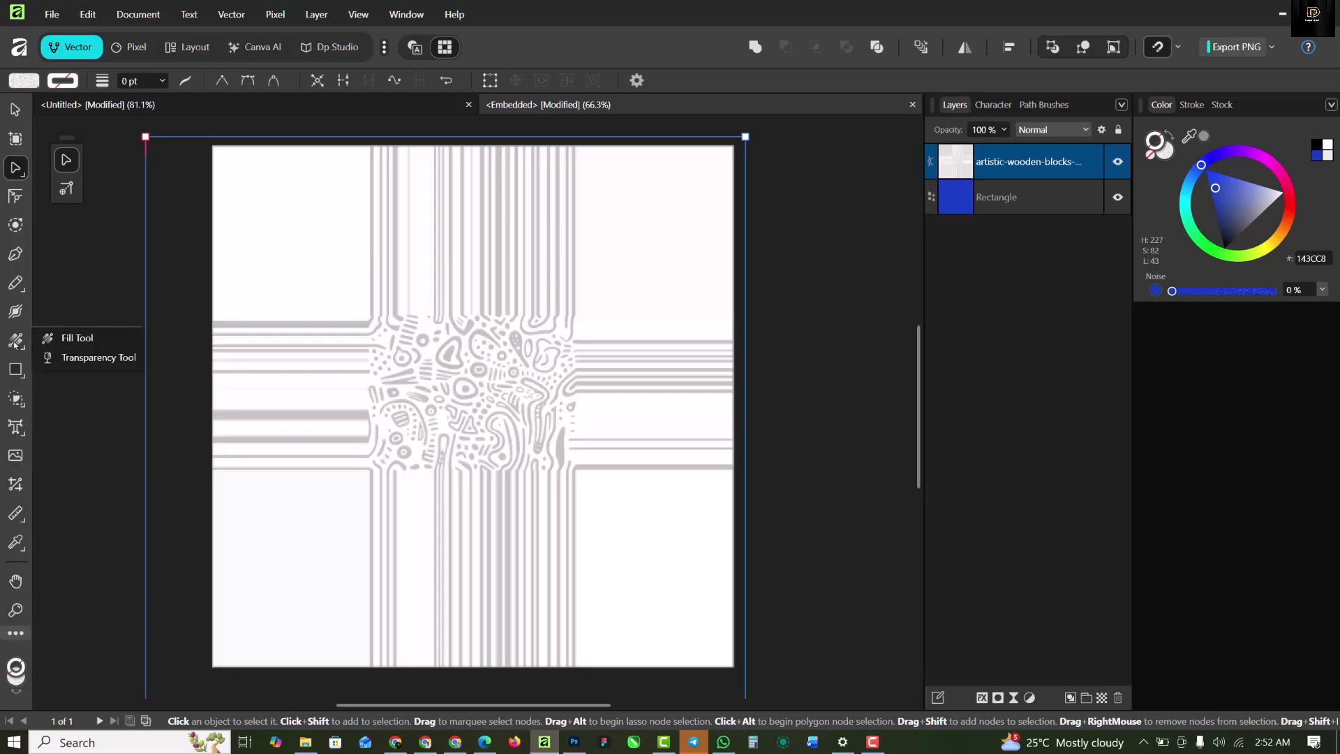
pyautogui.click(82, 340)
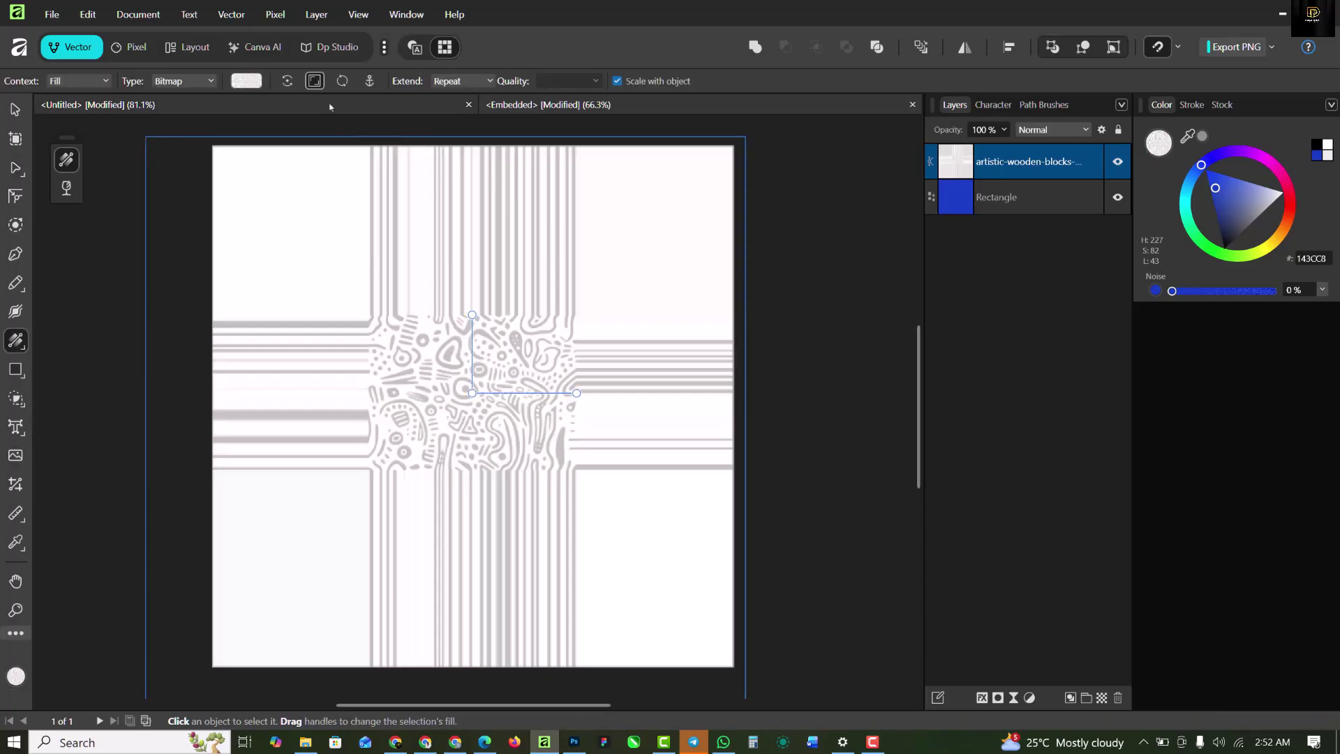
pyautogui.click(490, 81)
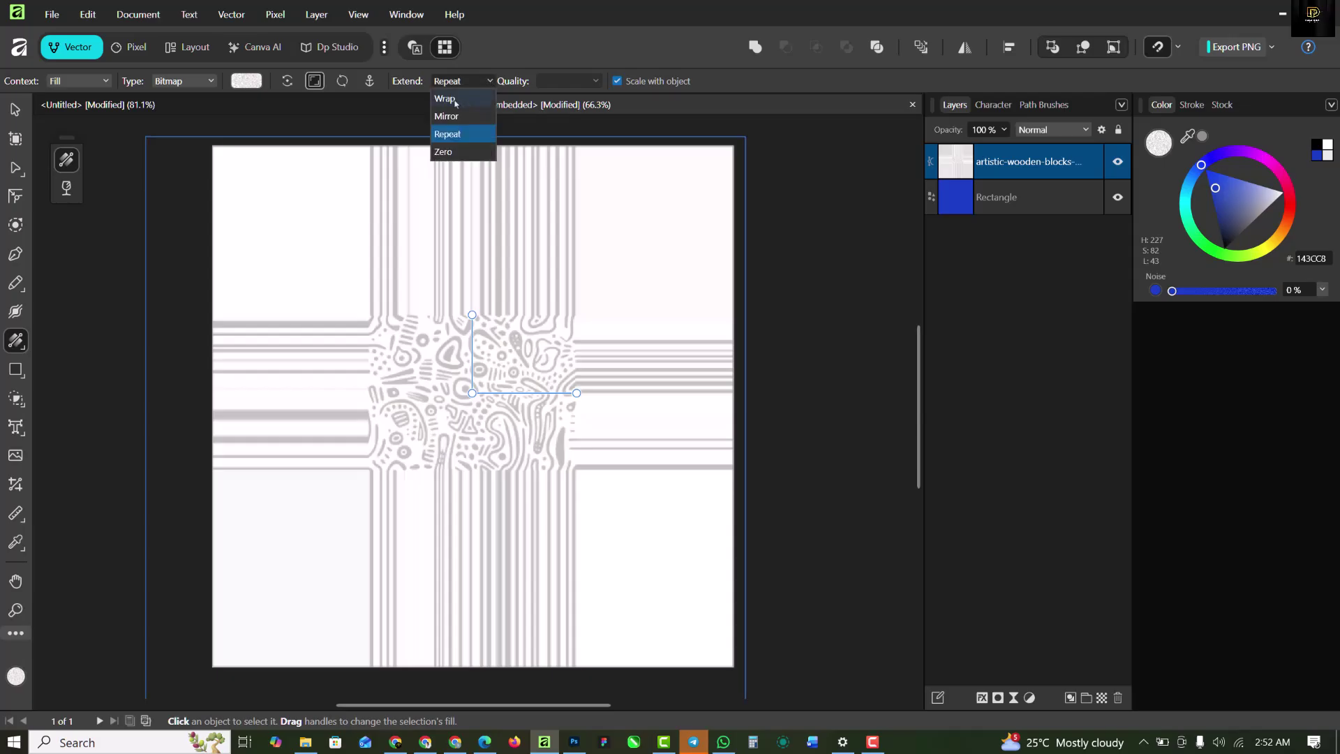
pyautogui.click(454, 102)
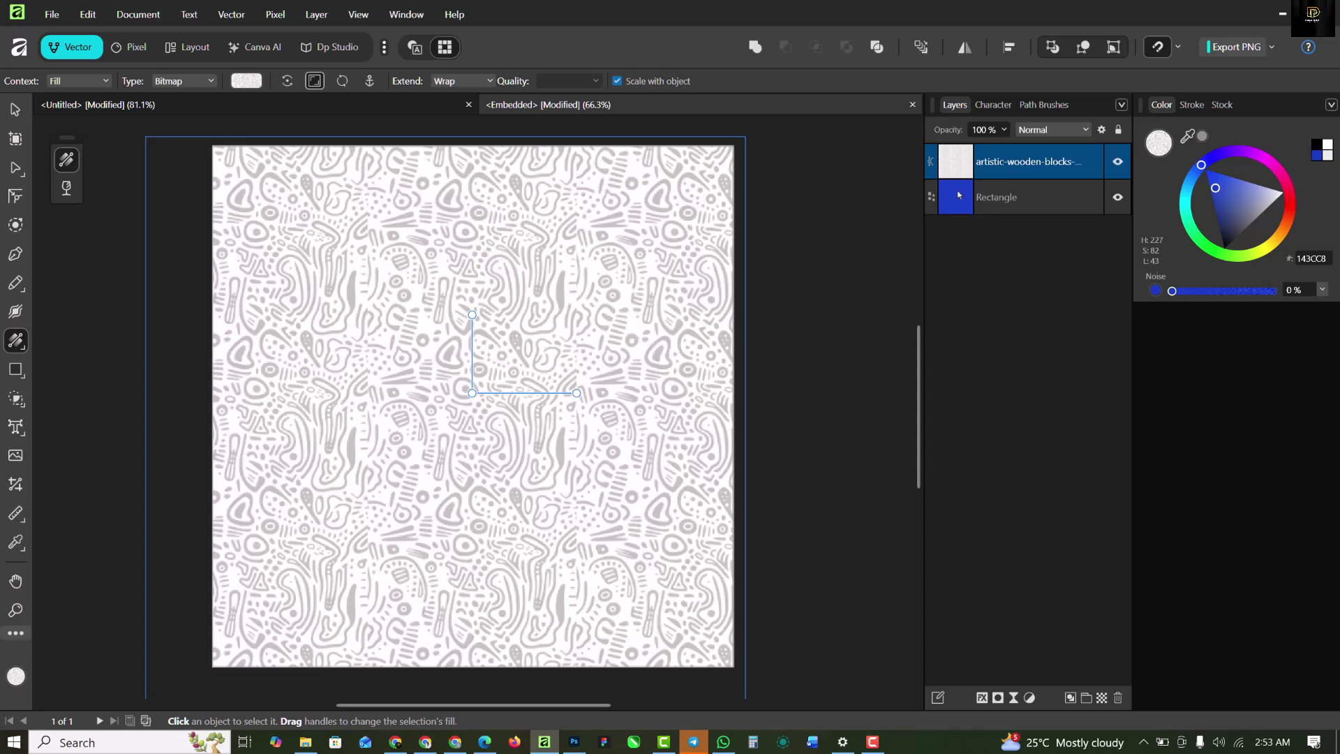
# Step: Bring the white texture JPG from the SHIRT MOCKUP folder into the embedded pattern document
pyautogui.click(186, 105)
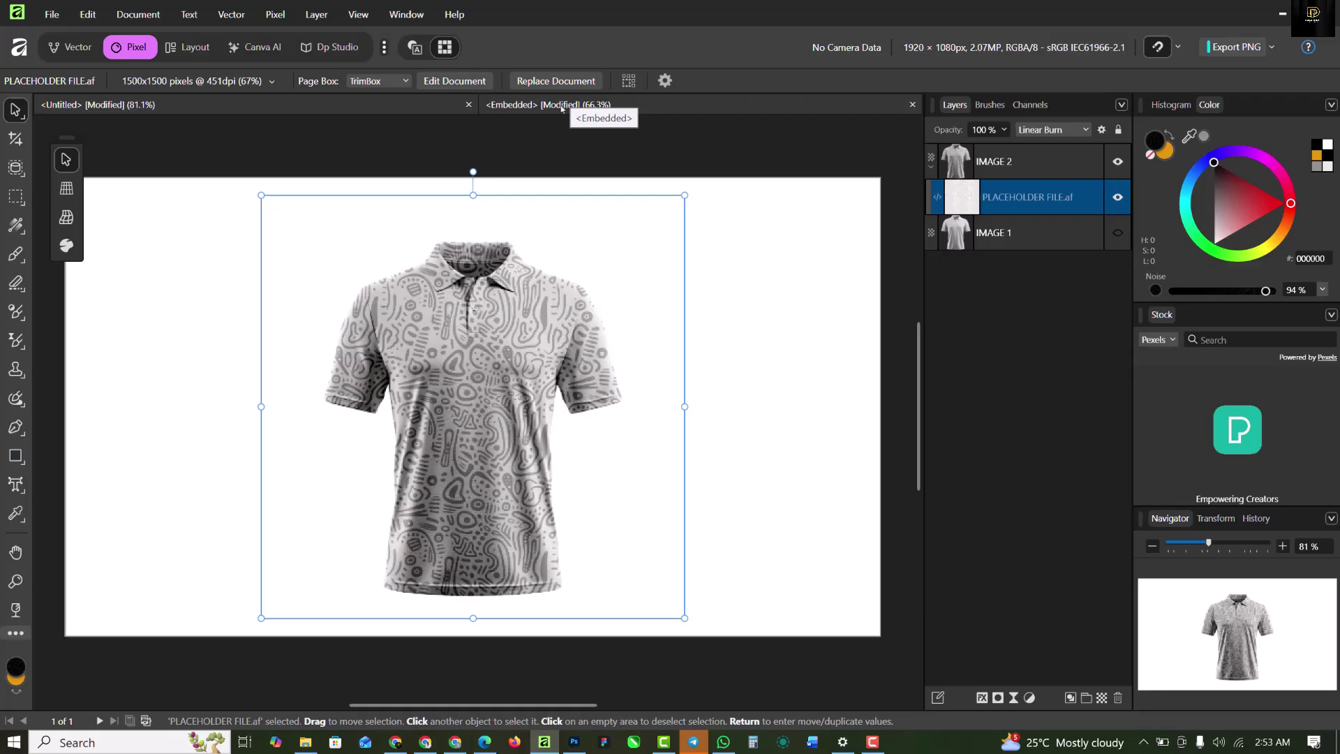
pyautogui.click(555, 106)
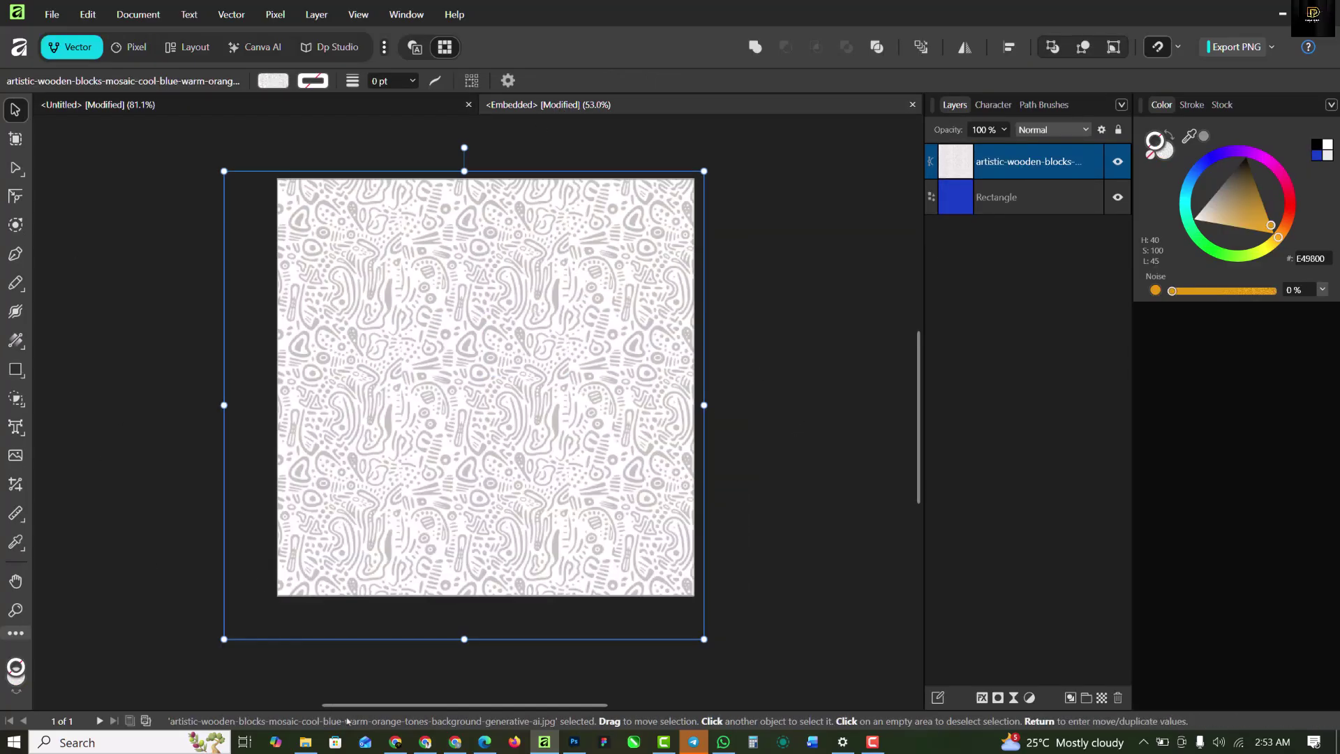
pyautogui.click(307, 741)
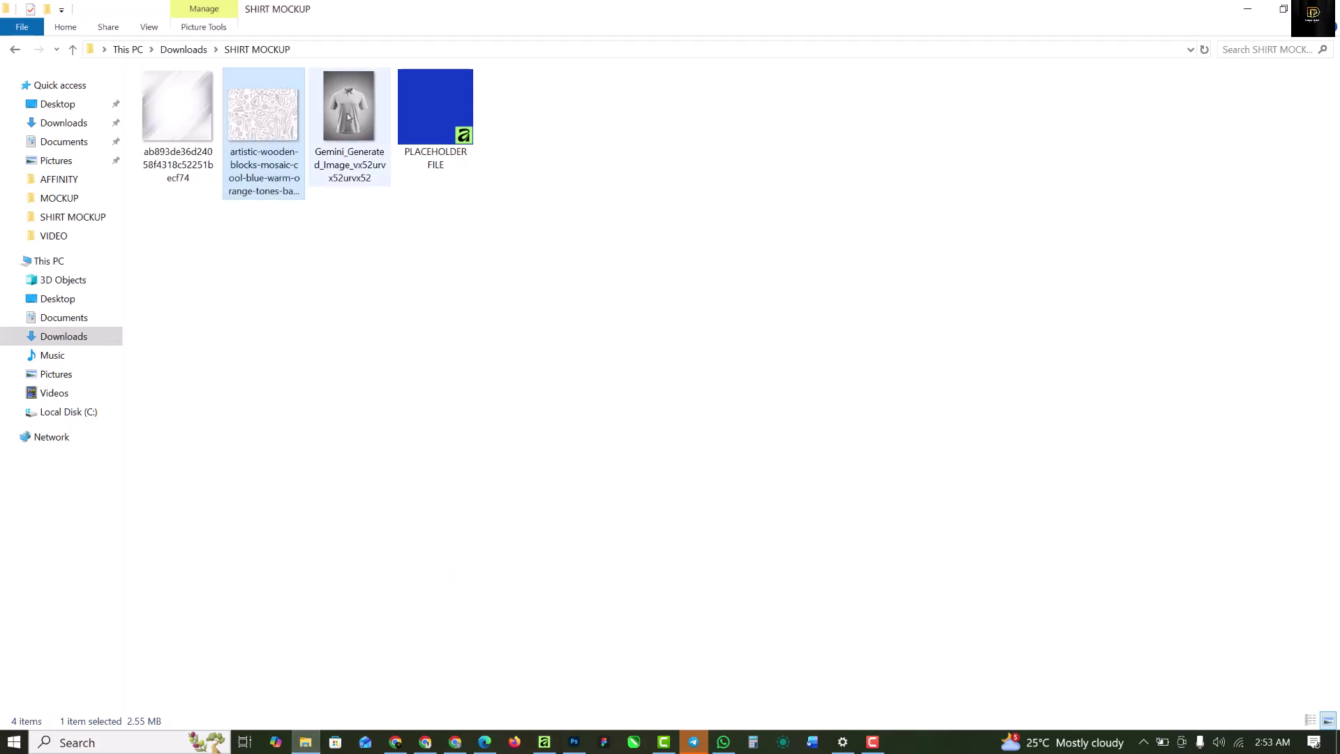
pyautogui.click(174, 109)
pyautogui.moveTo(173, 109); pyautogui.dragTo(214, 424)
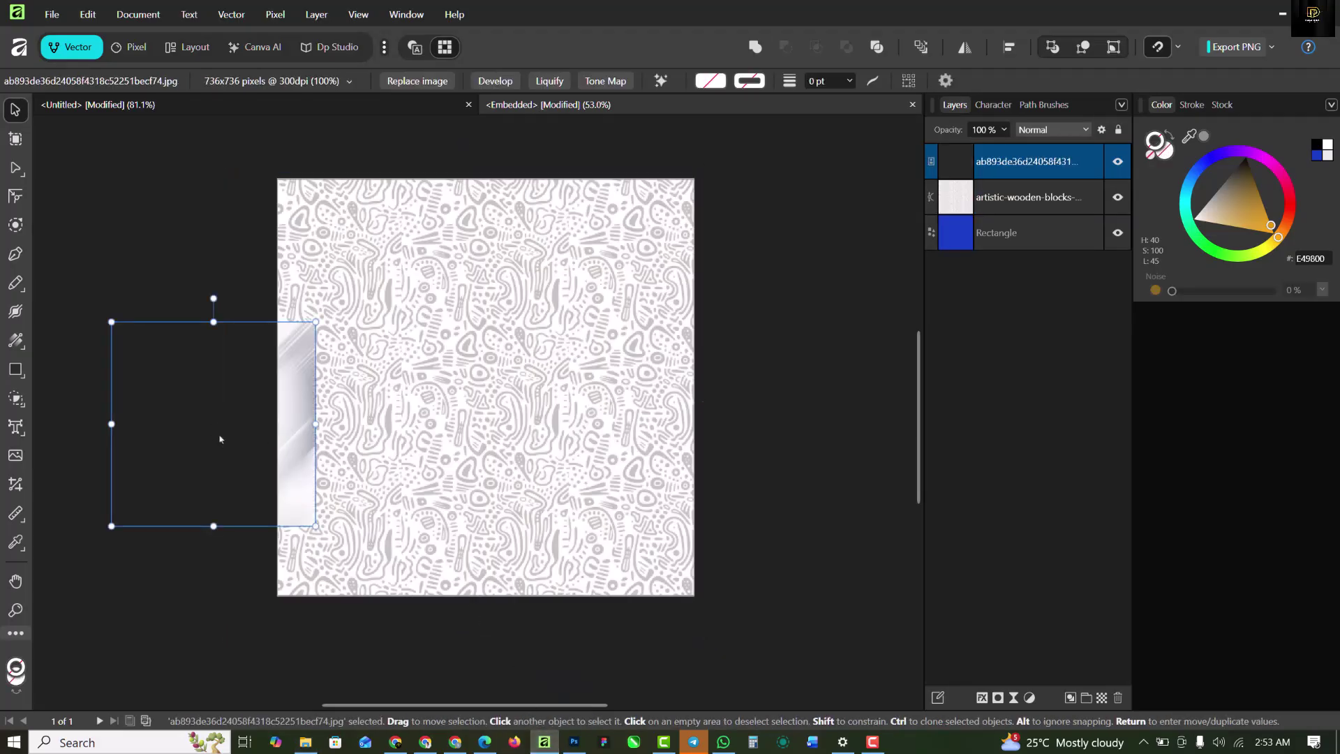
# Step: Stretch the texture to the square's full width and move it down over the lower half
pyautogui.moveTo(299, 413); pyautogui.dragTo(724, 403)
pyautogui.moveTo(763, 410)
pyautogui.mouseDown()
pyautogui.moveTo(801, 410)
pyautogui.moveTo(788, 410)
pyautogui.mouseUp()
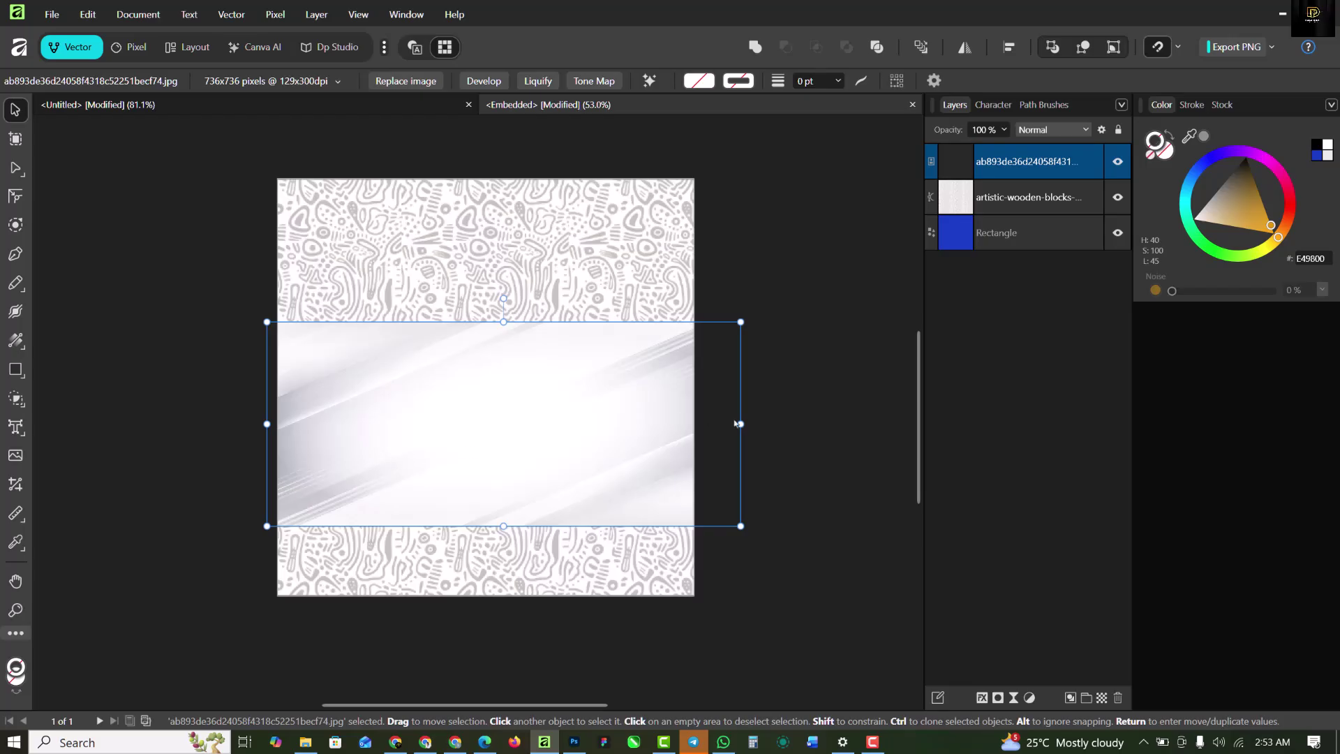
pyautogui.moveTo(266, 424); pyautogui.dragTo(223, 423)
pyautogui.moveTo(482, 525); pyautogui.dragTo(494, 607)
pyautogui.moveTo(426, 373); pyautogui.dragTo(435, 429)
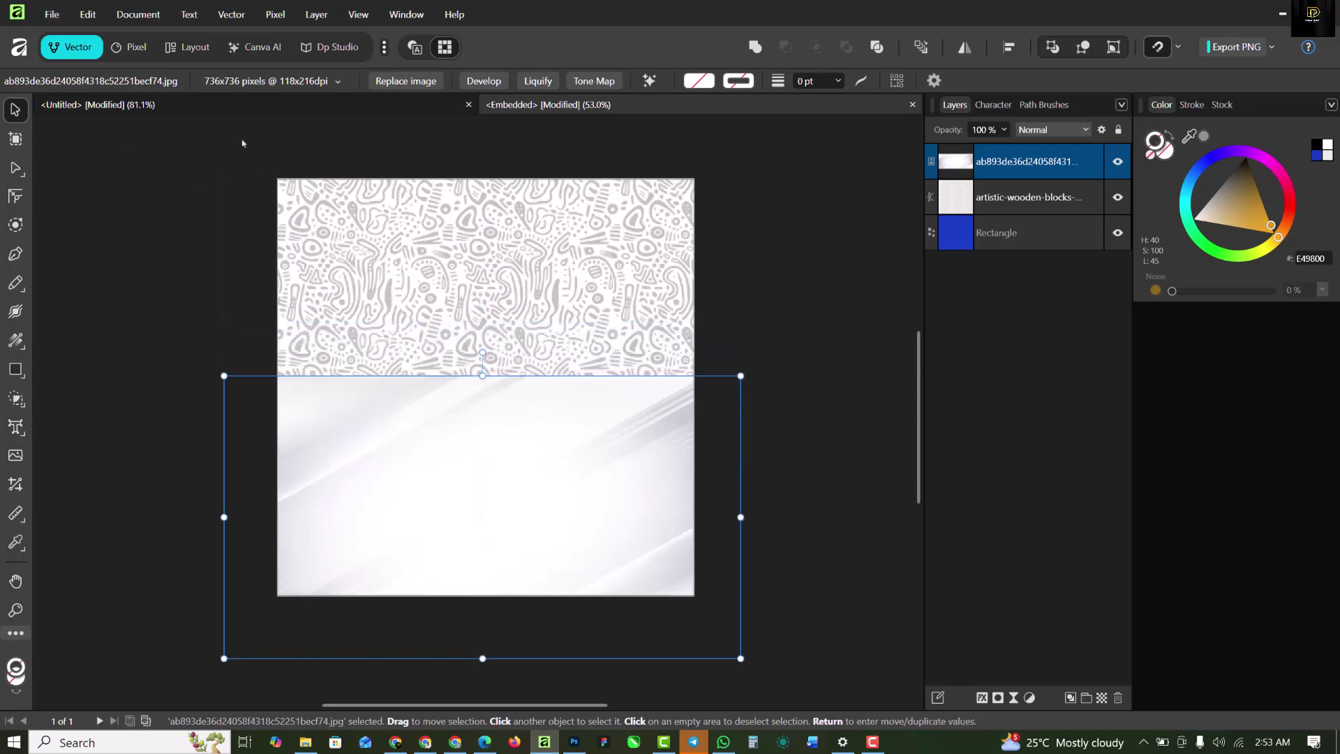
pyautogui.click(242, 106)
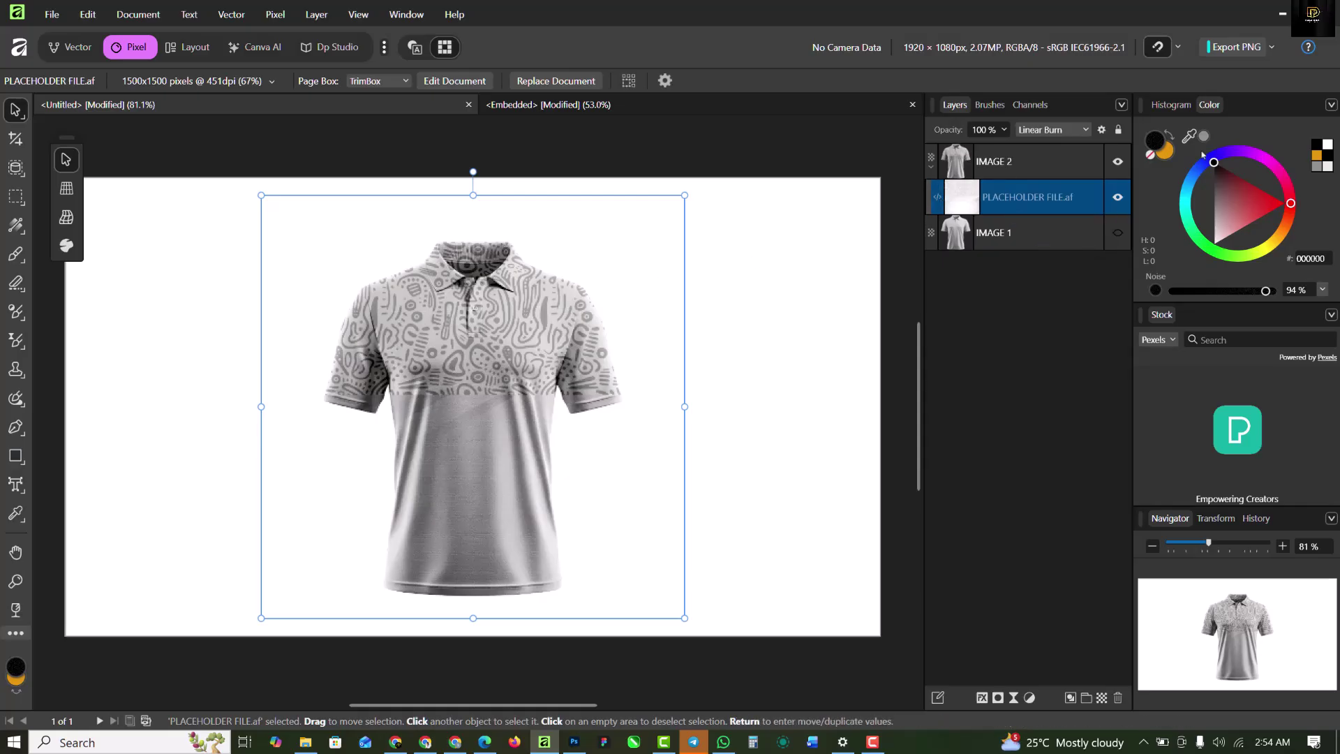
# Step: Bring IMAGE 1 above IMAGE 2 with Ctrl+] and set its blend mode to Screen
pyautogui.click(932, 171)
pyautogui.click(1097, 212)
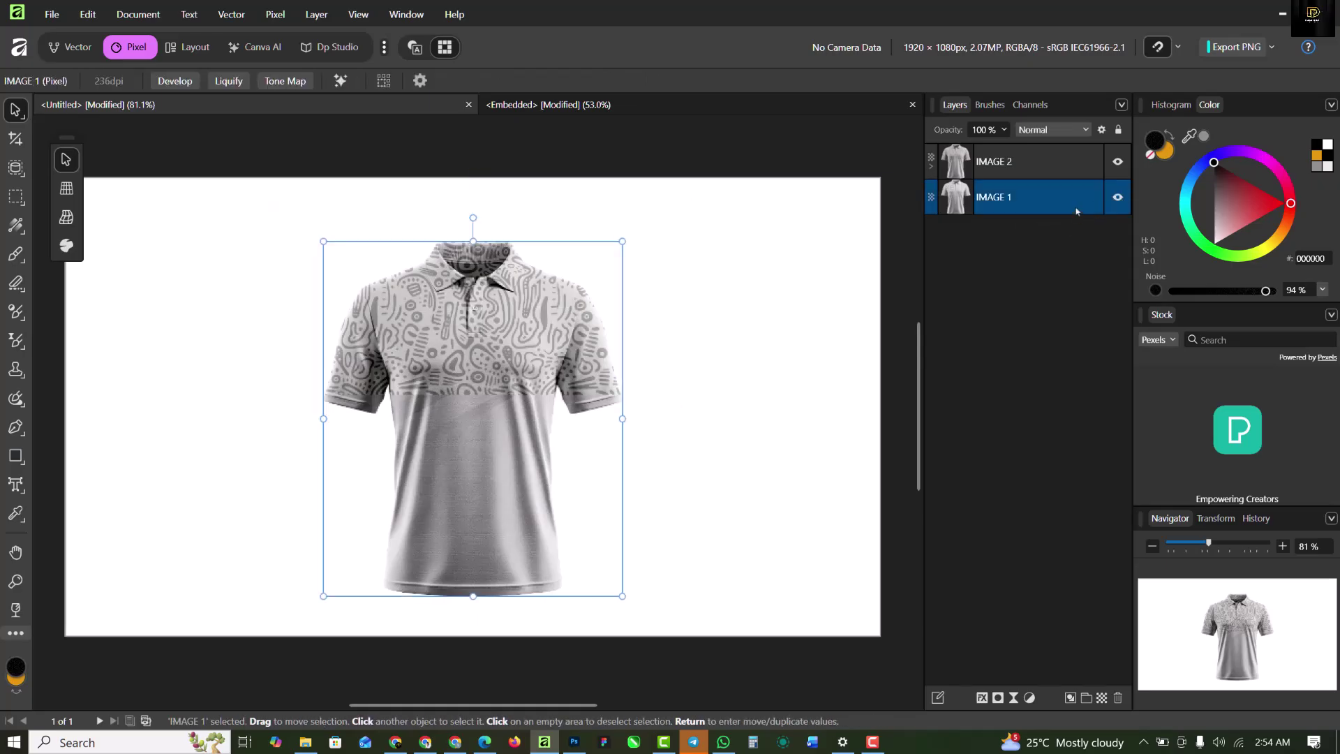
pyautogui.hotkey('ctrl', ']')
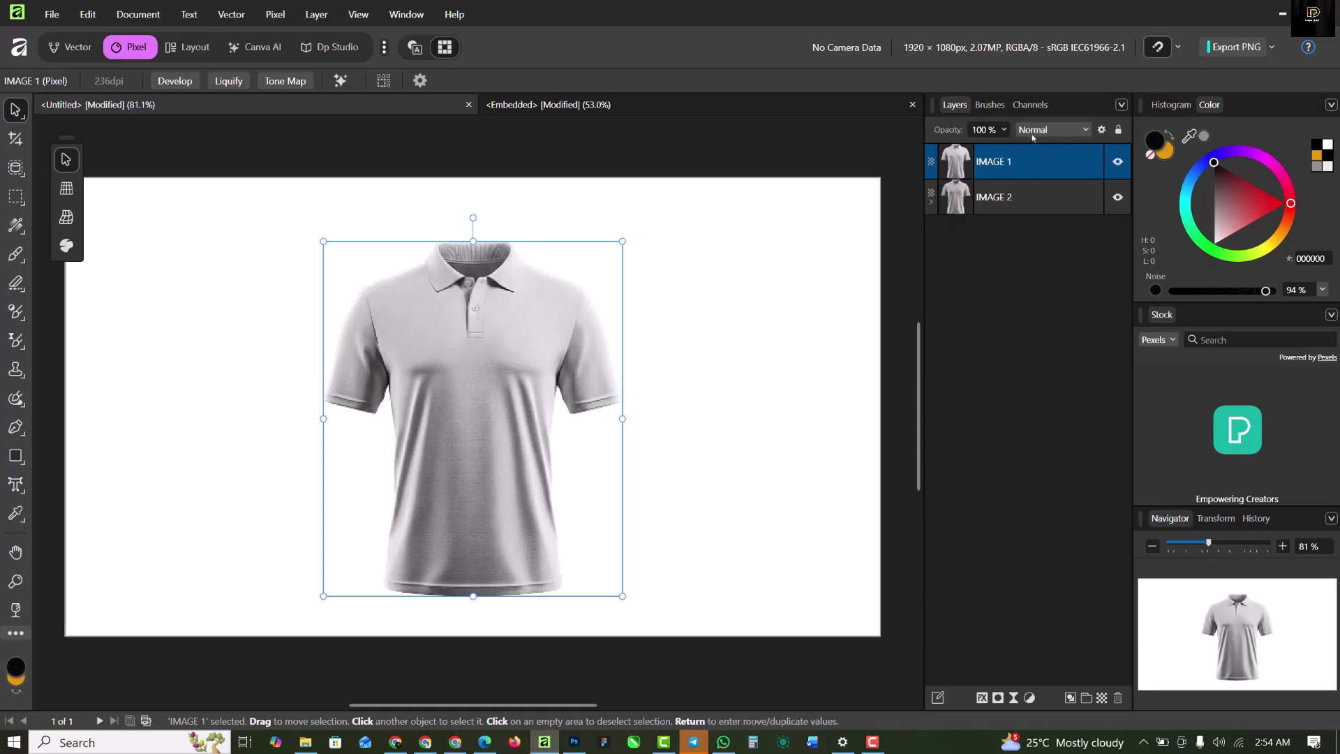
pyautogui.click(1117, 164)
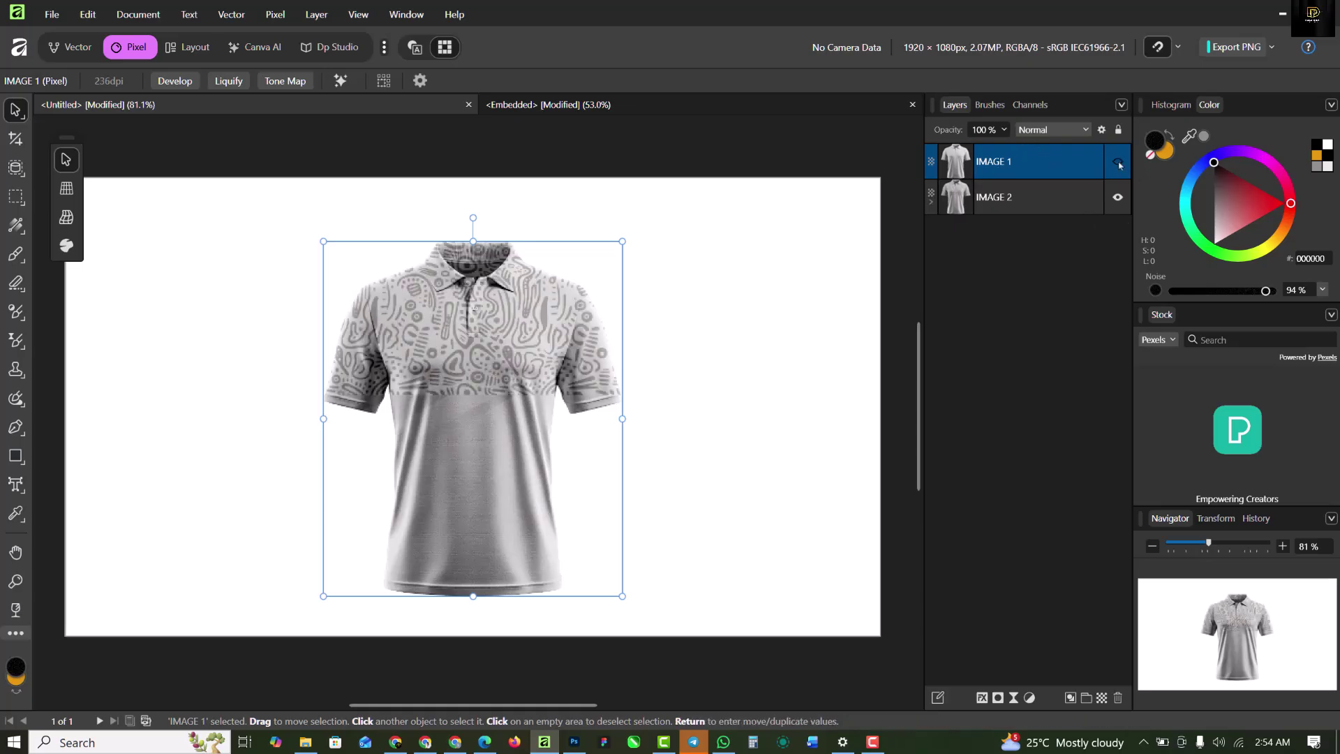
pyautogui.click(1117, 163)
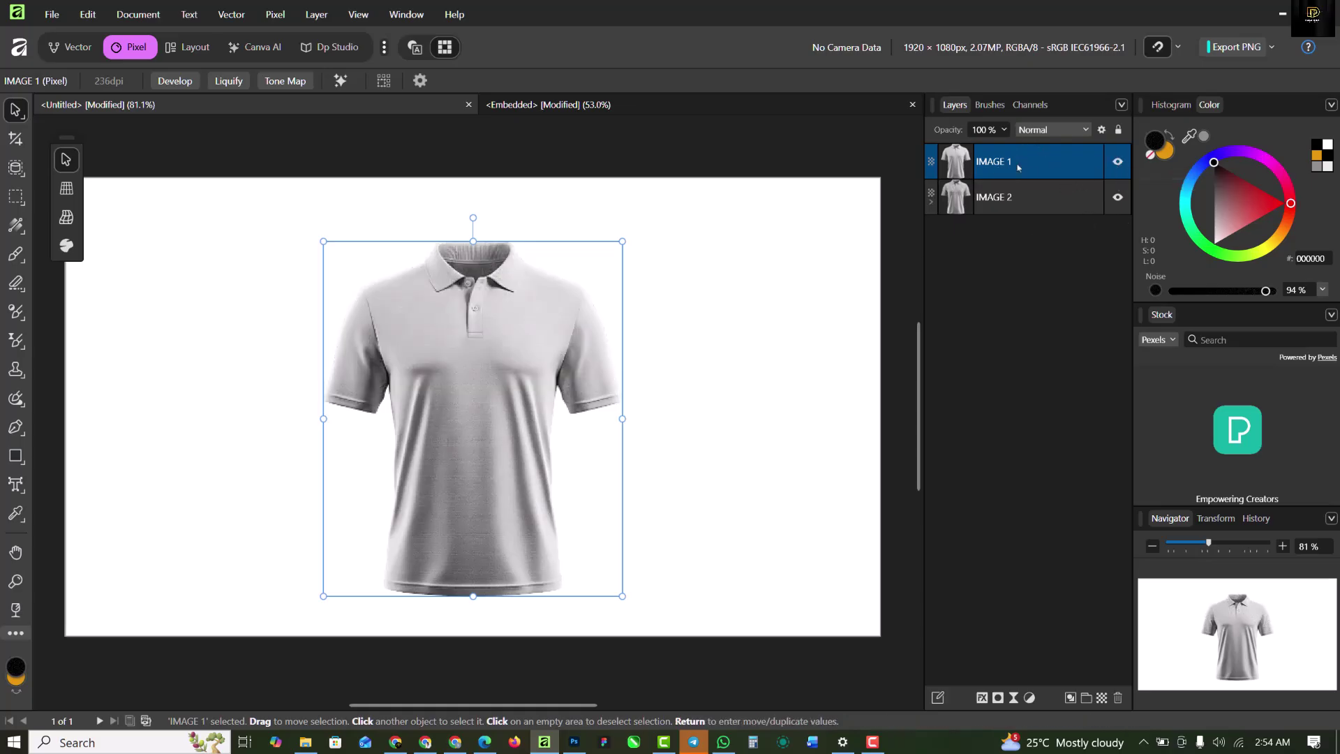
pyautogui.click(1057, 132)
pyautogui.click(1035, 298)
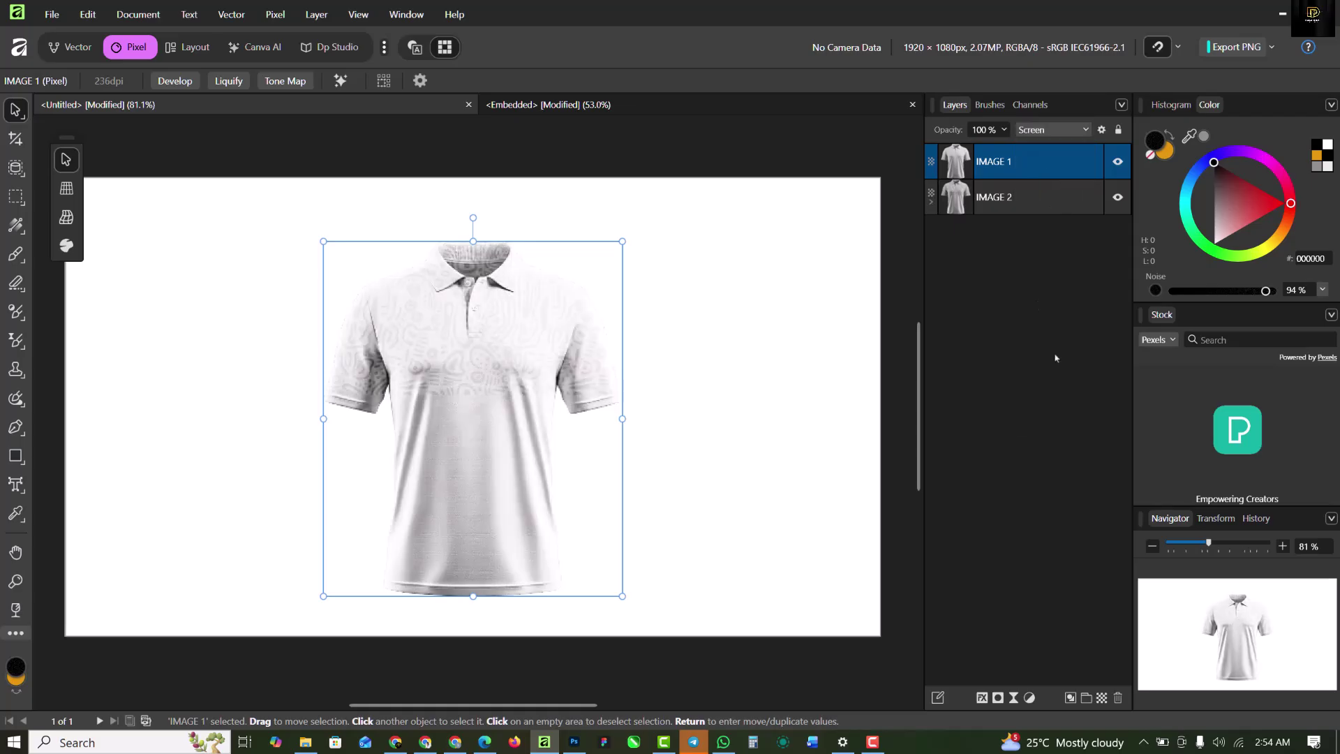
# Step: Adjust IMAGE 1's blend ranges, lowering the source and underlying dark-end outputs to darken the pattern
pyautogui.click(1102, 131)
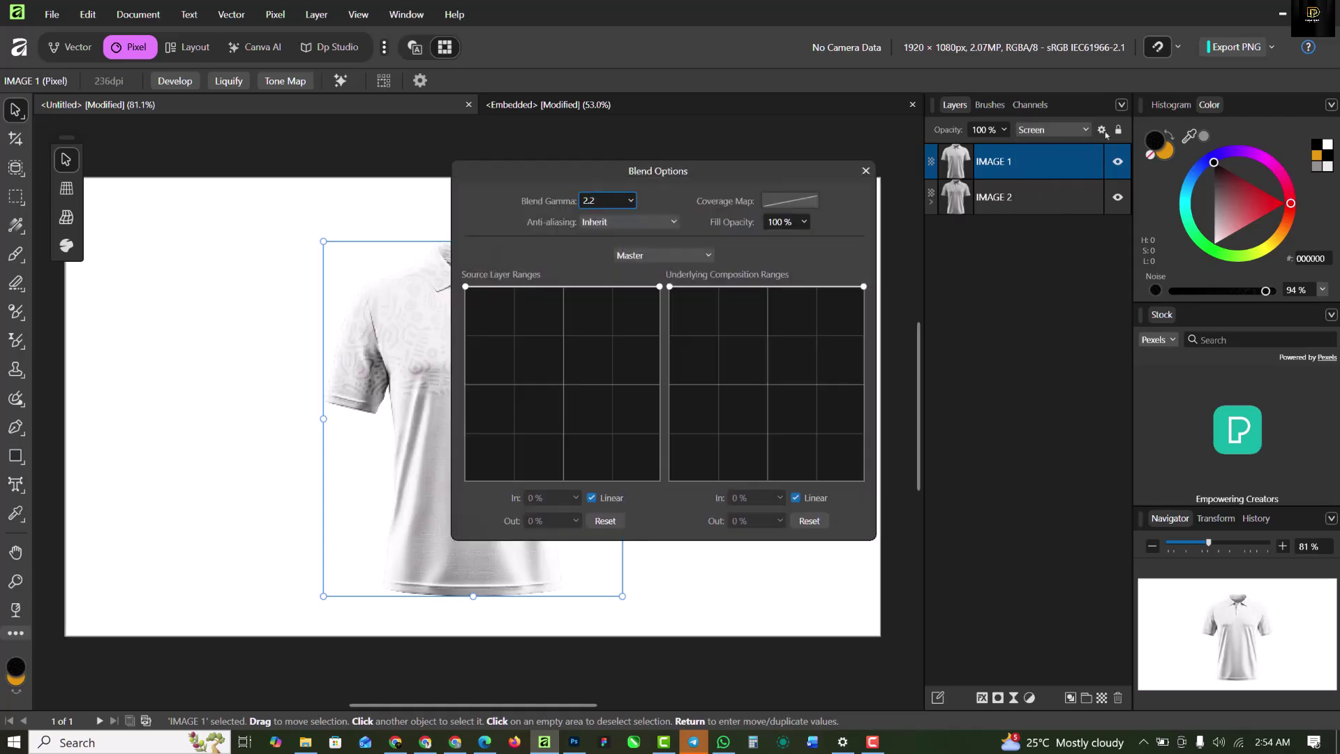
pyautogui.moveTo(464, 286); pyautogui.dragTo(458, 409)
pyautogui.moveTo(635, 178); pyautogui.dragTo(995, 150)
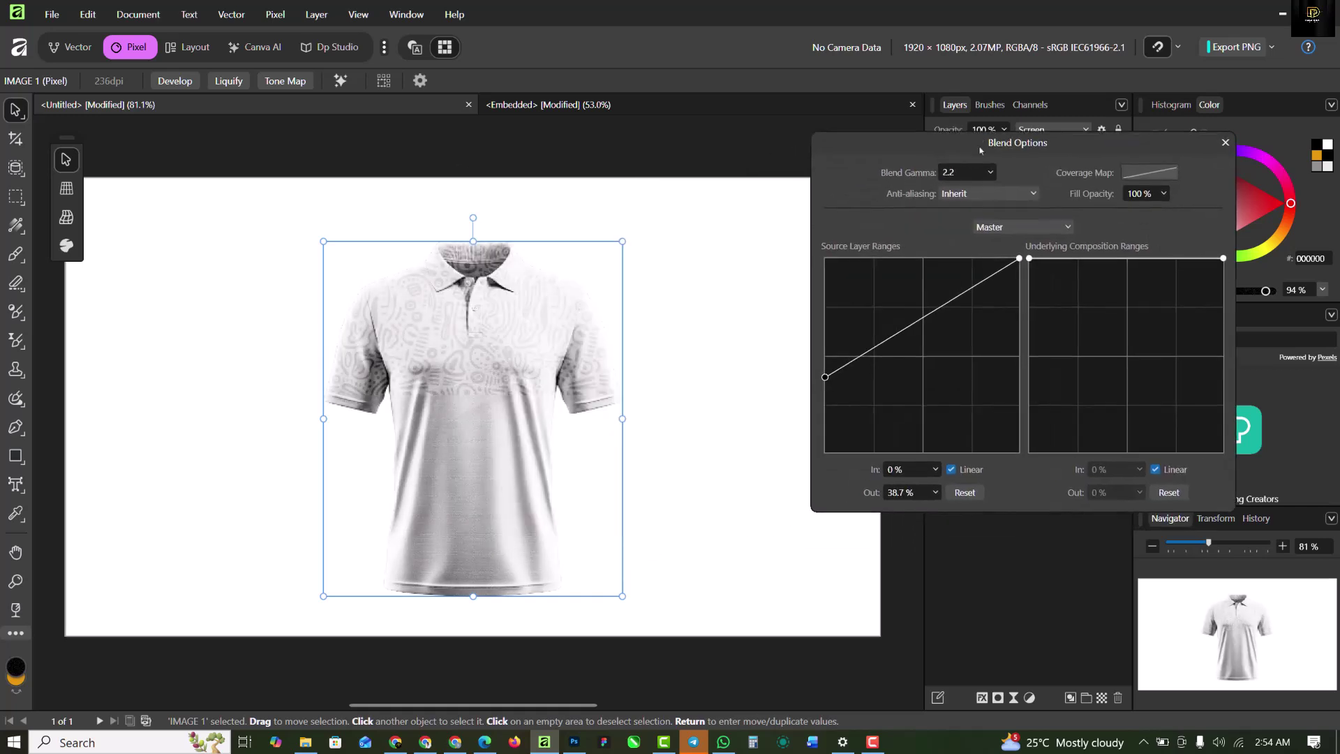
pyautogui.moveTo(924, 323); pyautogui.dragTo(1006, 397)
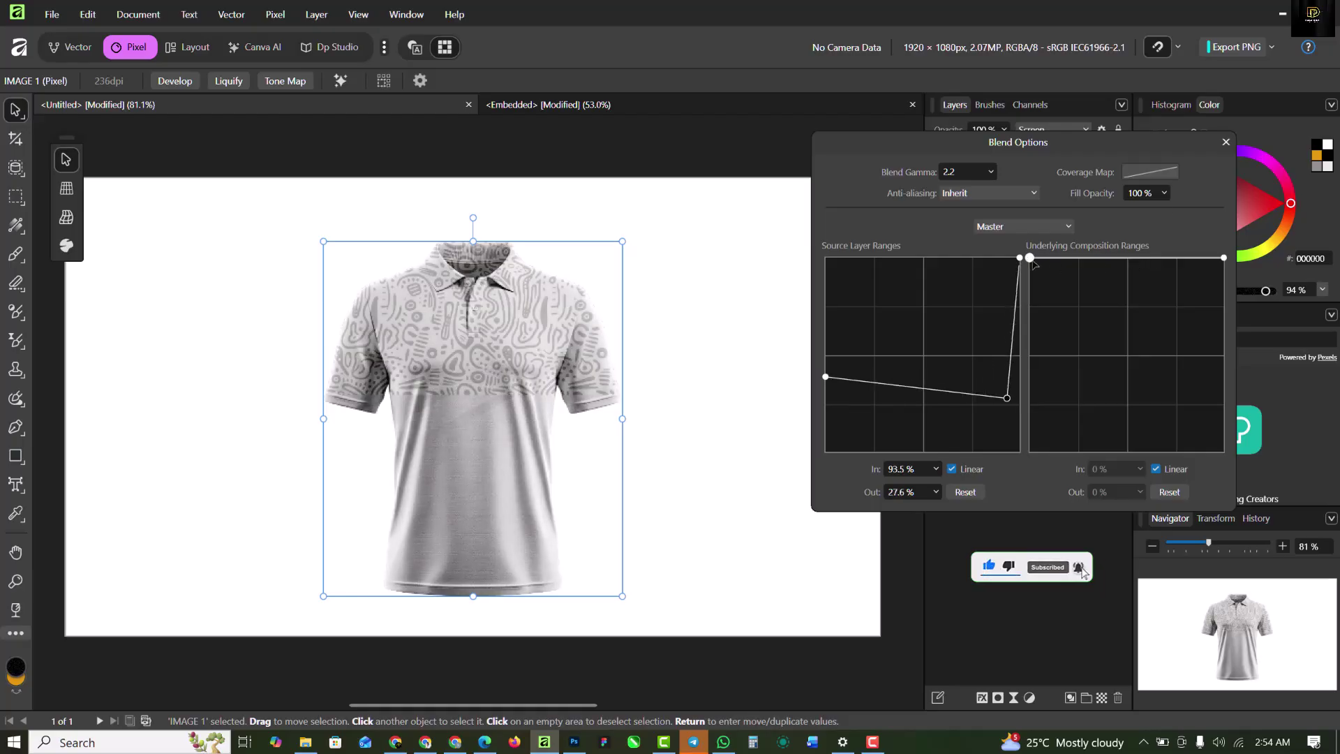
pyautogui.moveTo(1030, 258); pyautogui.dragTo(1144, 361)
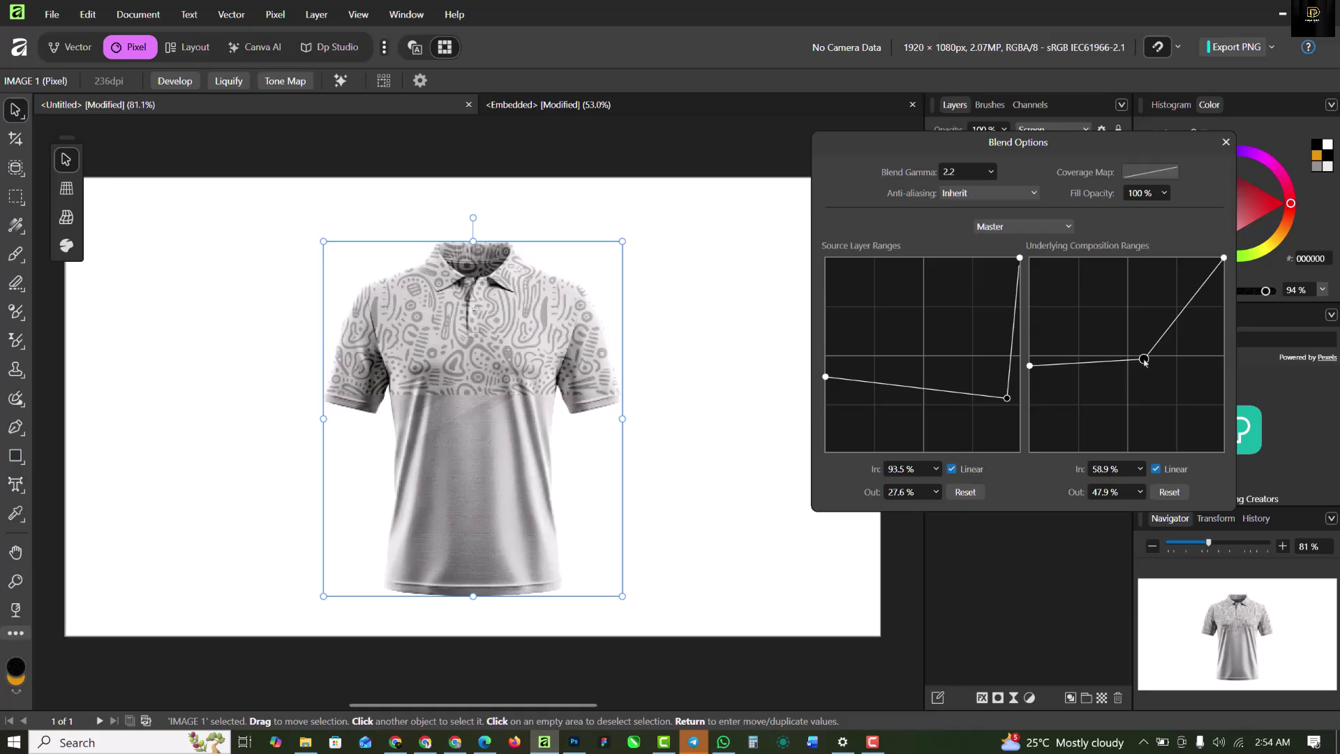
pyautogui.click(1225, 141)
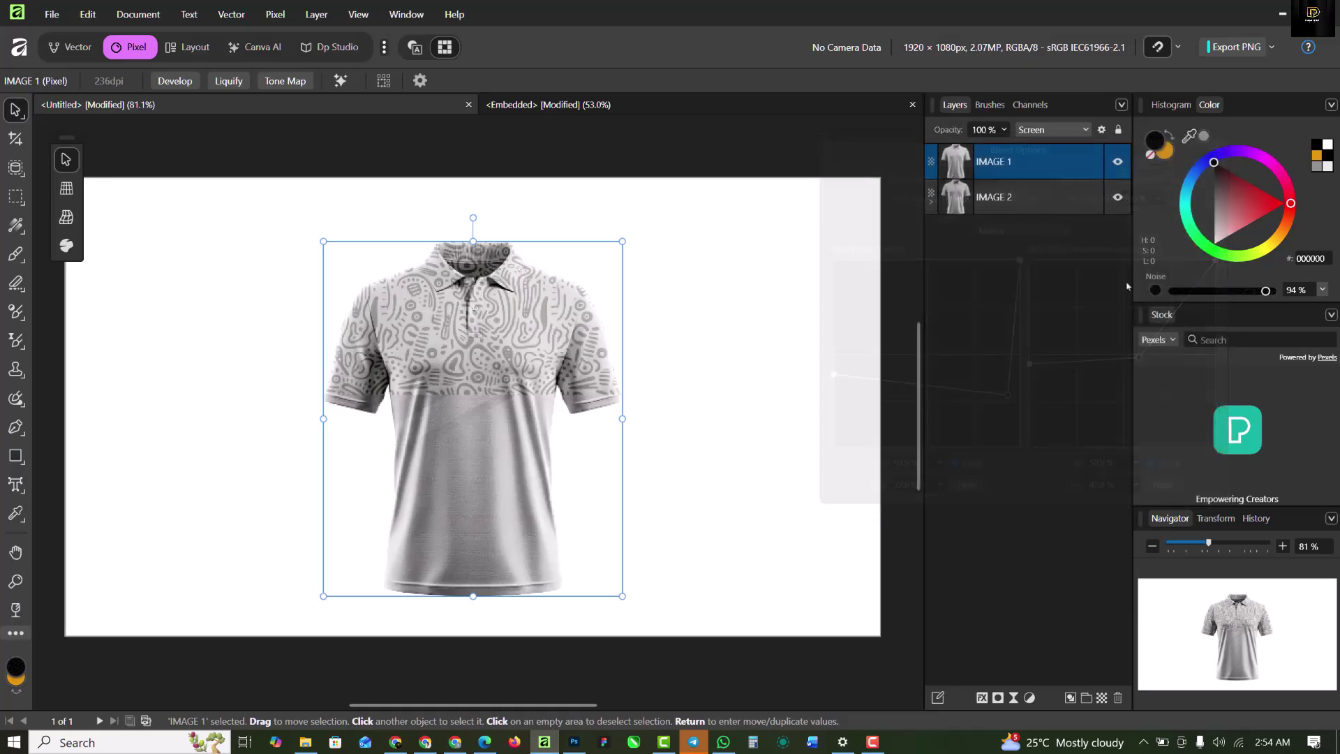
# Step: Toggle IMAGE 1's visibility to compare, then reselect IMAGE 2 and IMAGE 1 in Layers
pyautogui.click(1119, 163)
pyautogui.click(1118, 163)
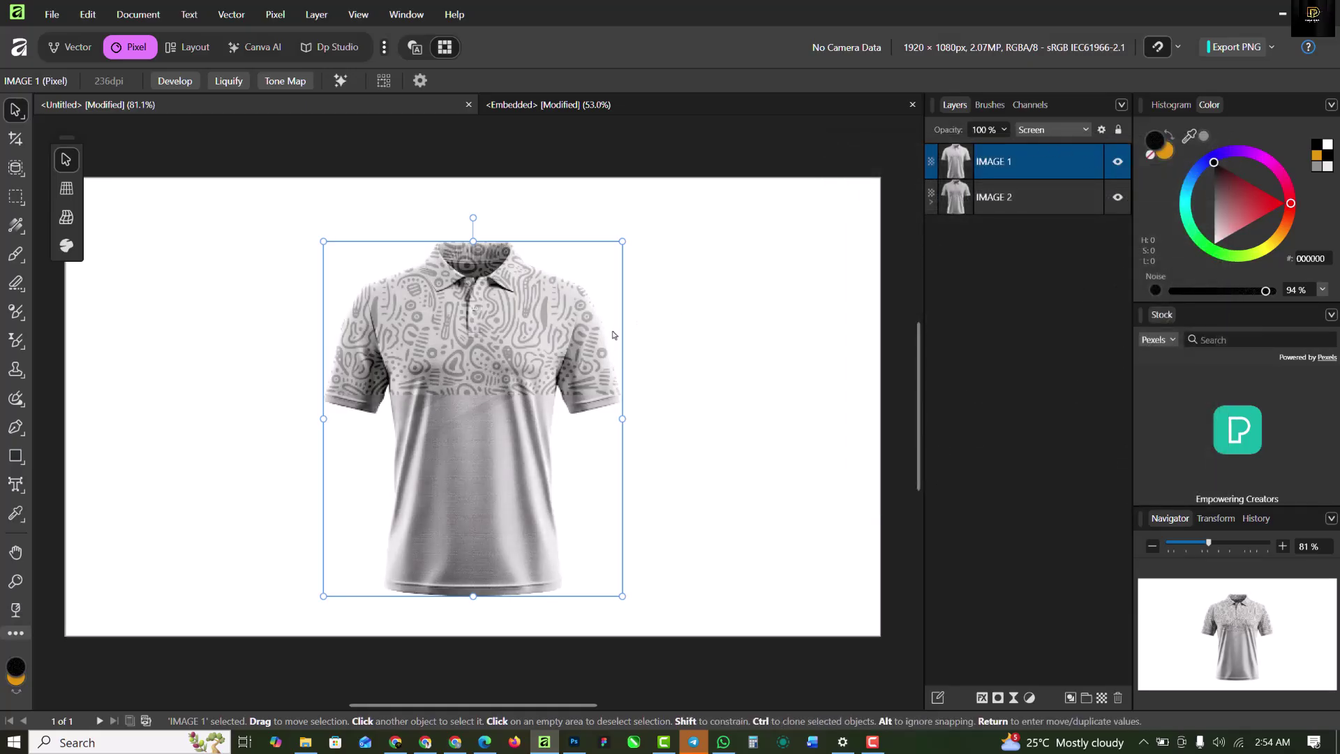
pyautogui.click(799, 262)
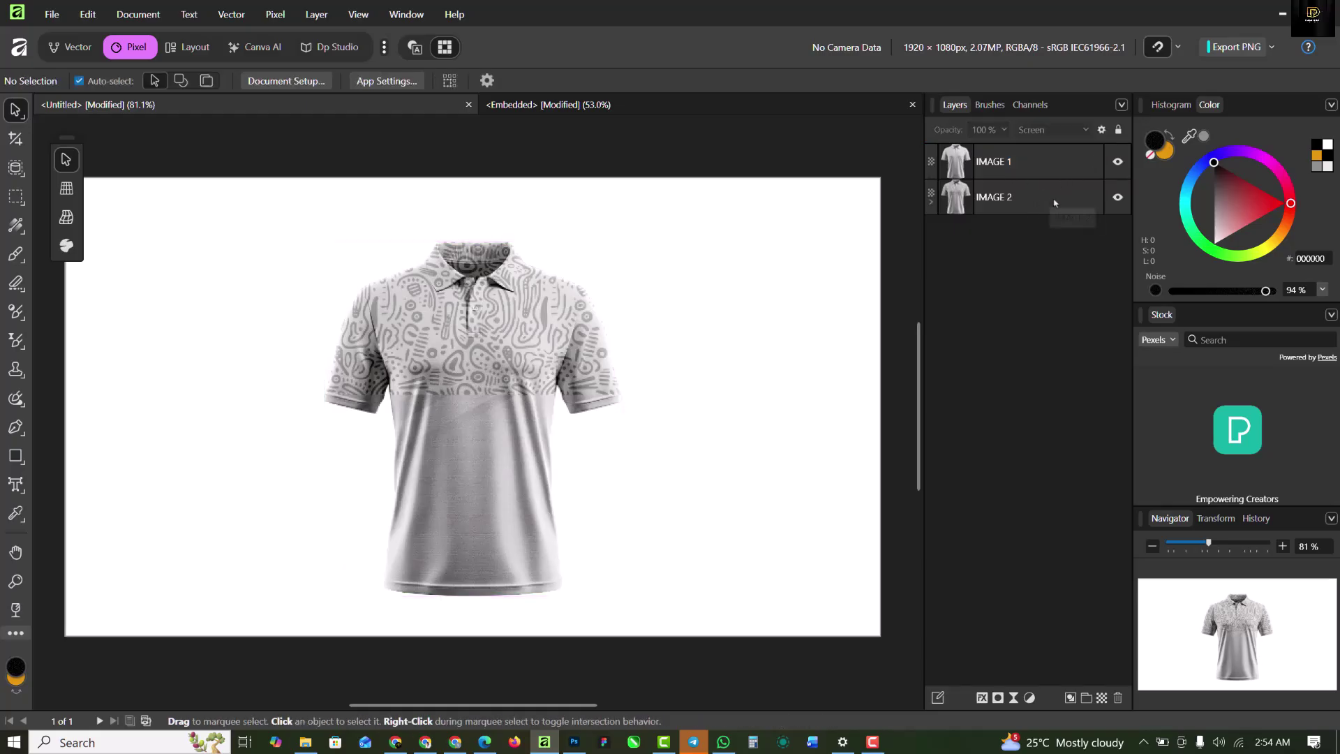
pyautogui.click(1032, 204)
pyautogui.click(1037, 278)
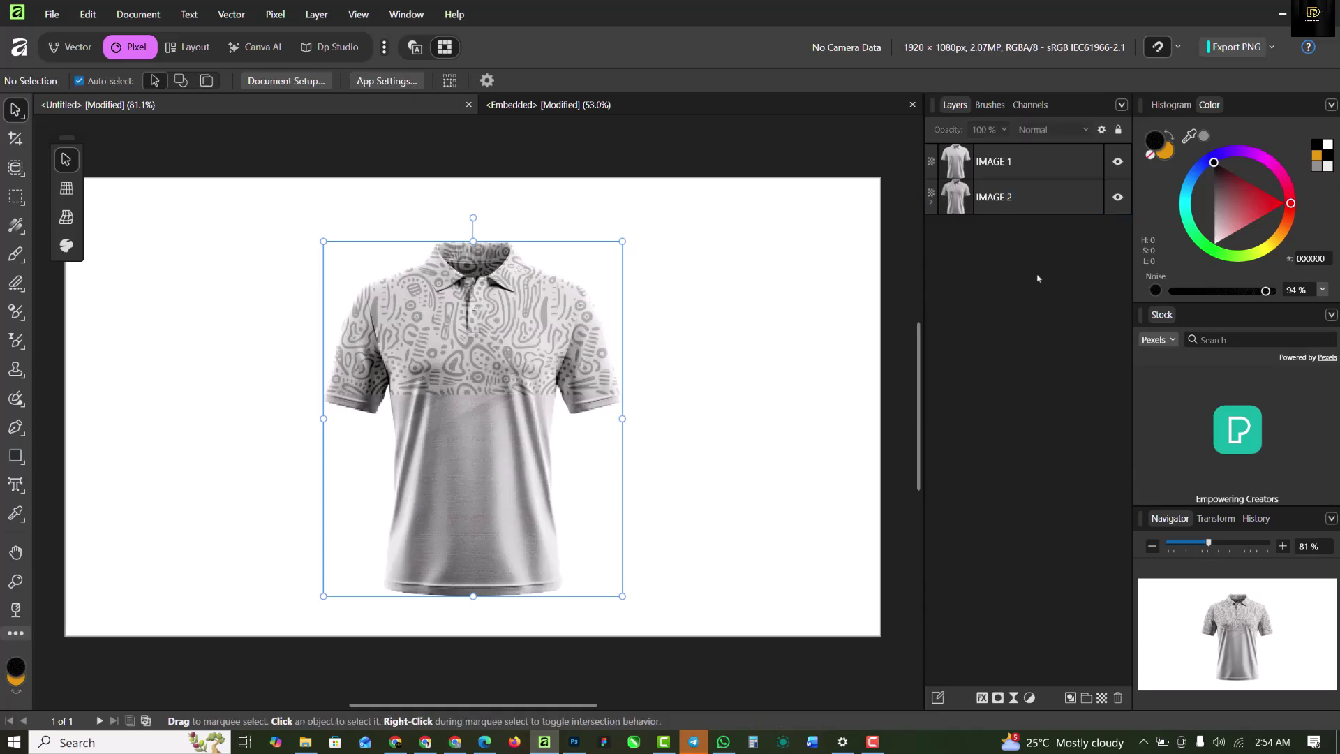
pyautogui.click(1060, 202)
pyautogui.click(1088, 166)
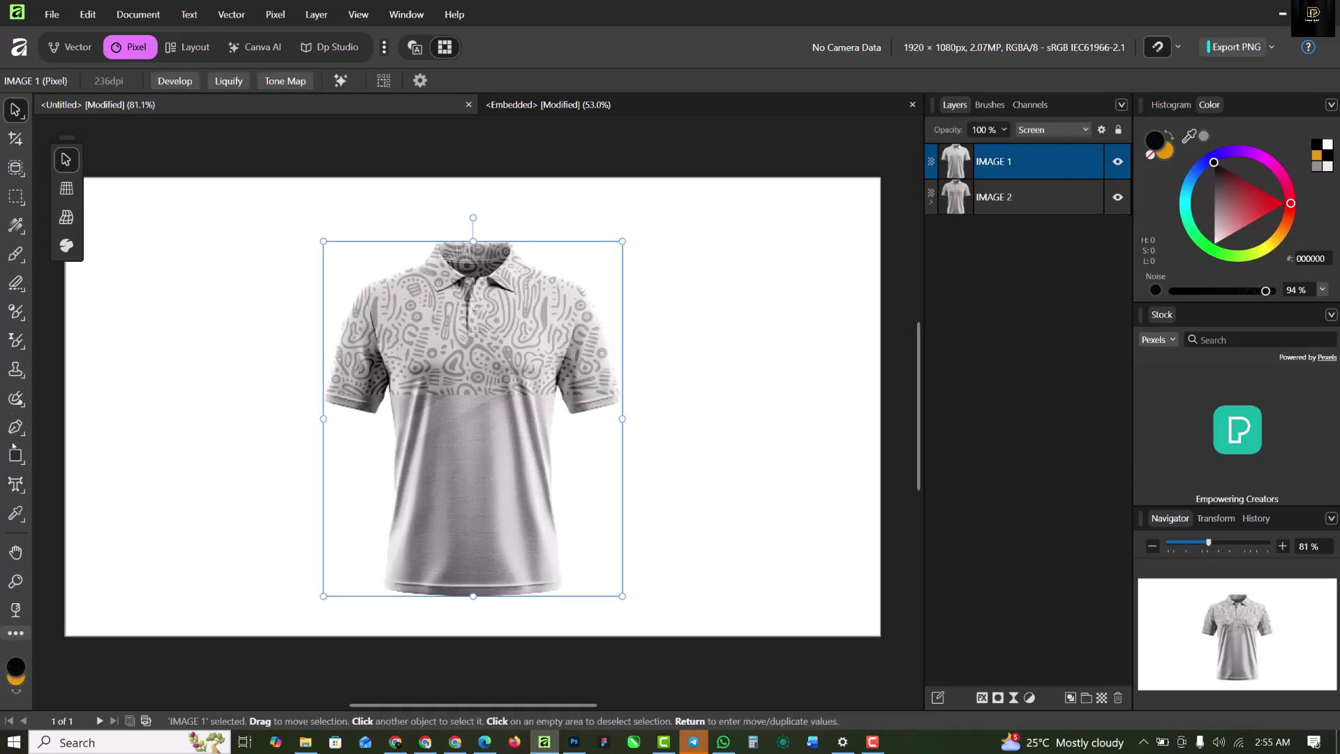
# Step: Draw a rectangle covering the whole canvas with the Rectangle Tool
pyautogui.press('m')
pyautogui.scroll(-1, 426, 213)
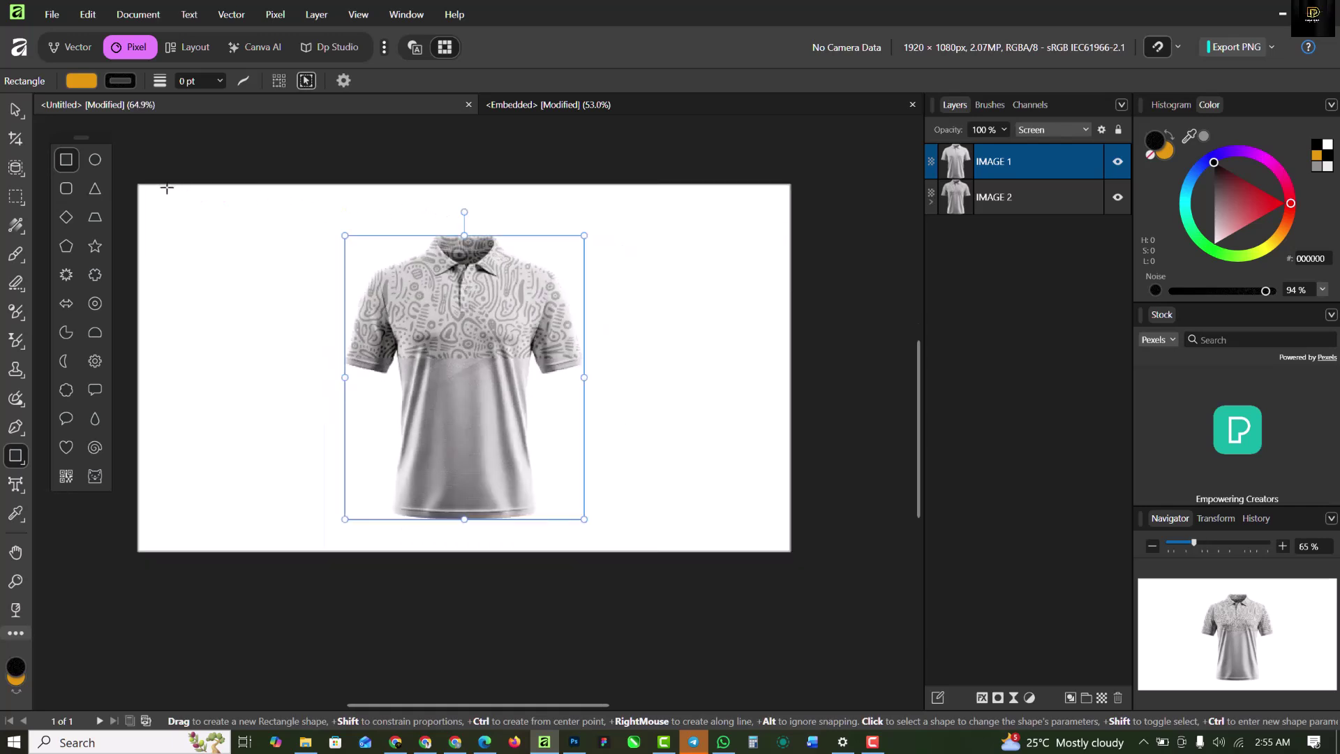
pyautogui.moveTo(124, 172); pyautogui.dragTo(803, 562)
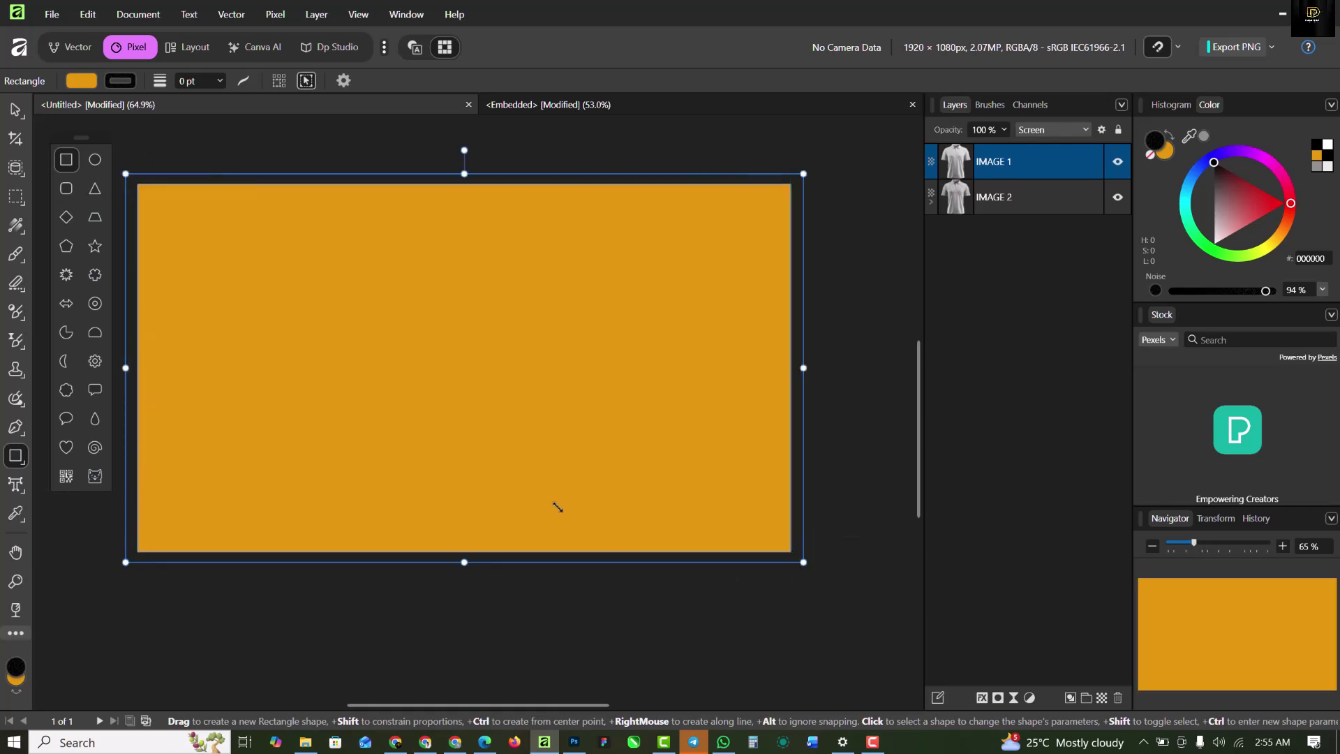
# Step: Fill the rectangle with orange E49800, move it beneath both shirt layers, and add an empty Pixel layer
pyautogui.click(17, 683)
pyautogui.doubleClick(16, 677)
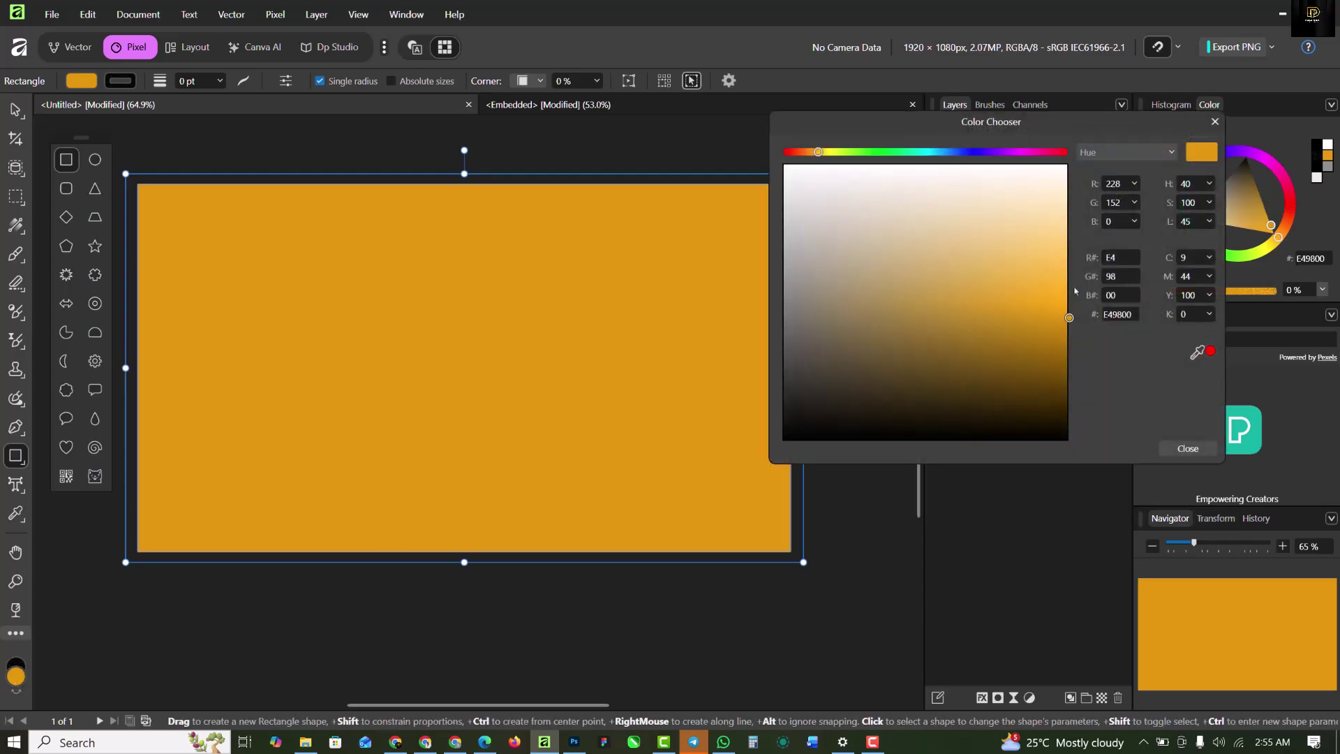
pyautogui.click(1131, 315)
pyautogui.click(1215, 122)
pyautogui.moveTo(1061, 166); pyautogui.dragTo(1057, 289)
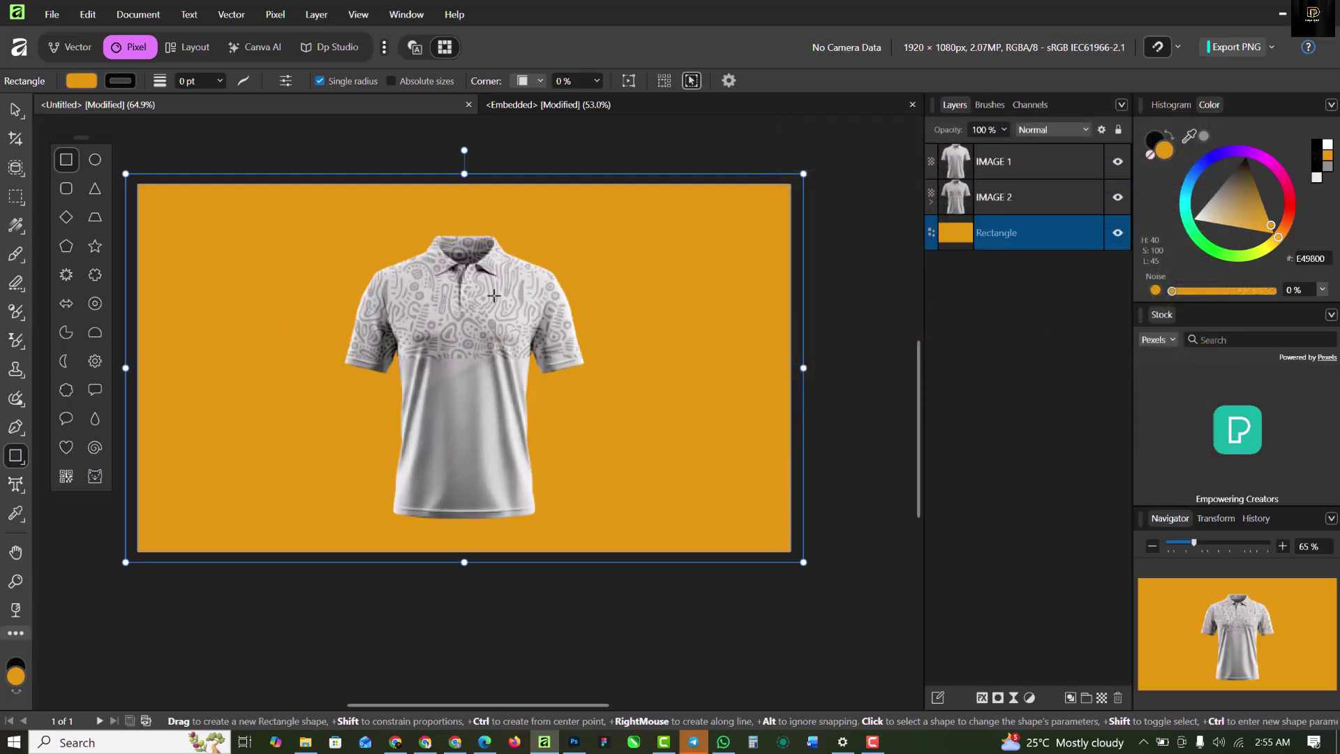
pyautogui.click(1102, 697)
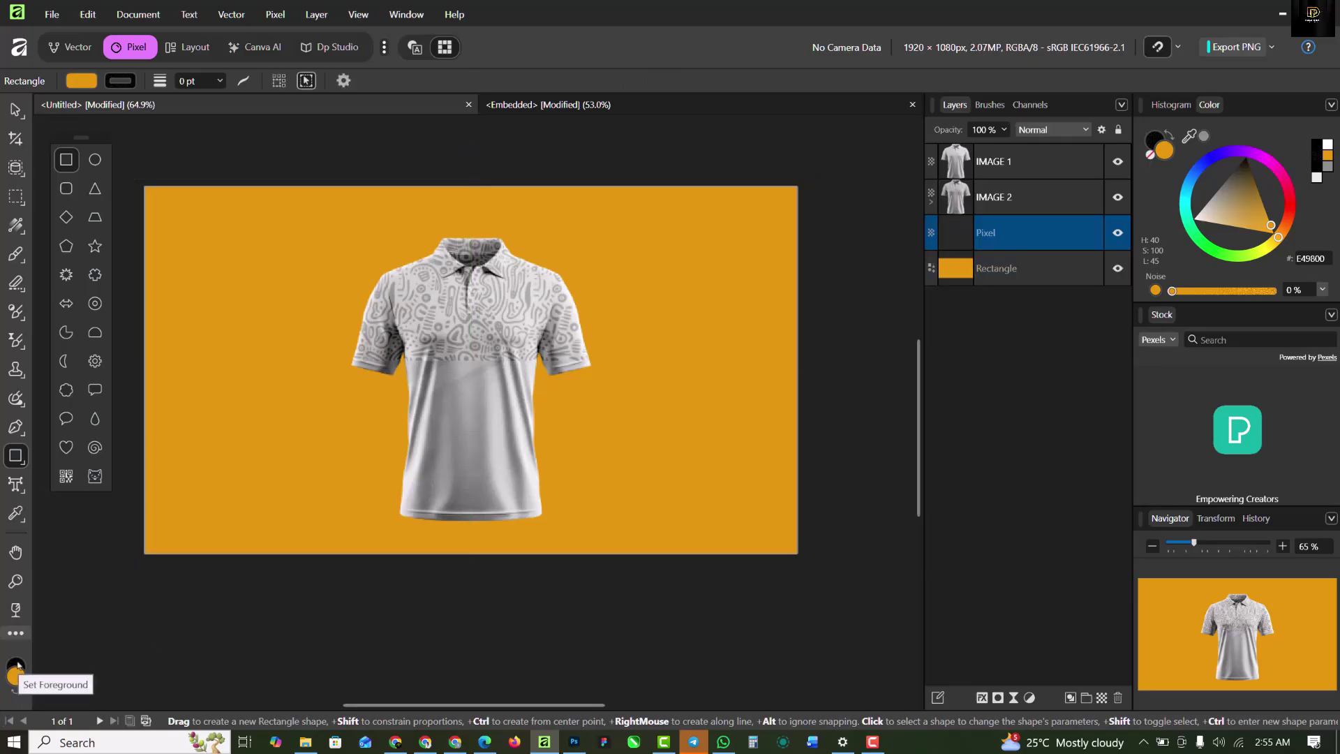
# Step: Set the painting colour to white
pyautogui.click(16, 689)
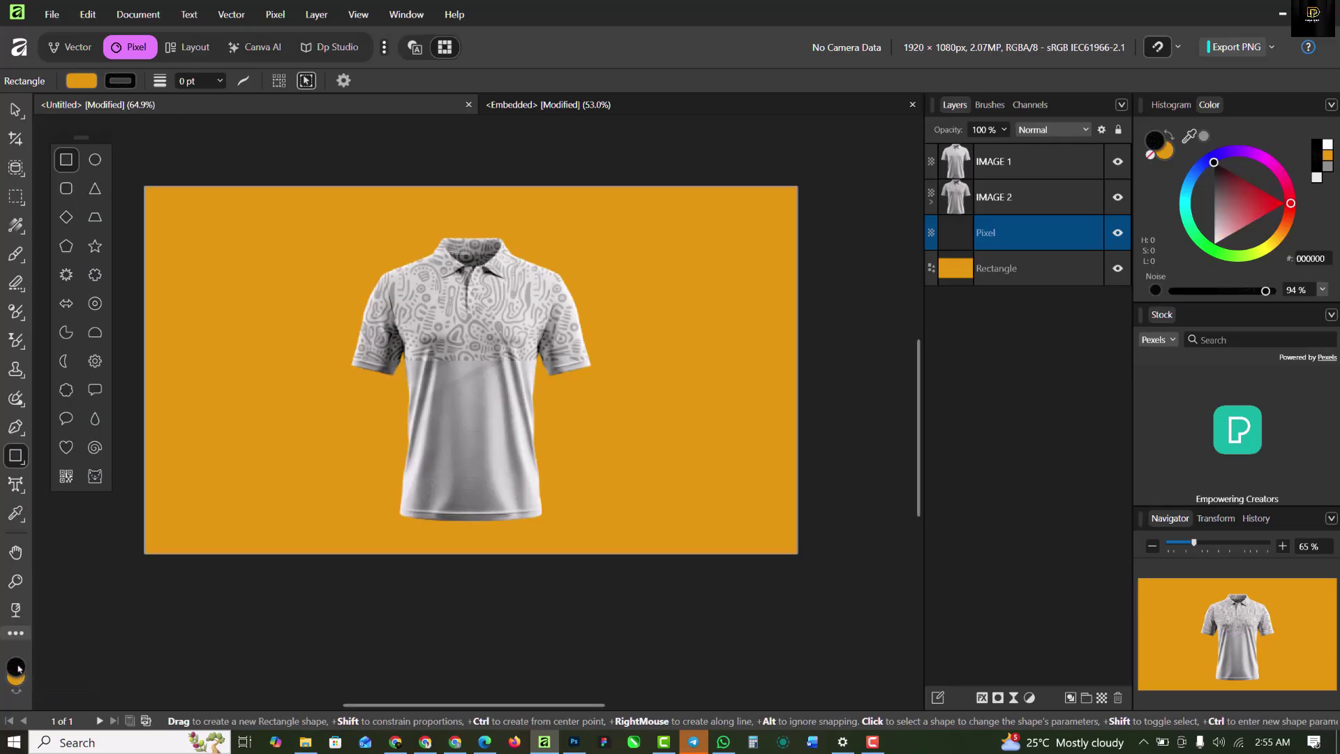
pyautogui.click(19, 668)
pyautogui.click(783, 165)
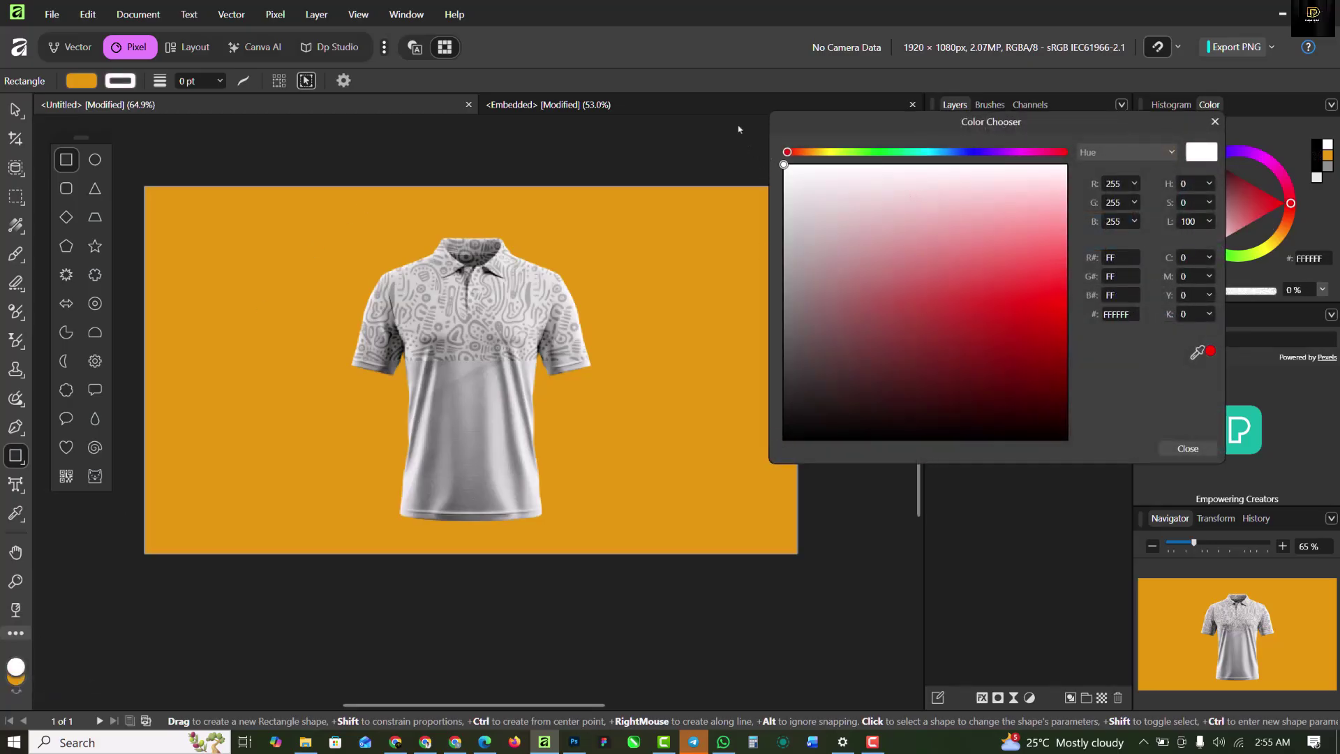
pyautogui.click(1214, 123)
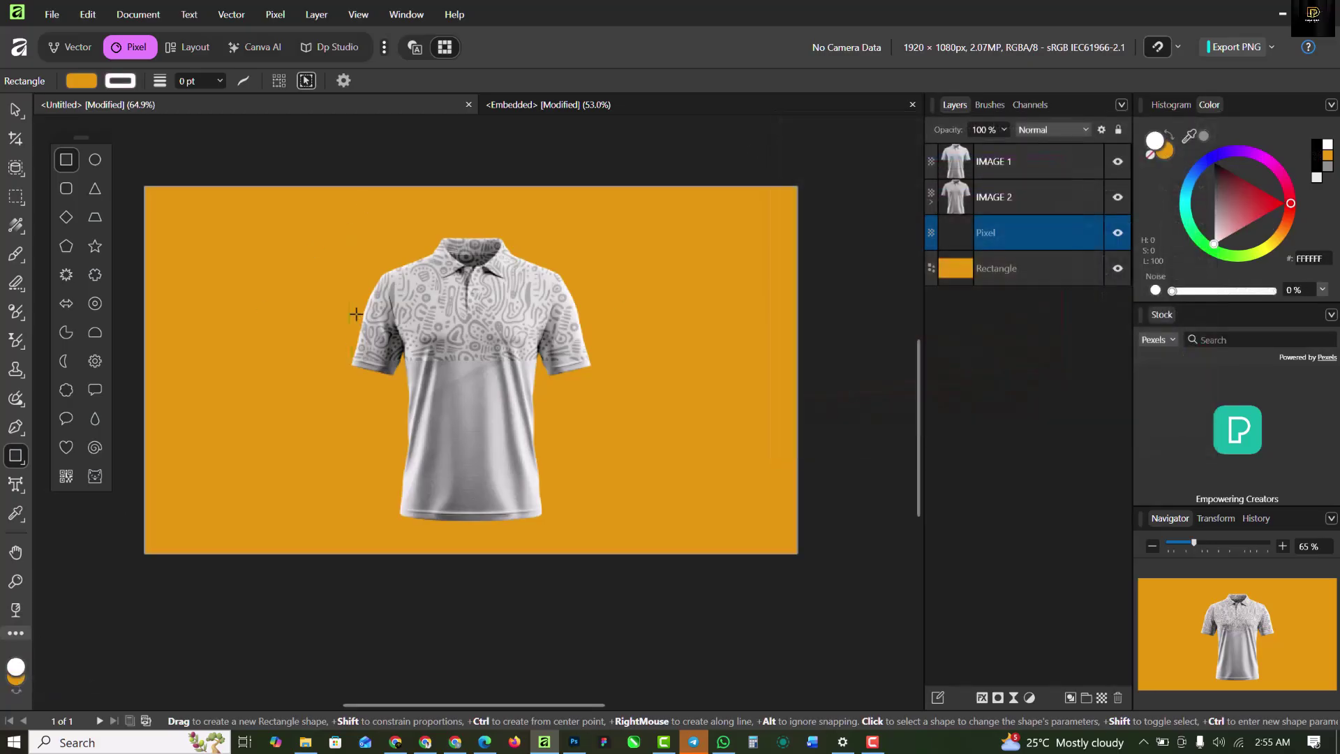
# Step: With an enlarged Paint Brush, paint a soft white glow around the shirt from collar to hem
pyautogui.click(15, 312)
pyautogui.click(16, 254)
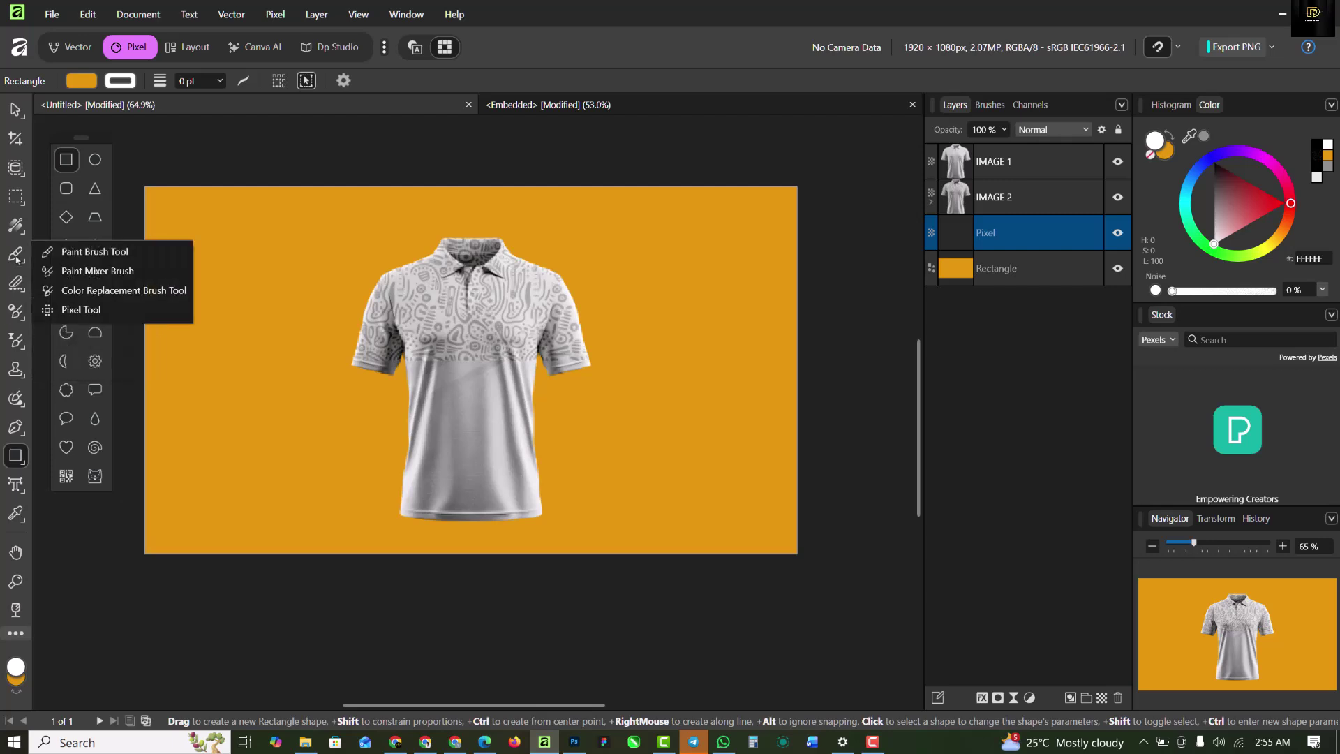
pyautogui.click(98, 249)
pyautogui.moveTo(363, 224)
pyautogui.mouseDown()
pyautogui.moveTo(419, 284)
pyautogui.moveTo(460, 300)
pyautogui.moveTo(458, 279)
pyautogui.moveTo(462, 340)
pyautogui.moveTo(460, 295)
pyautogui.mouseUp()
pyautogui.hotkey('ctrl', 'z')
pyautogui.press(']')
pyautogui.press(']')
pyautogui.press(']')
pyautogui.press(']')
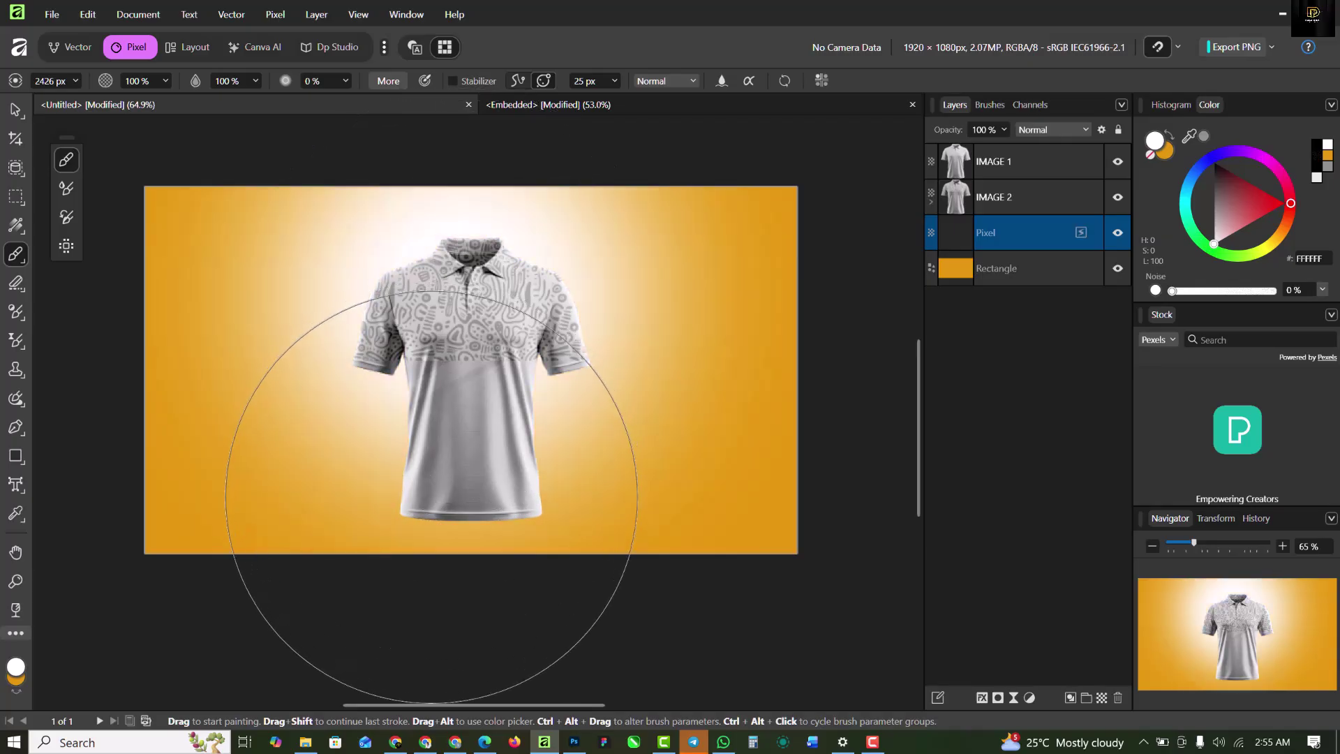
pyautogui.moveTo(426, 558); pyautogui.dragTo(432, 642)
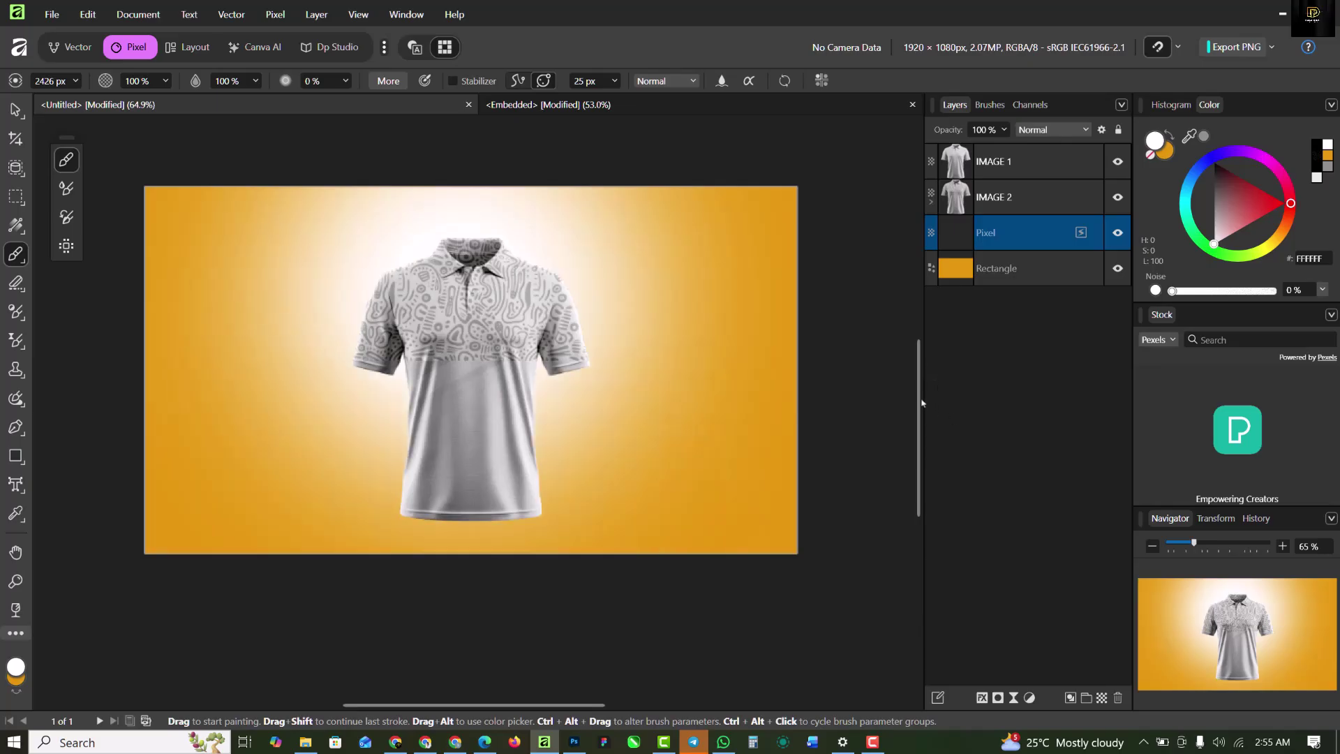
# Step: Select IMAGE 1 and IMAGE 2 and shrink both shirt images slightly
pyautogui.press('v')
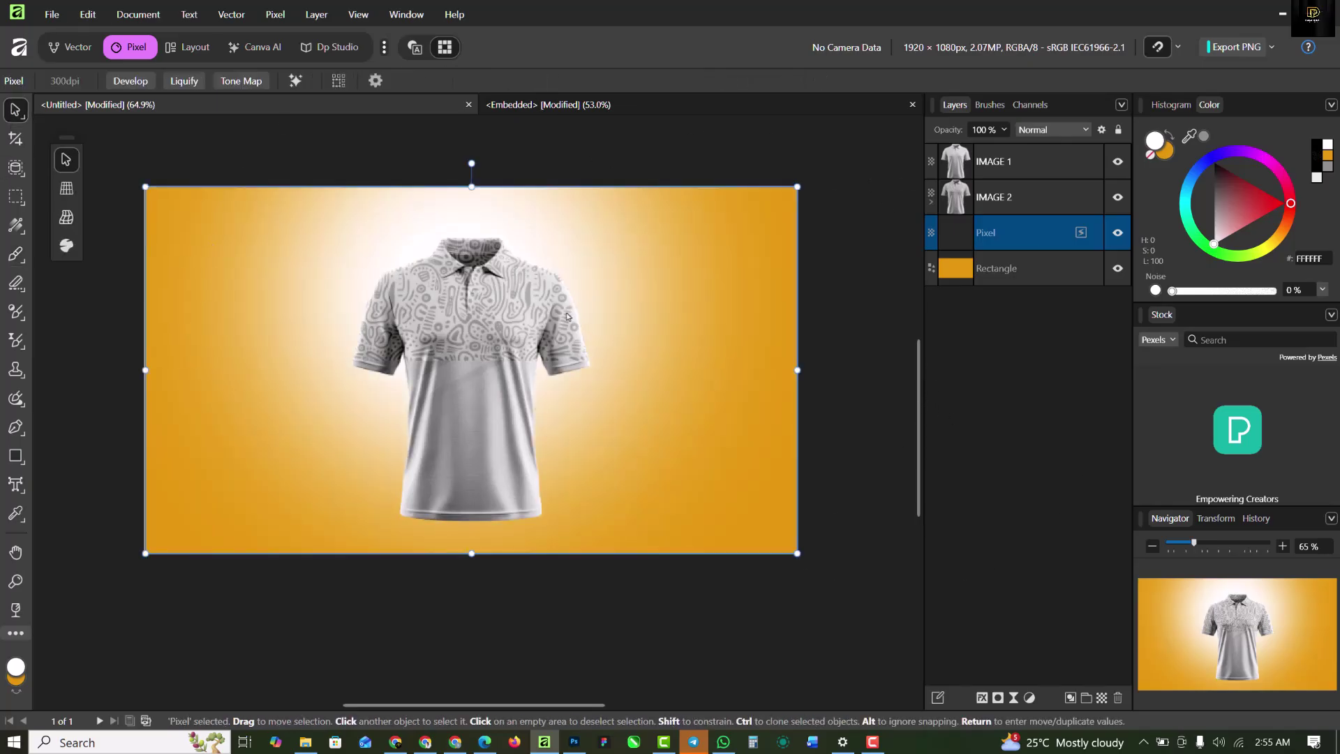
pyautogui.scroll(1, 567, 316)
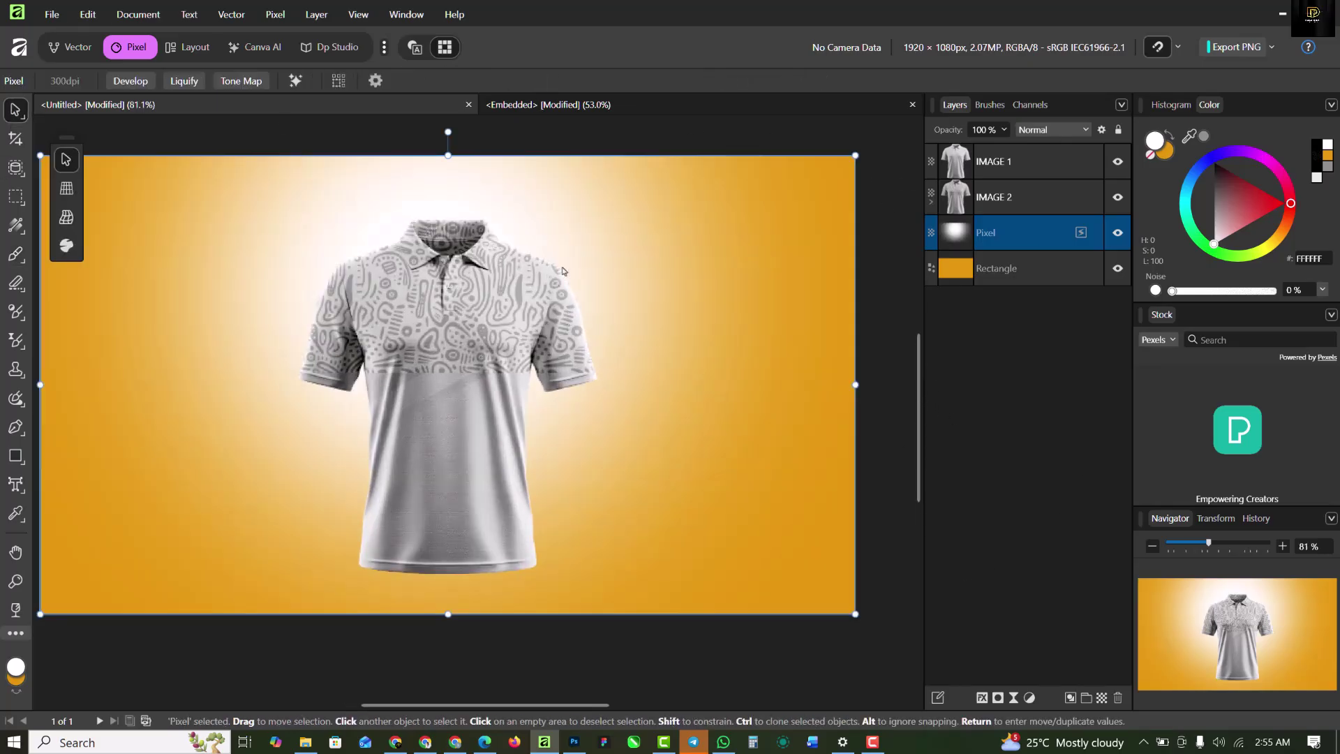
pyautogui.click(1029, 164)
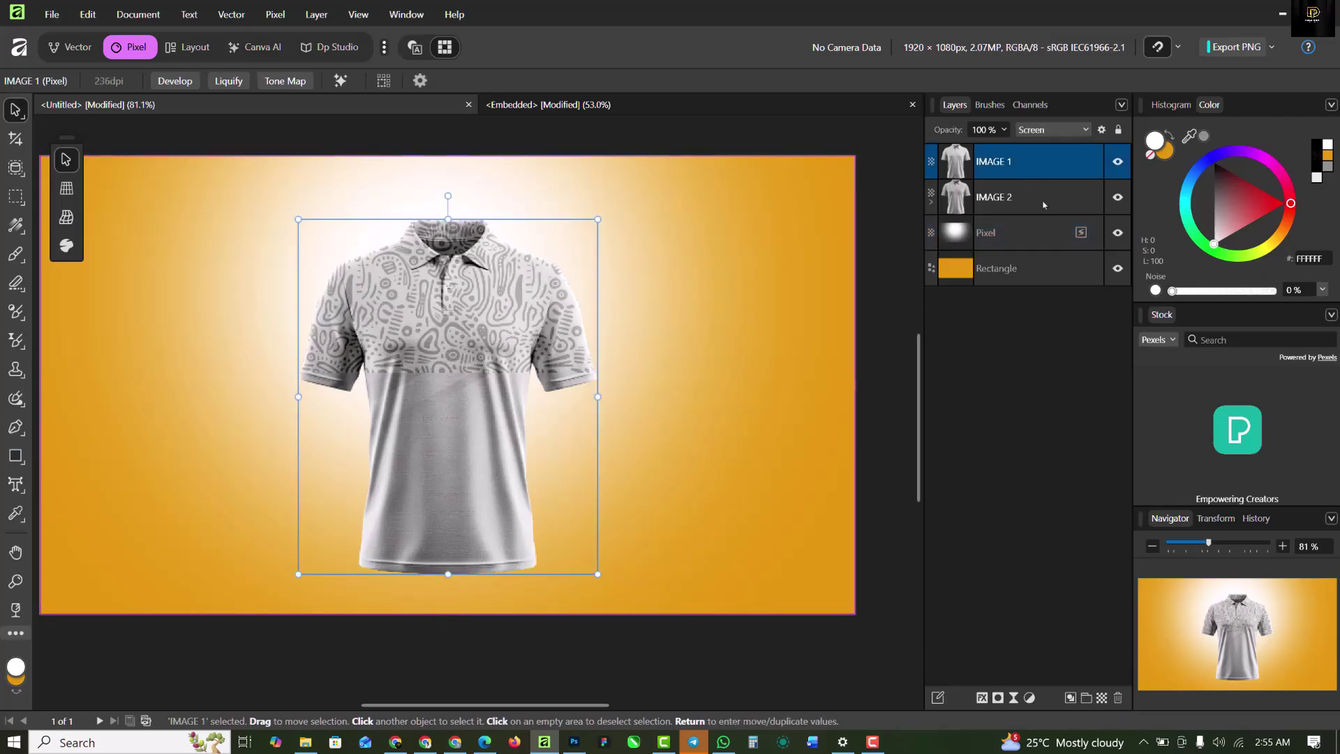
pyautogui.keyDown('shift'); pyautogui.click(1044, 203); pyautogui.keyUp('shift')
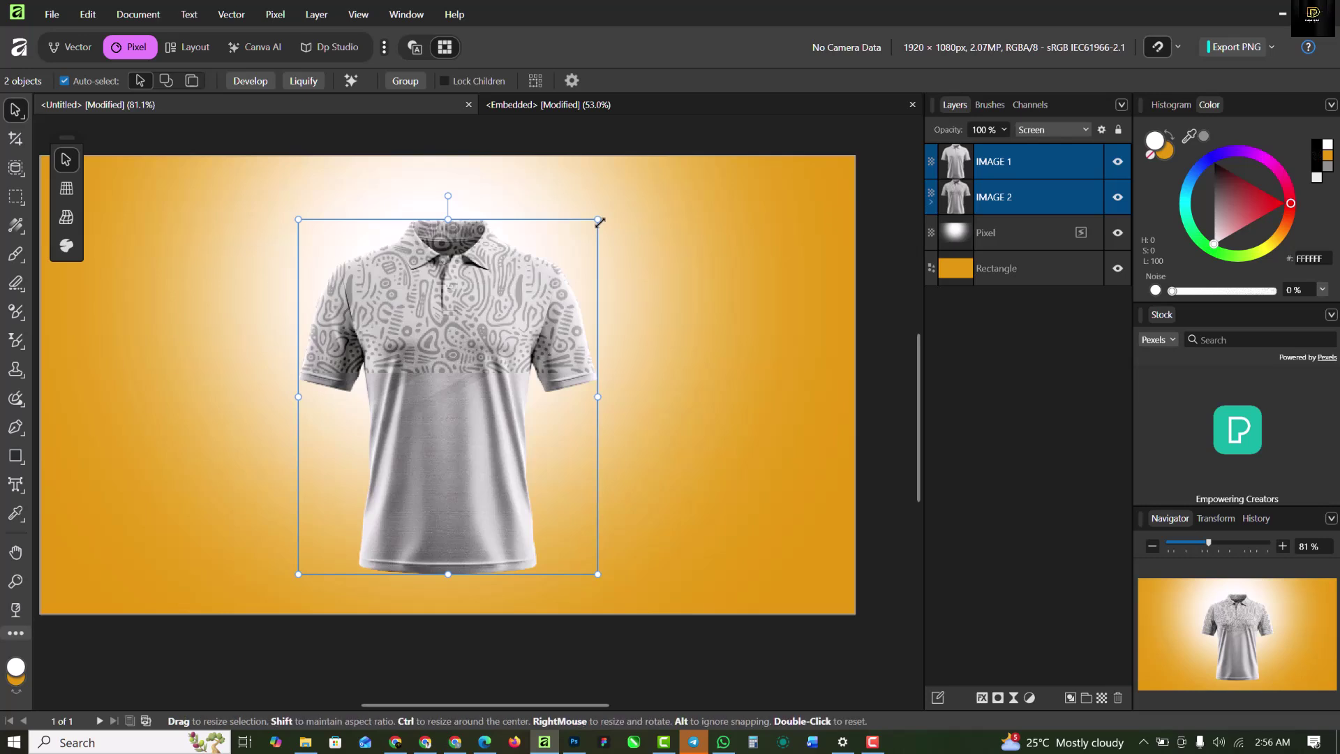
pyautogui.moveTo(598, 220); pyautogui.dragTo(588, 236)
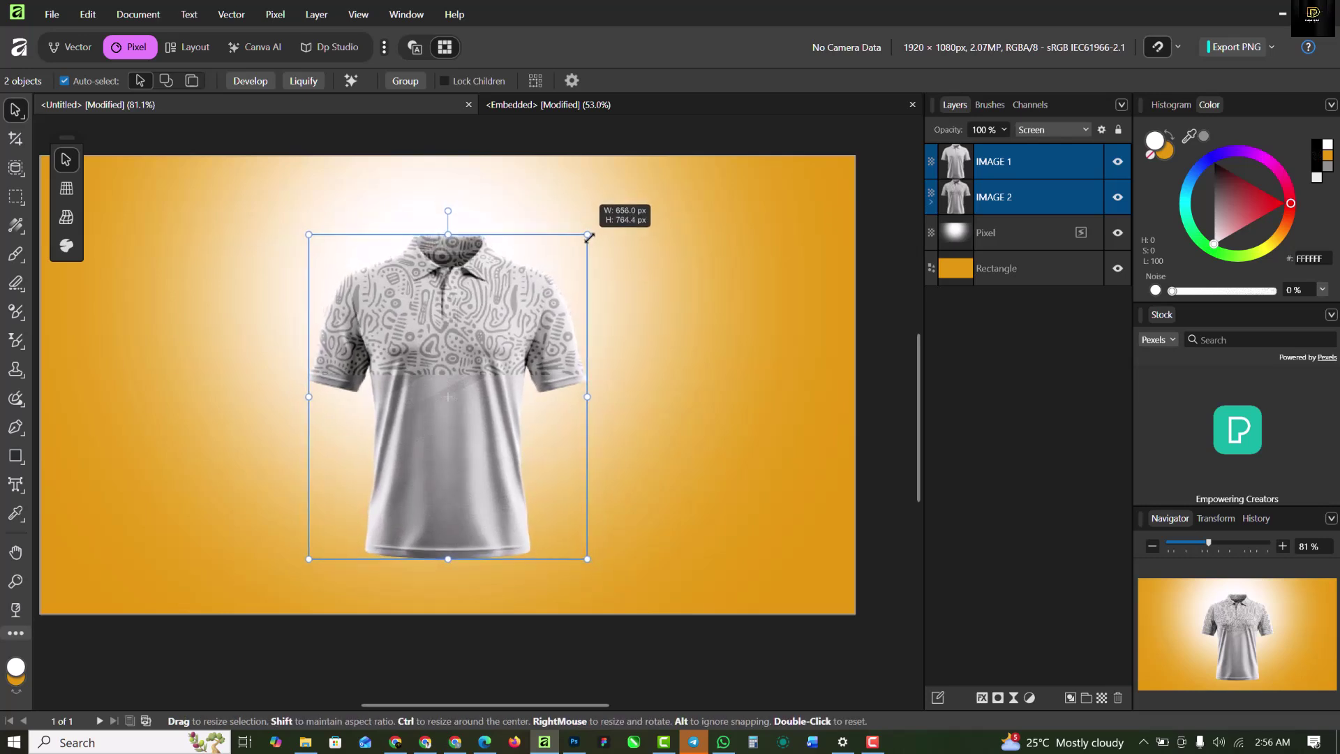
# Step: Add a new empty Pixel layer above the white glow layer
pyautogui.click(663, 274)
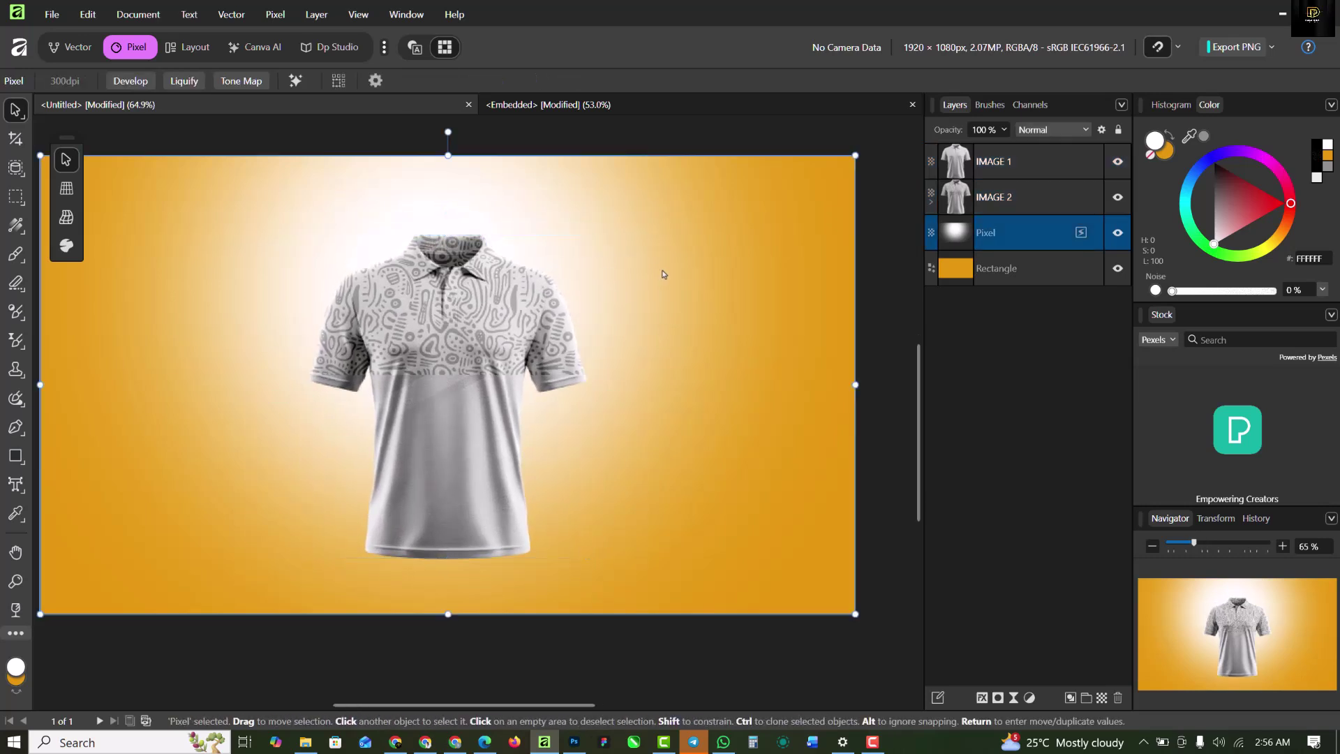
pyautogui.scroll(1, 497, 479)
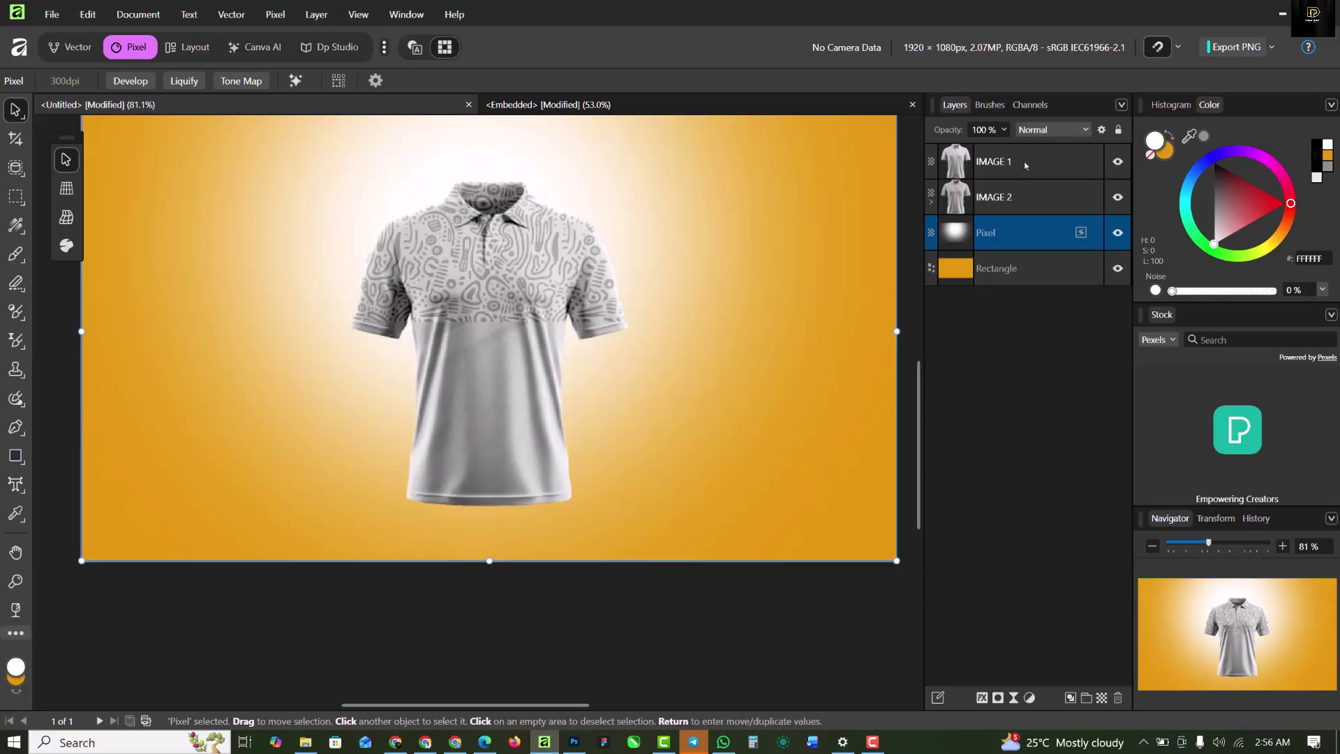
pyautogui.doubleClick(1034, 237)
pyautogui.press('Escape')
pyautogui.click(1101, 697)
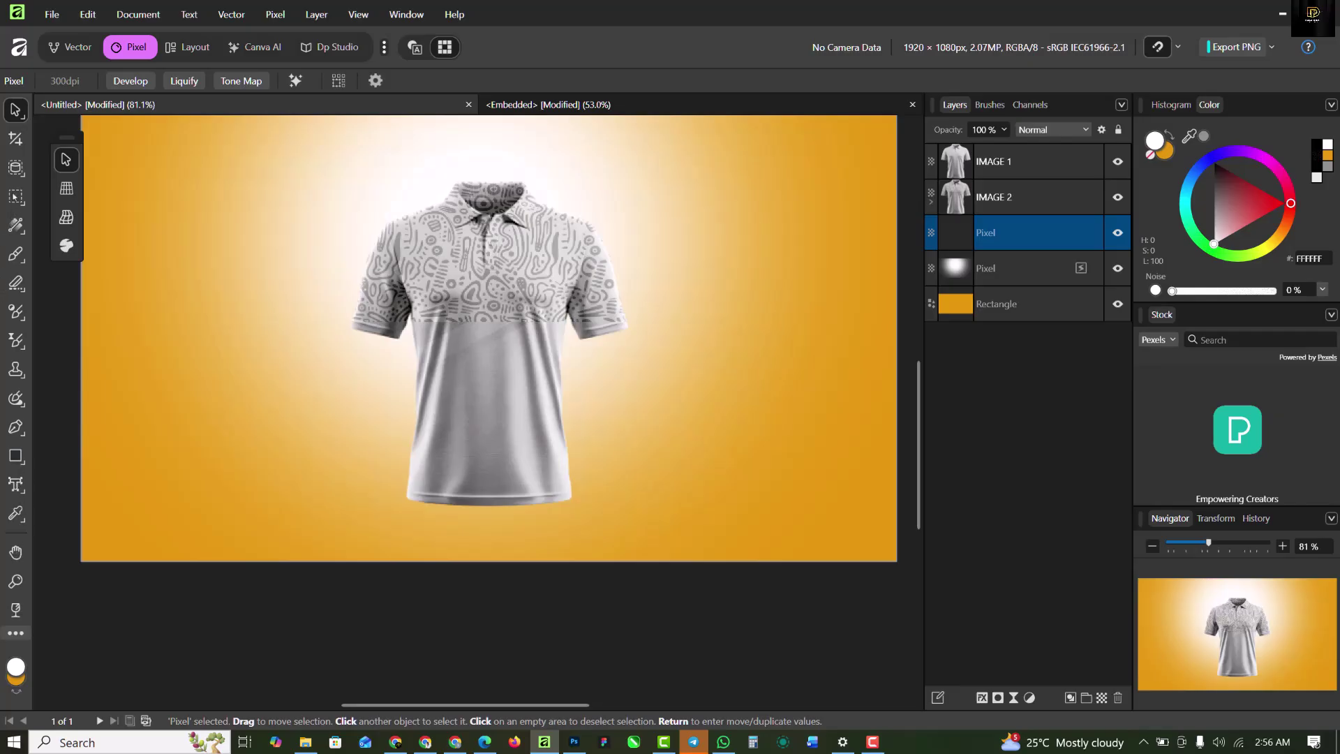
# Step: Set the Paint Brush width to about 251 px
pyautogui.click(14, 255)
pyautogui.moveTo(355, 573)
pyautogui.mouseDown()
pyautogui.moveTo(479, 425)
pyautogui.moveTo(477, 349)
pyautogui.mouseUp()
pyautogui.hotkey('ctrl', 'z')
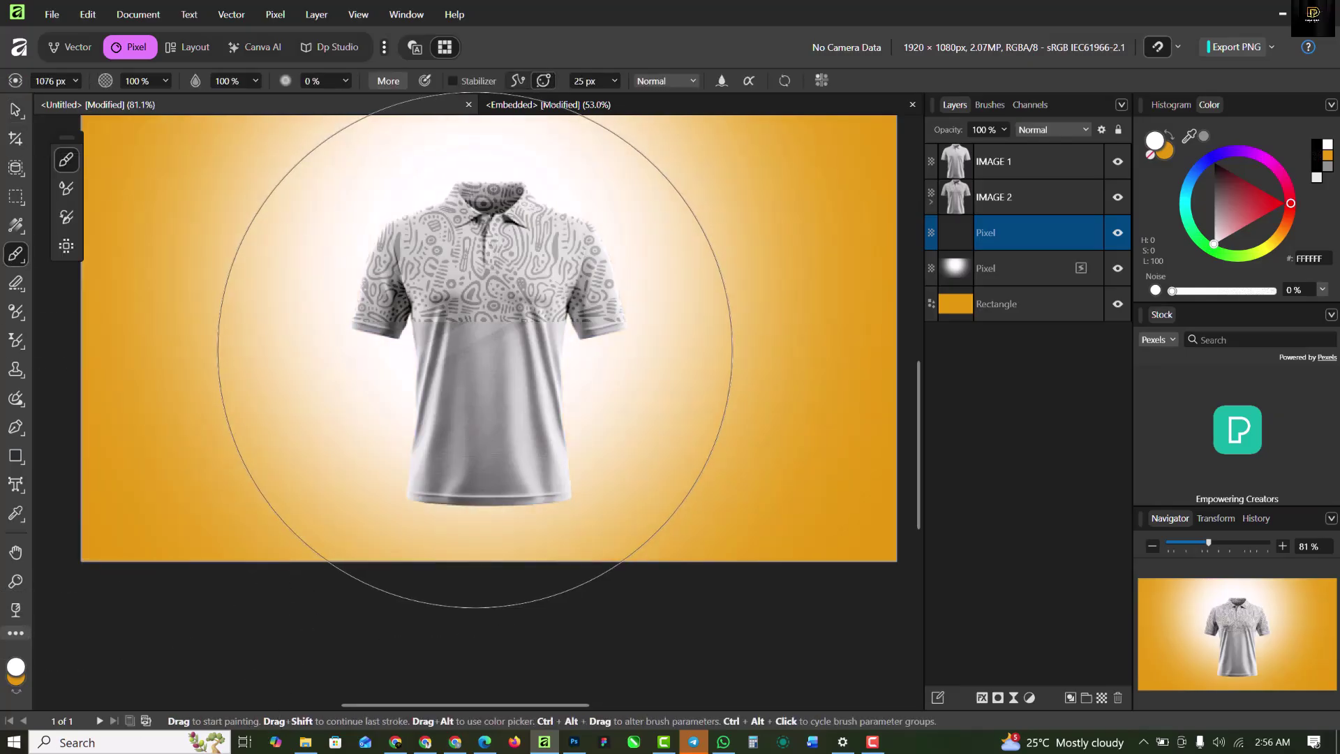
pyautogui.hotkey('ctrl', 'z')
pyautogui.click(74, 81)
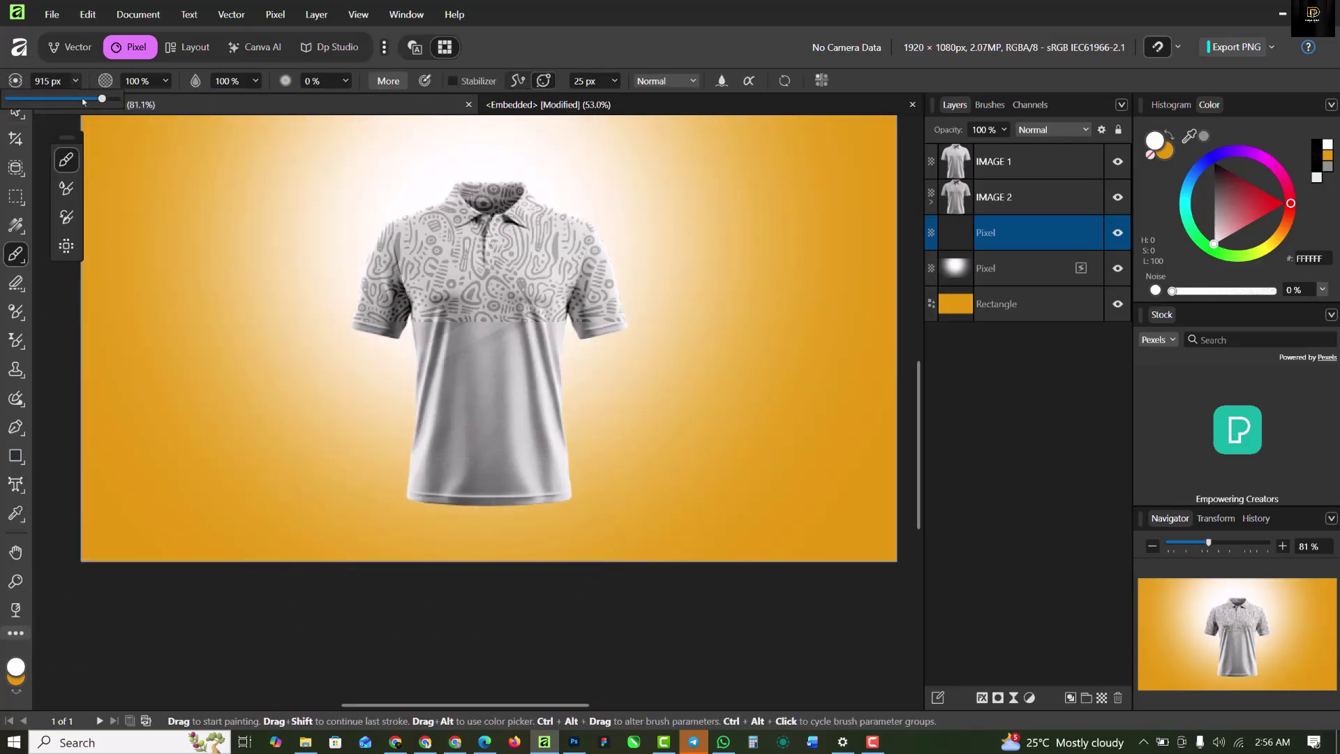
pyautogui.moveTo(82, 99); pyautogui.dragTo(84, 99)
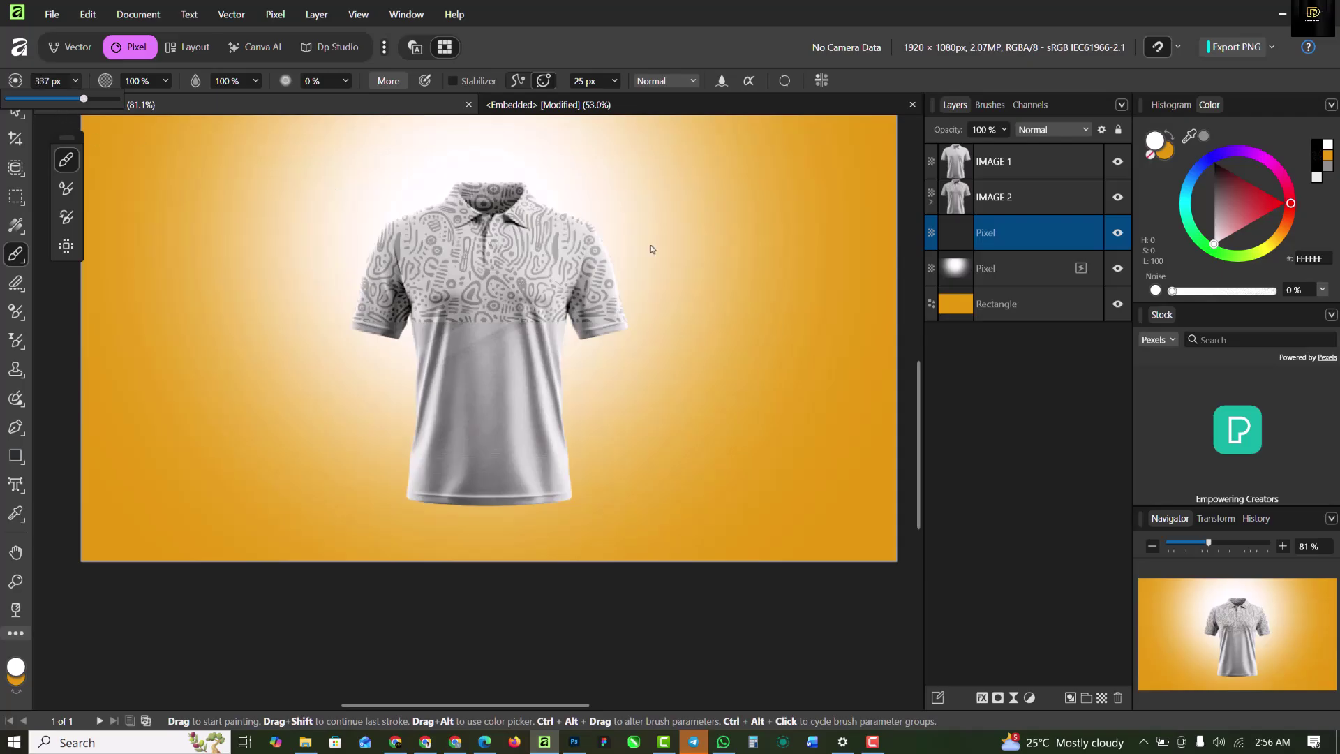
# Step: Switch the colour to black and paint a dark shadow below the shirt hem
pyautogui.doubleClick(1054, 240)
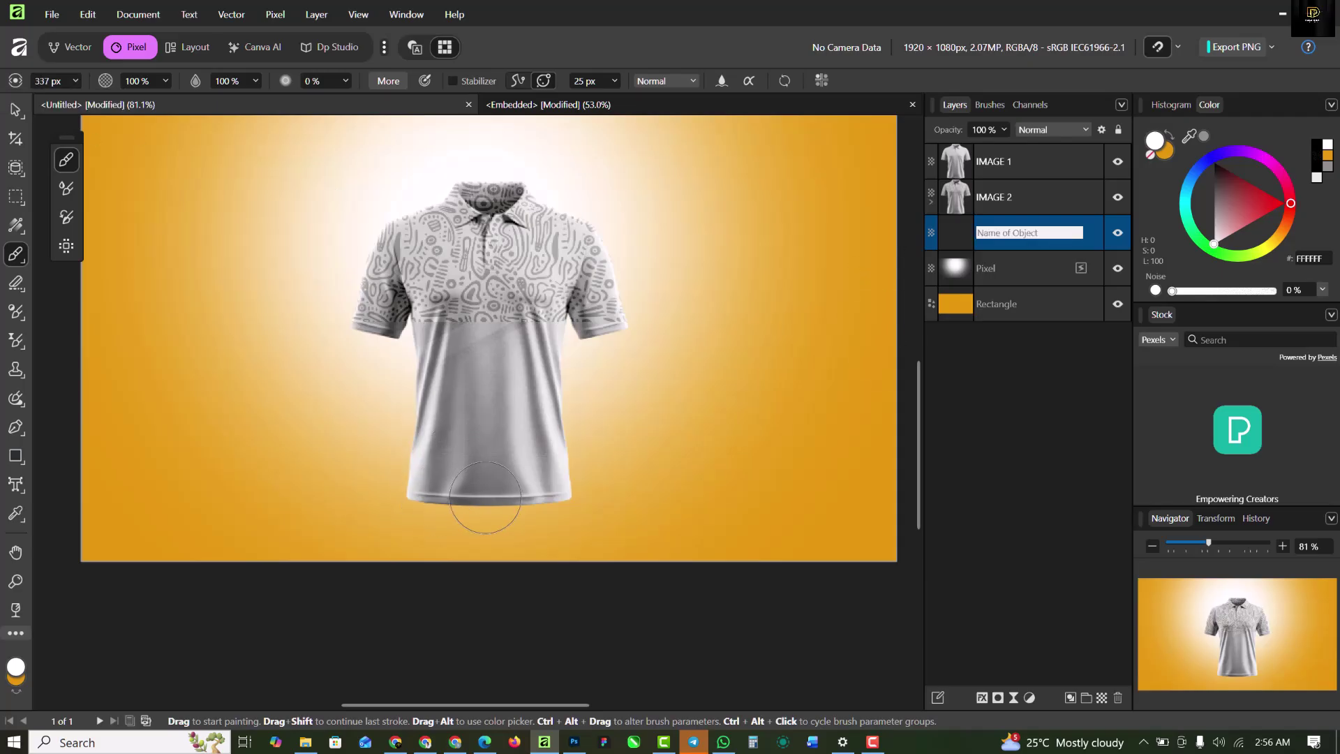
pyautogui.click(15, 667)
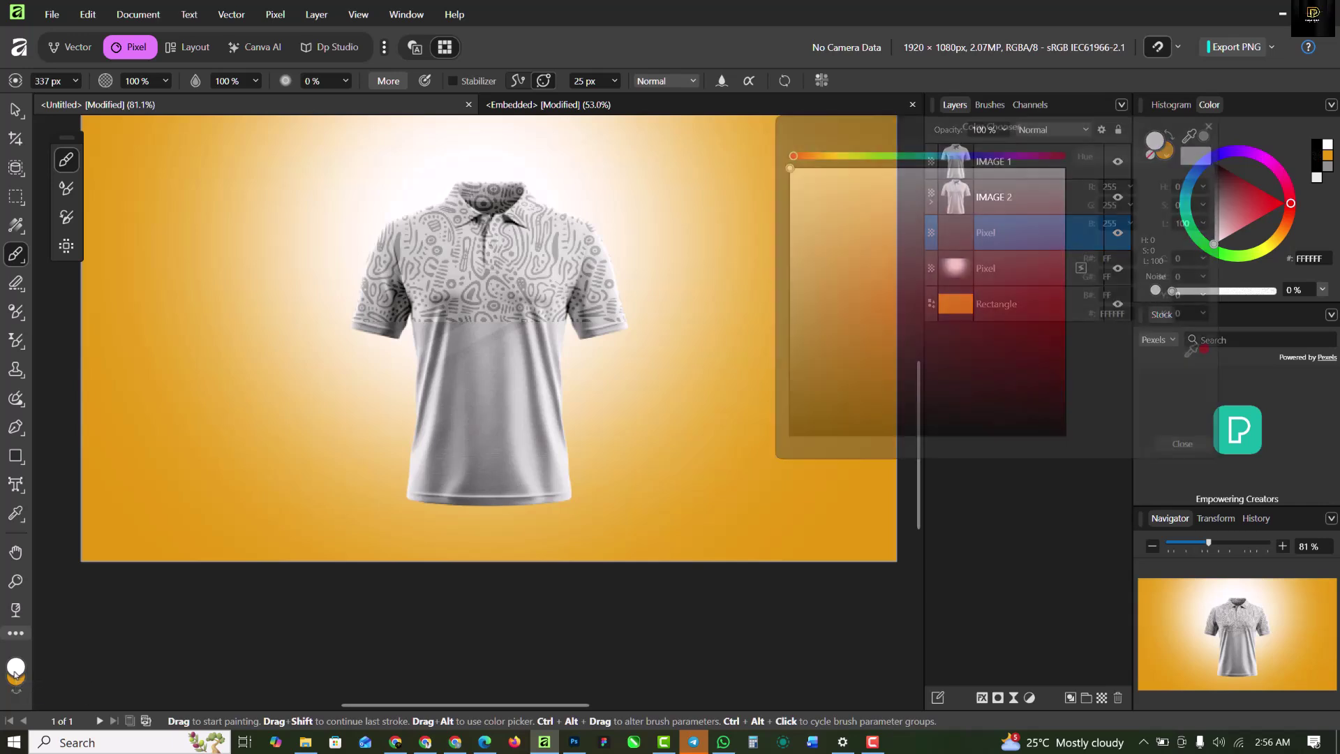
pyautogui.click(816, 440)
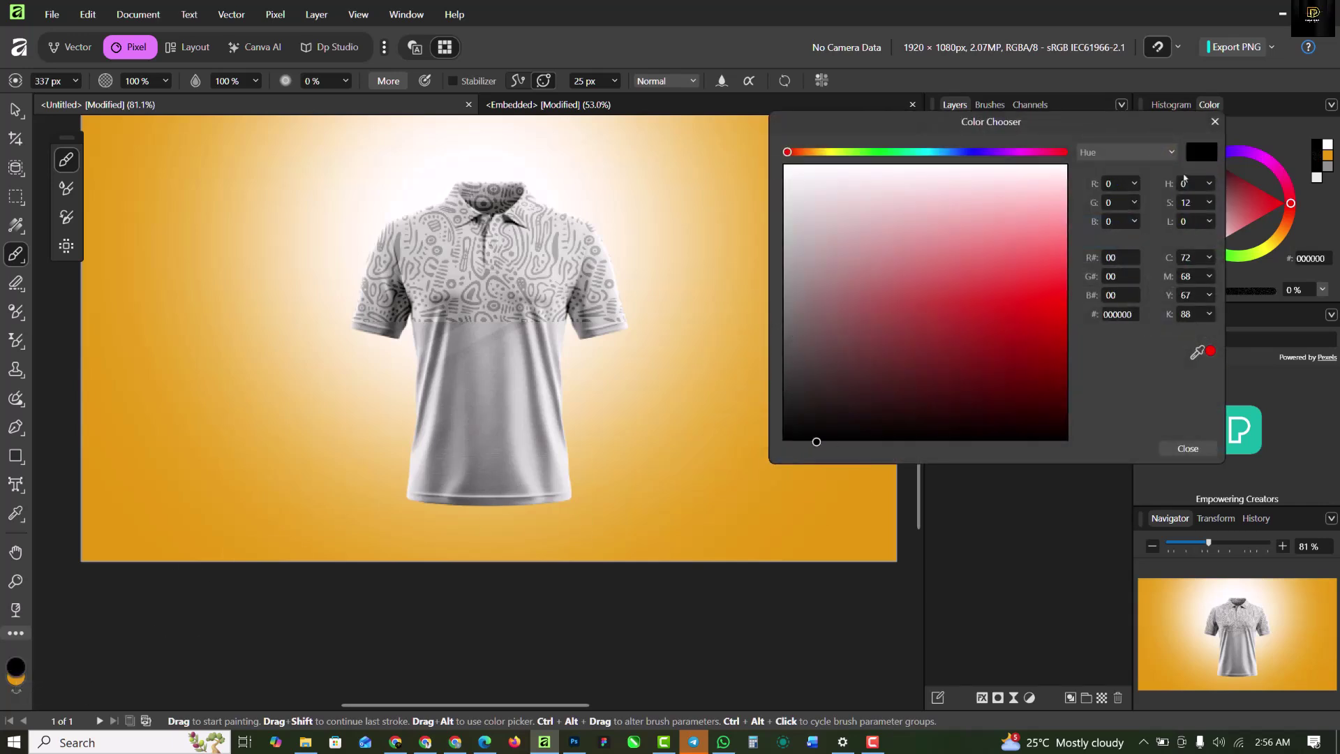
pyautogui.click(1214, 122)
pyautogui.moveTo(508, 514)
pyautogui.mouseDown()
pyautogui.moveTo(525, 469)
pyautogui.moveTo(487, 497)
pyautogui.mouseUp()
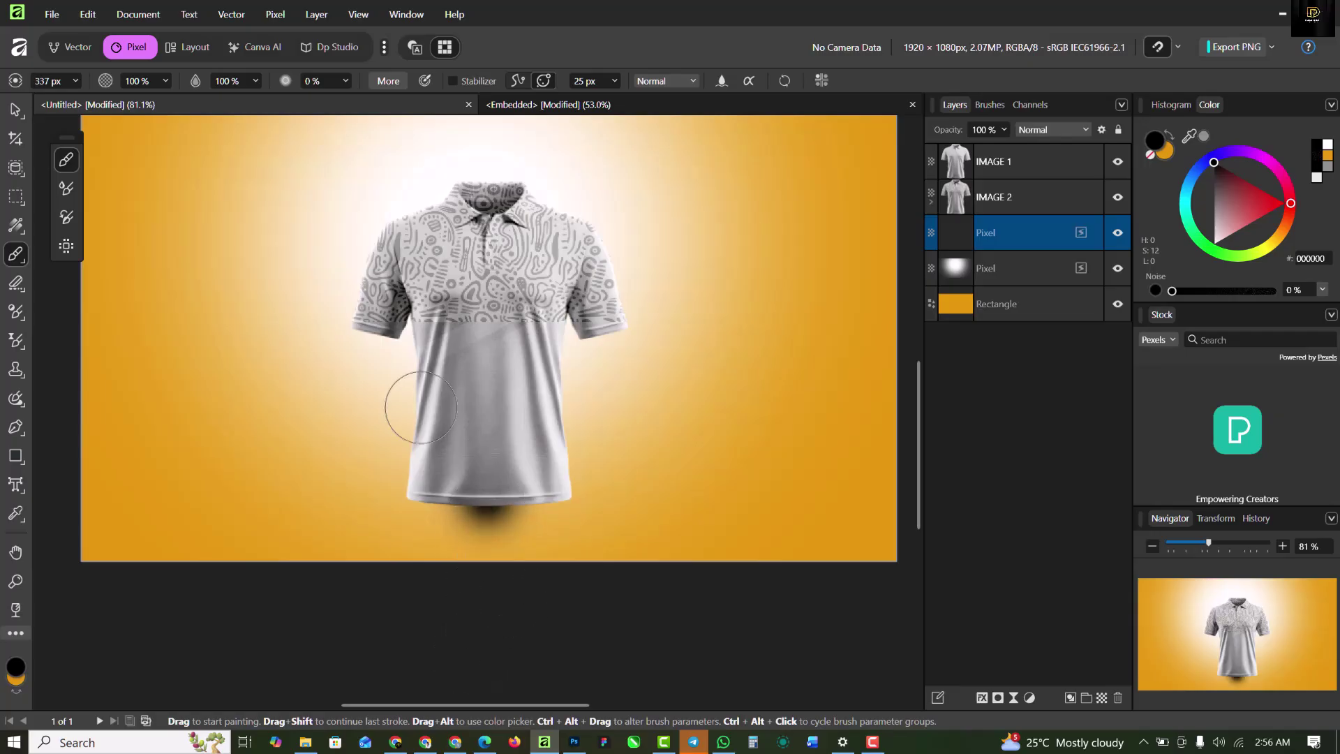
pyautogui.click(14, 109)
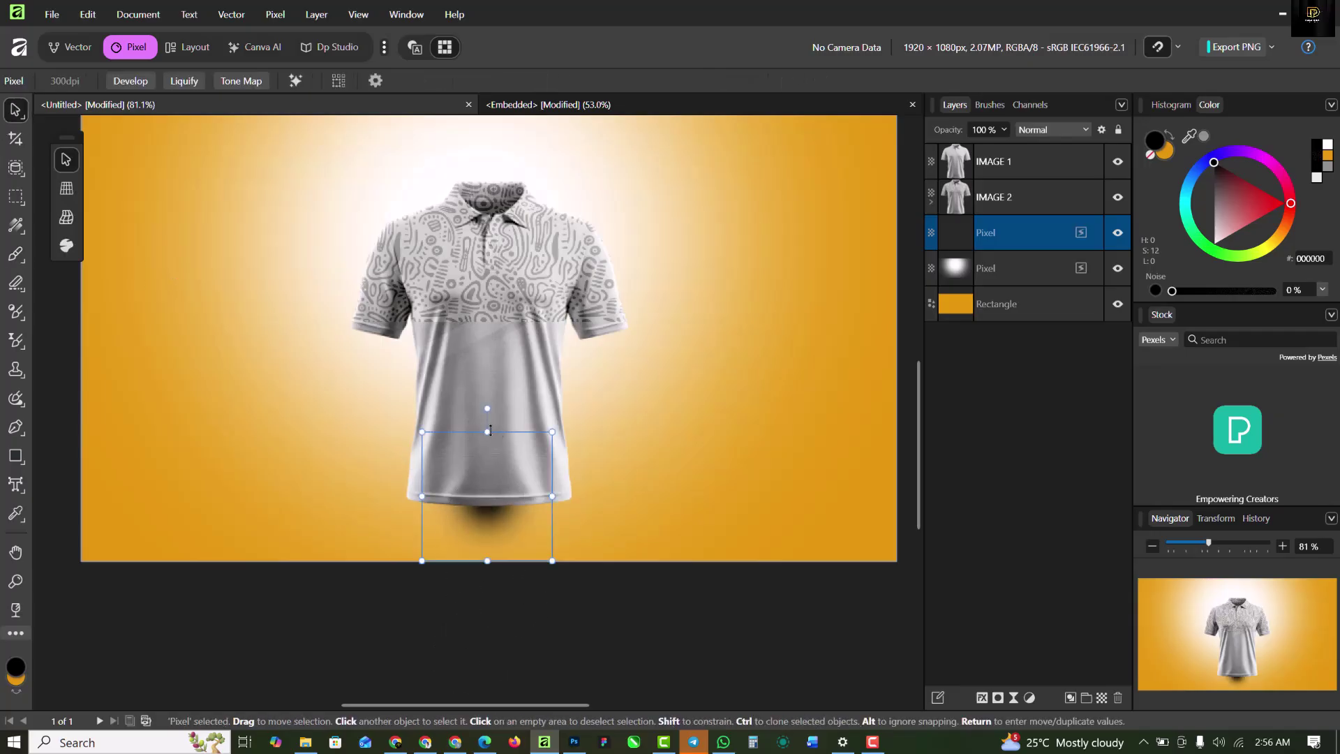
# Step: Squash the shadow into a thin band and stretch it wider on both sides
pyautogui.moveTo(487, 433); pyautogui.dragTo(510, 517)
pyautogui.moveTo(594, 528); pyautogui.dragTo(652, 527)
pyautogui.moveTo(427, 533); pyautogui.dragTo(360, 541)
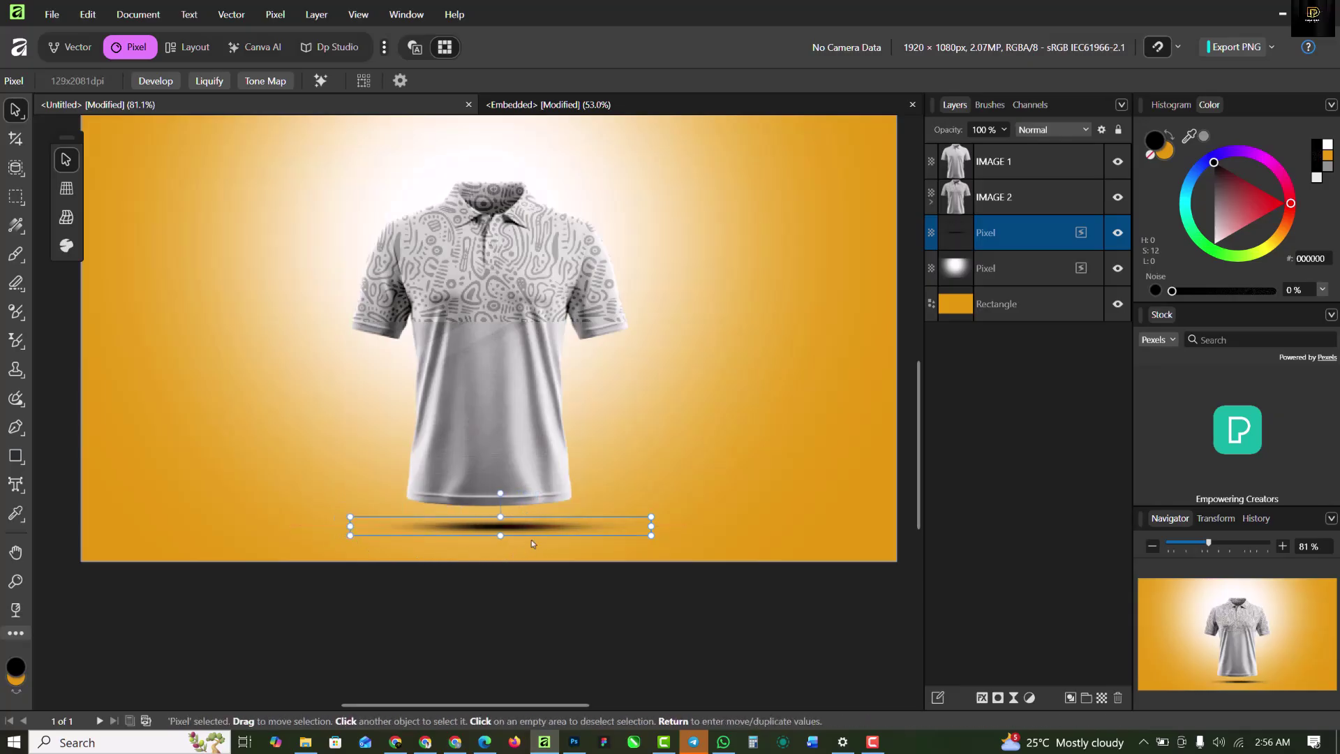
pyautogui.moveTo(543, 524); pyautogui.dragTo(543, 524)
# Step: Lower the shadow layer to 45% opacity, centre it under the hem, and deselect
pyautogui.click(1077, 132)
pyautogui.click(1032, 129)
pyautogui.click(1005, 131)
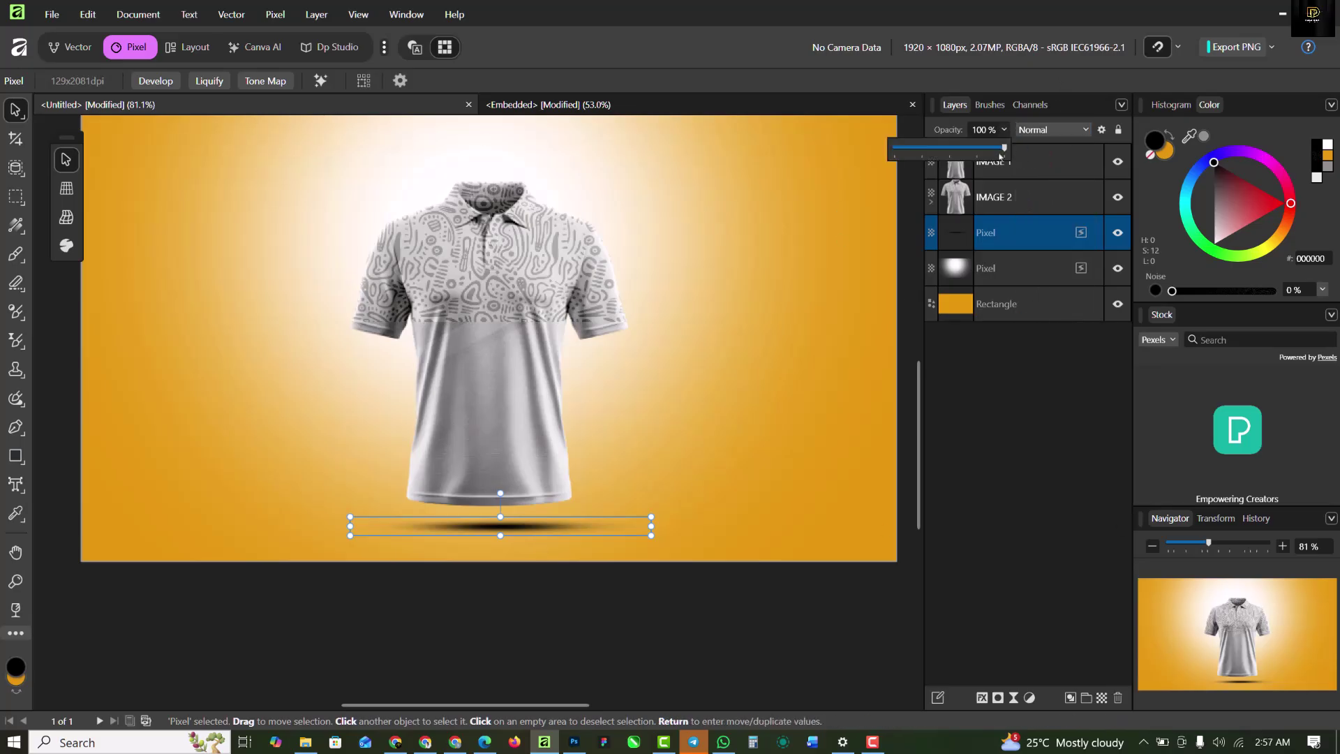
pyautogui.moveTo(1005, 147); pyautogui.dragTo(946, 156)
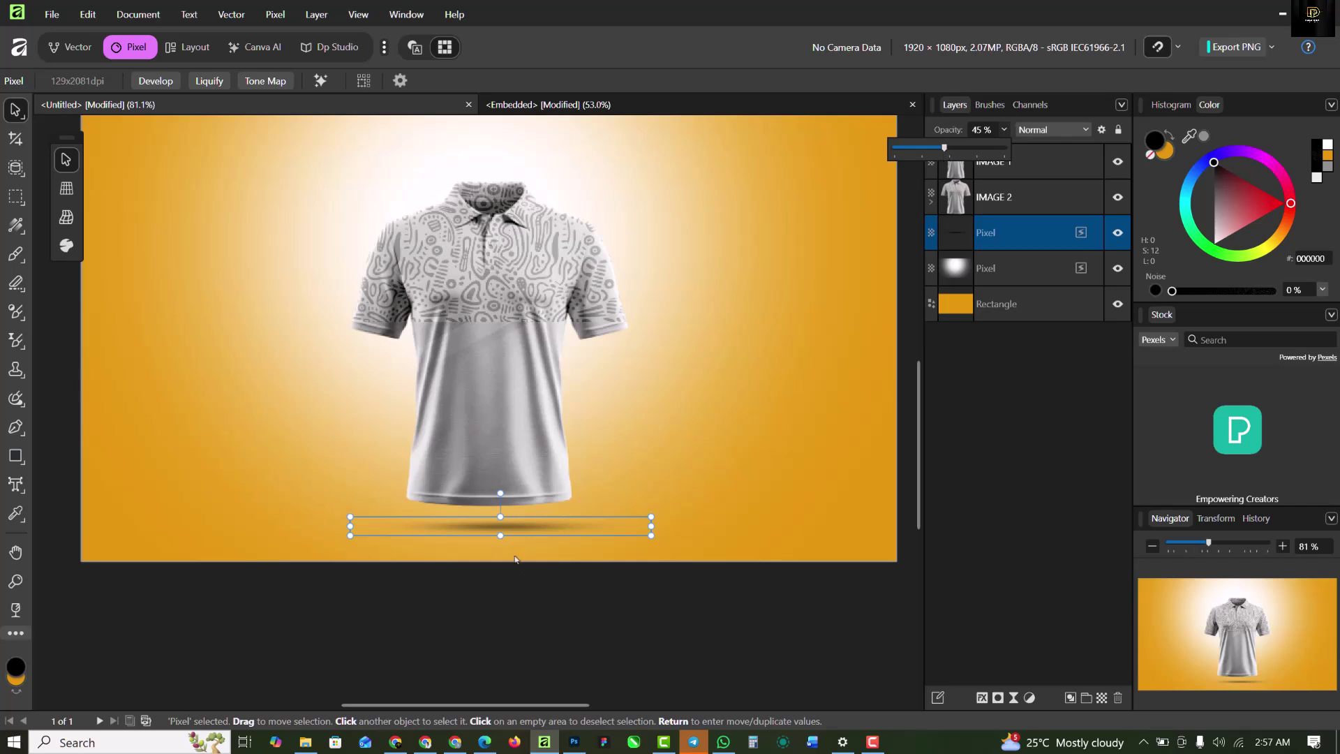
pyautogui.moveTo(531, 528); pyautogui.dragTo(521, 529)
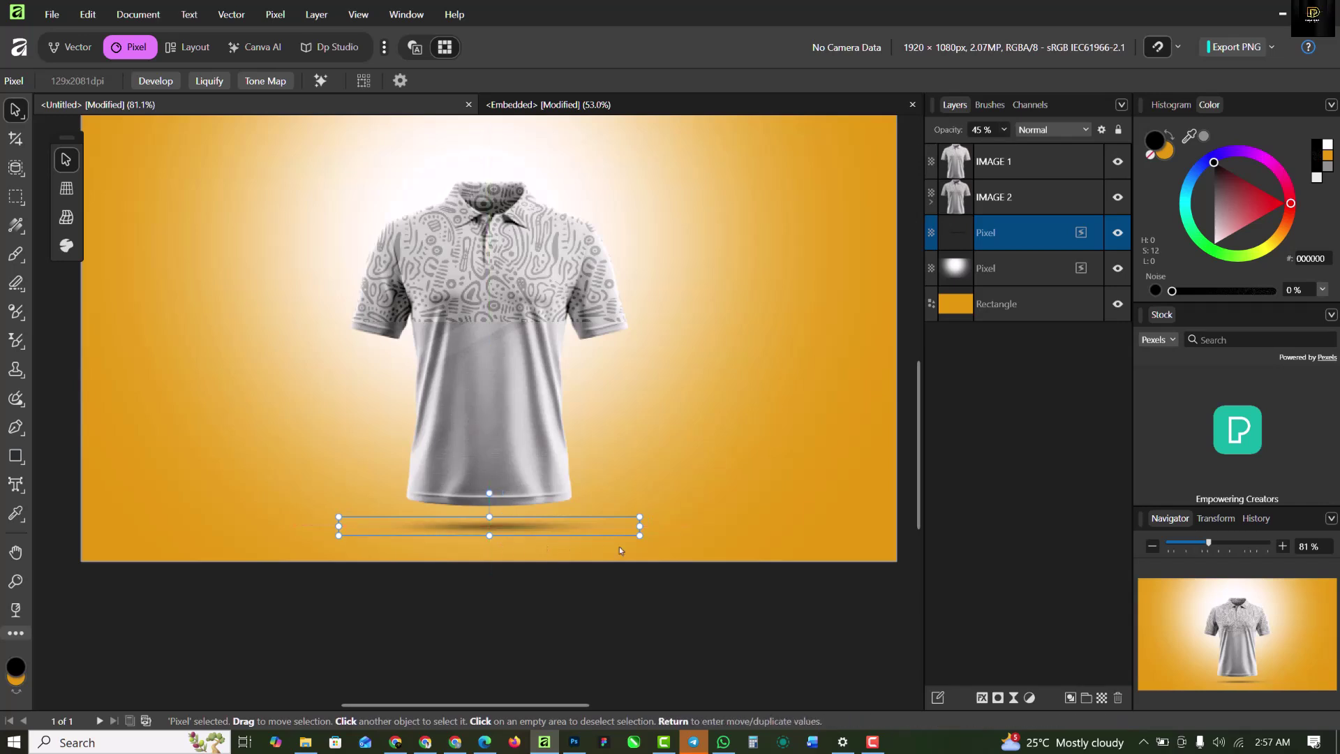
pyautogui.click(658, 604)
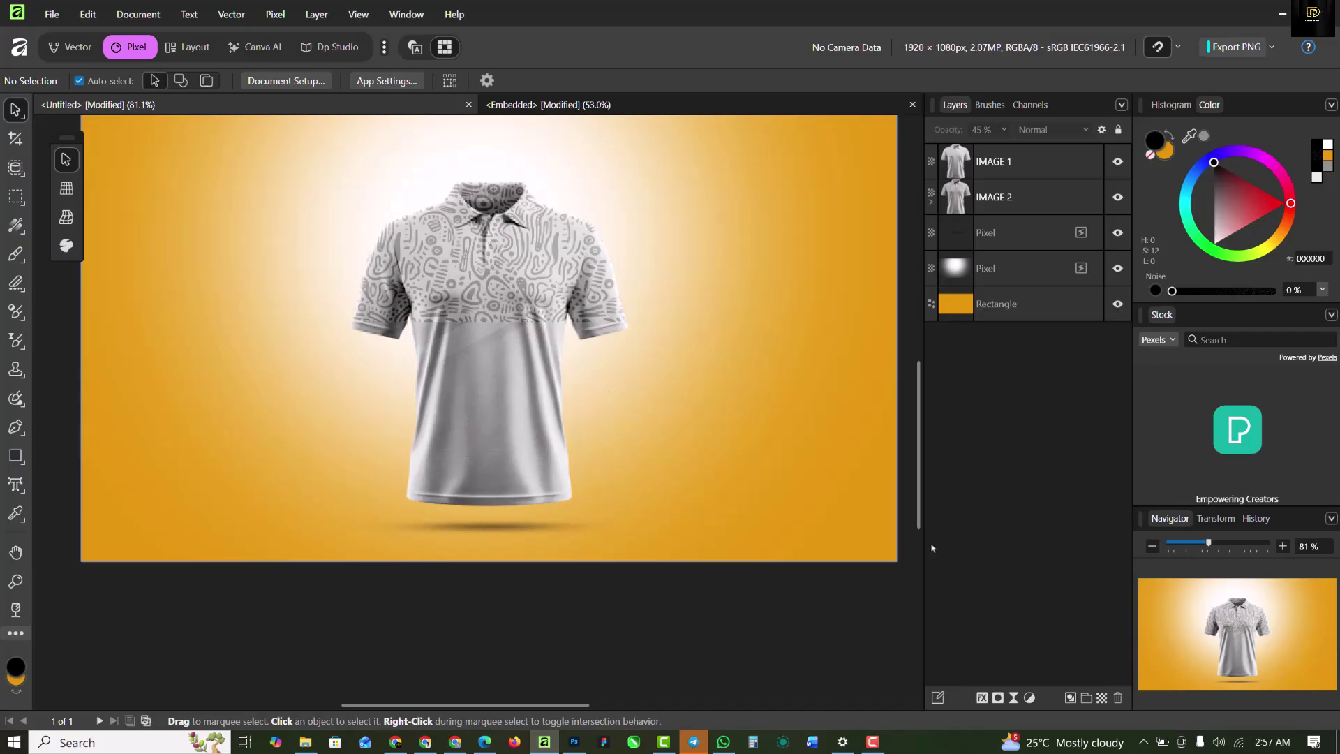
# Step: Add a live Add Noise filter at 79% intensity to the shadow layer
pyautogui.click(1030, 228)
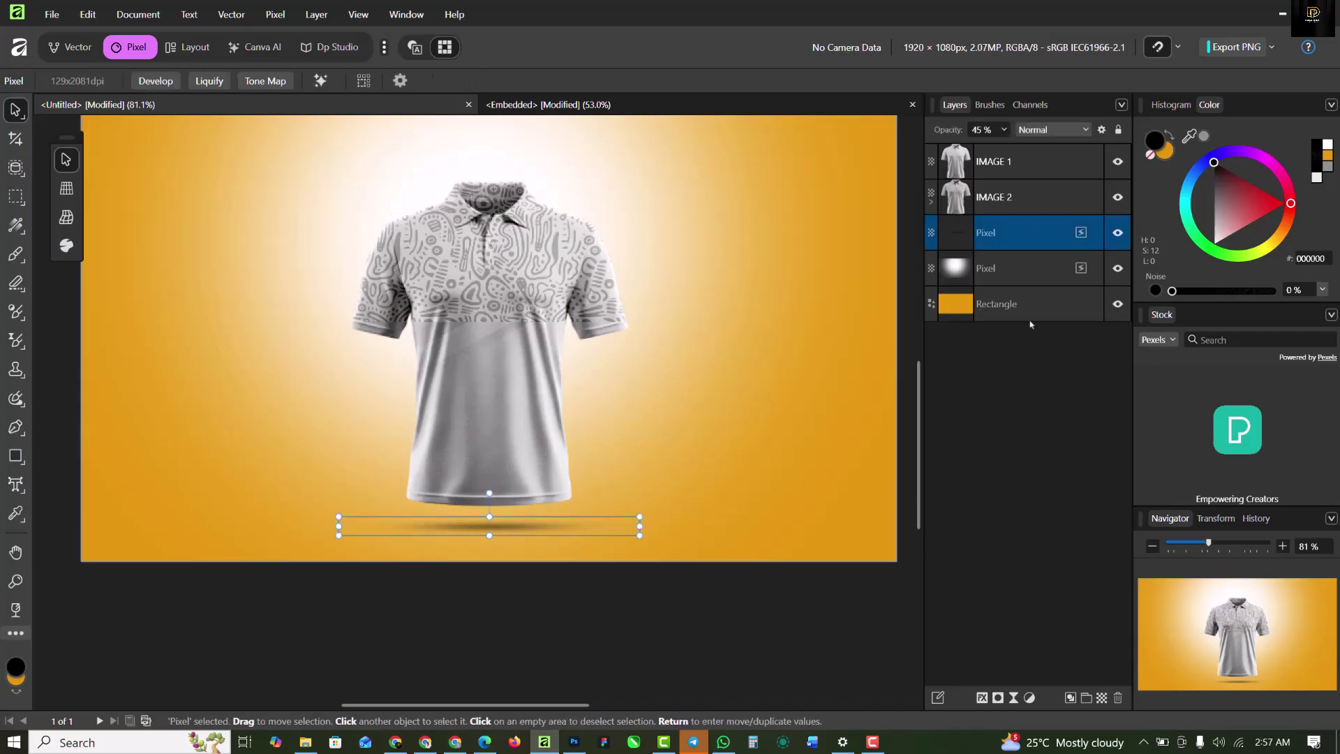
pyautogui.click(1013, 698)
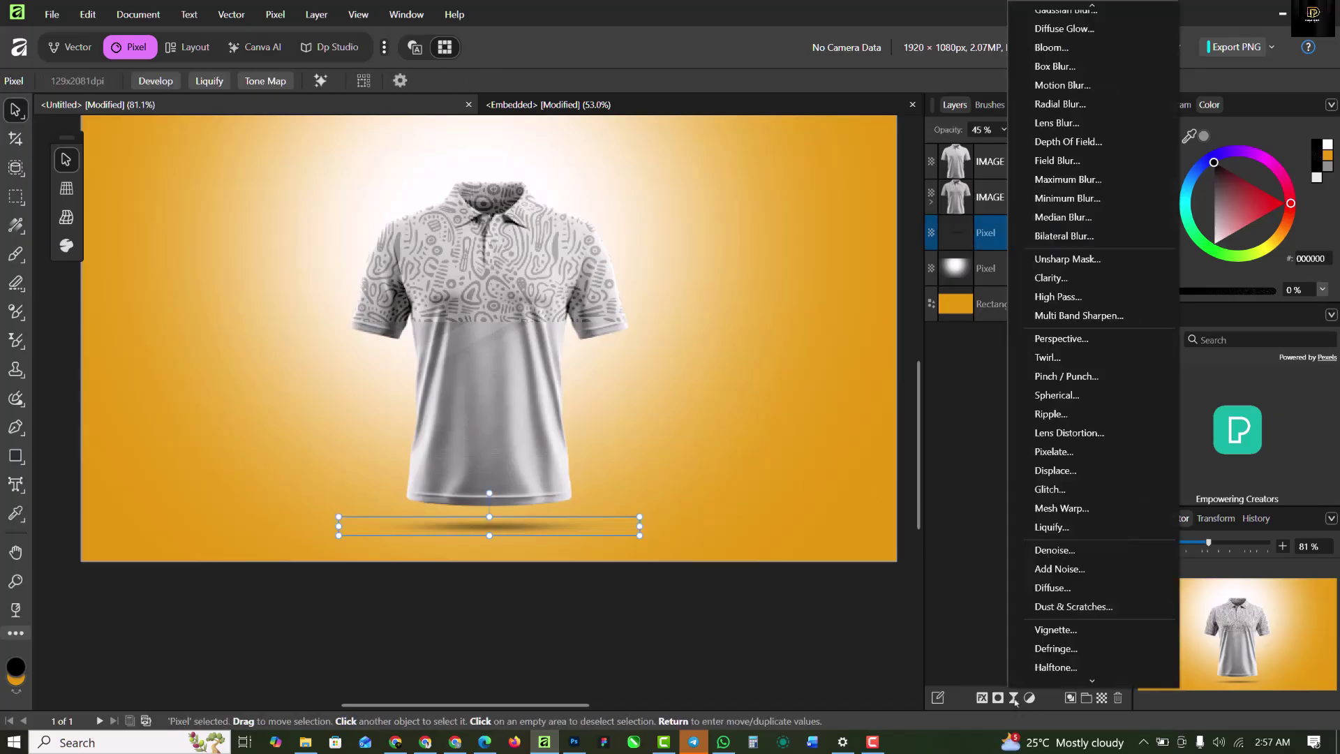
pyautogui.click(1087, 569)
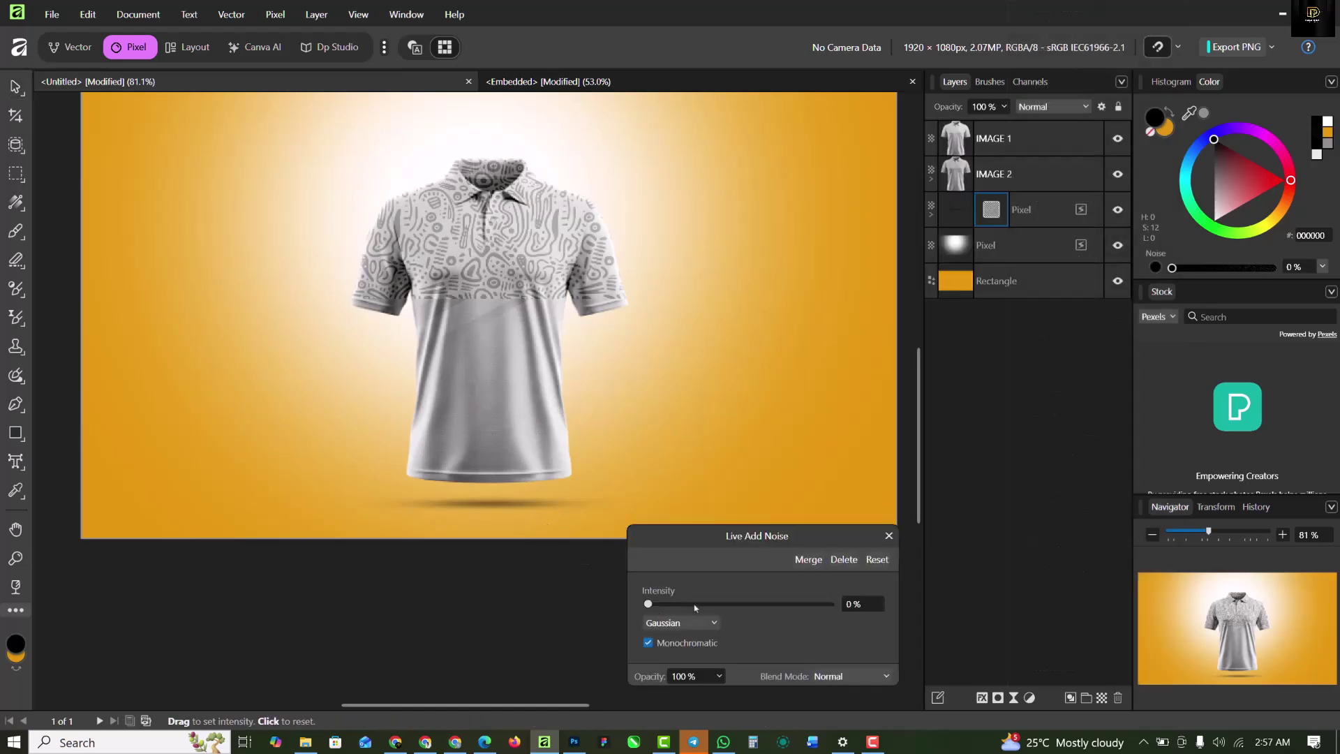
pyautogui.click(700, 603)
pyautogui.moveTo(770, 611); pyautogui.dragTo(793, 613)
pyautogui.click(888, 535)
# Step: Select the IMAGE 1 shirt layer and show the embedded pattern document
pyautogui.scroll(-1, 682, 530)
pyautogui.scroll(1, 790, 331)
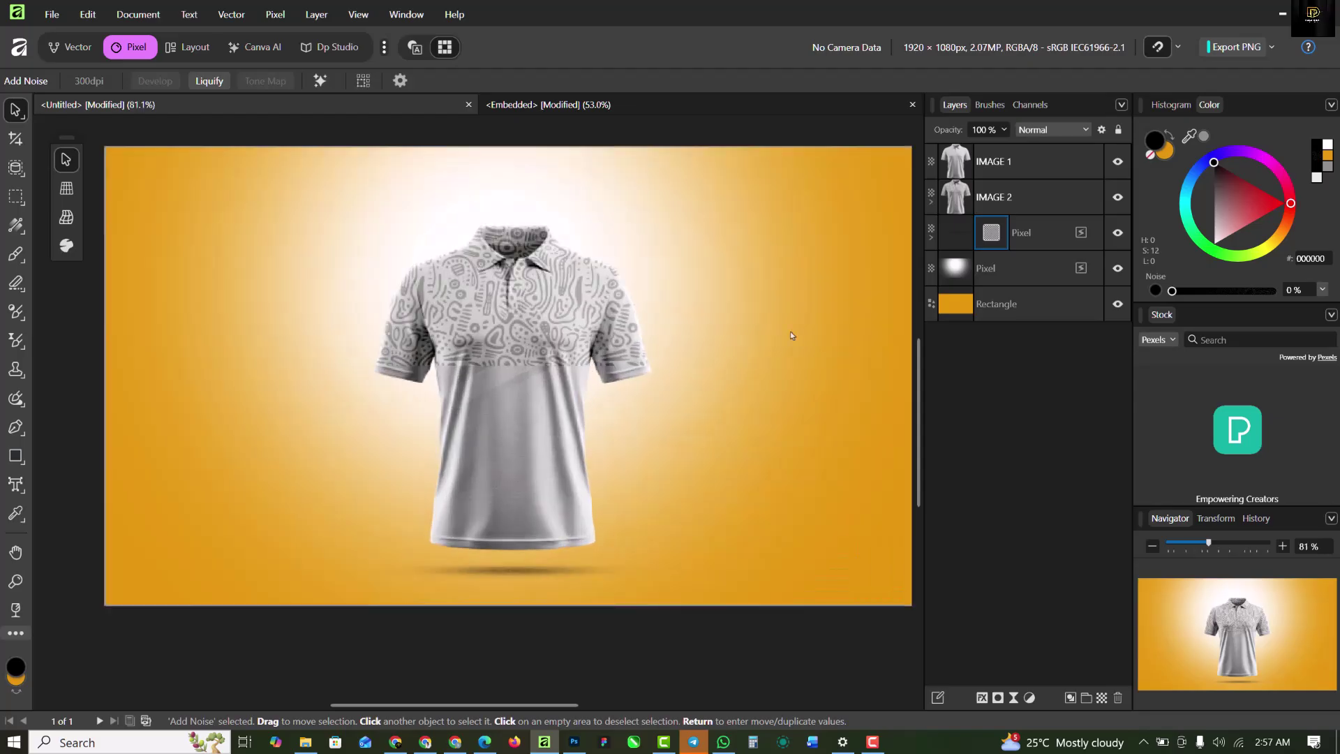
pyautogui.click(538, 325)
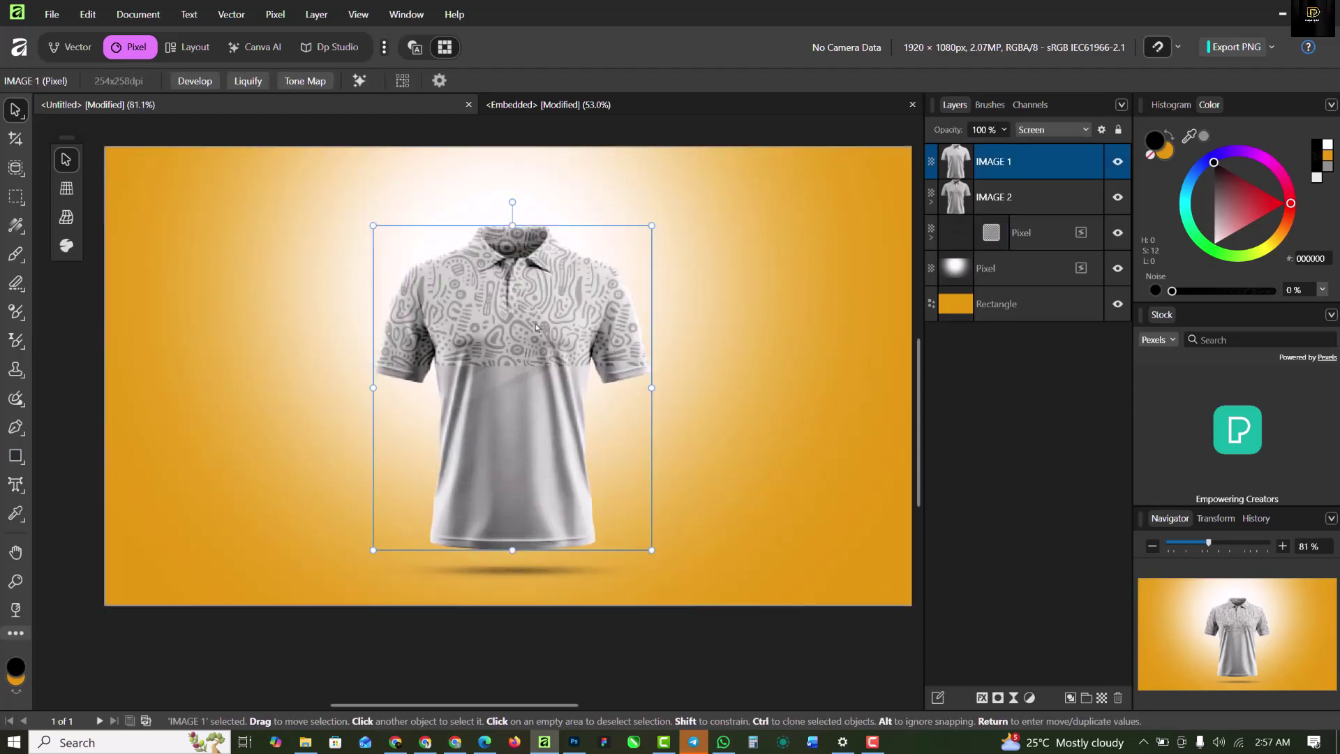
pyautogui.click(627, 106)
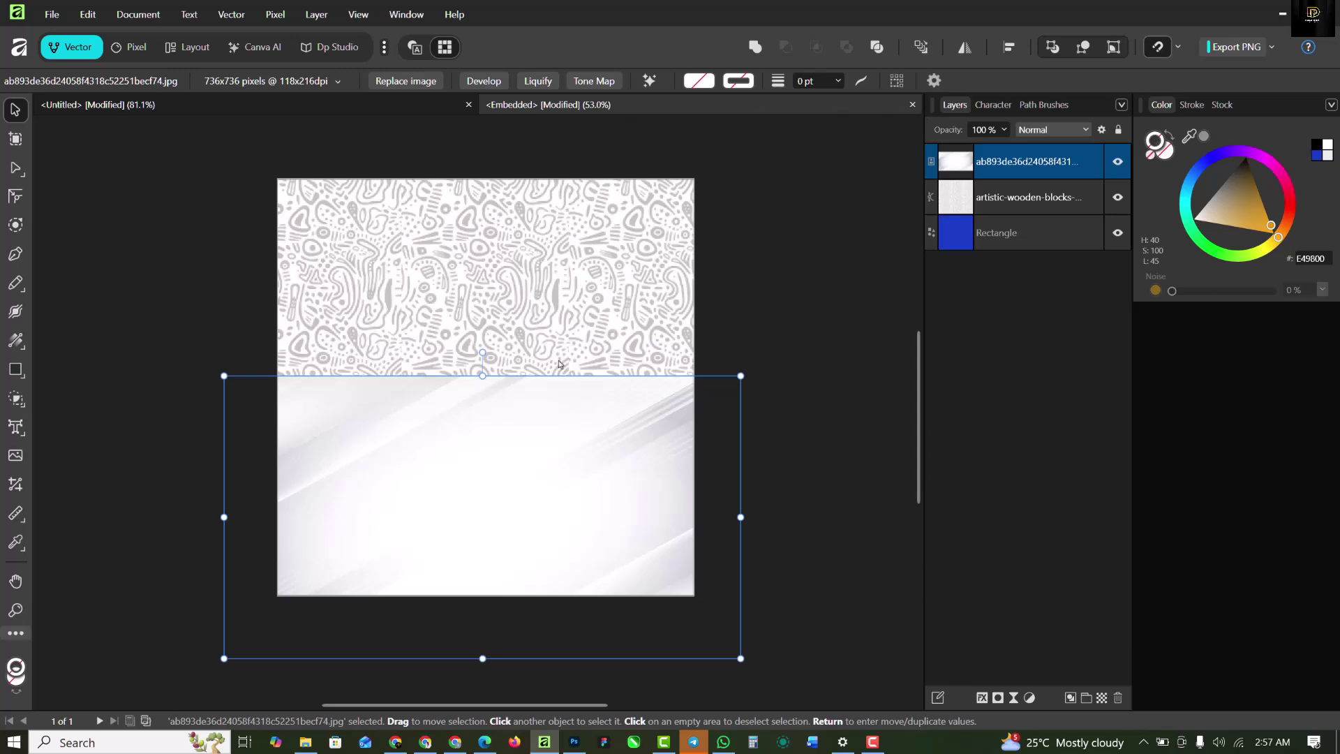
pyautogui.hotkey('alt', 'Tab')
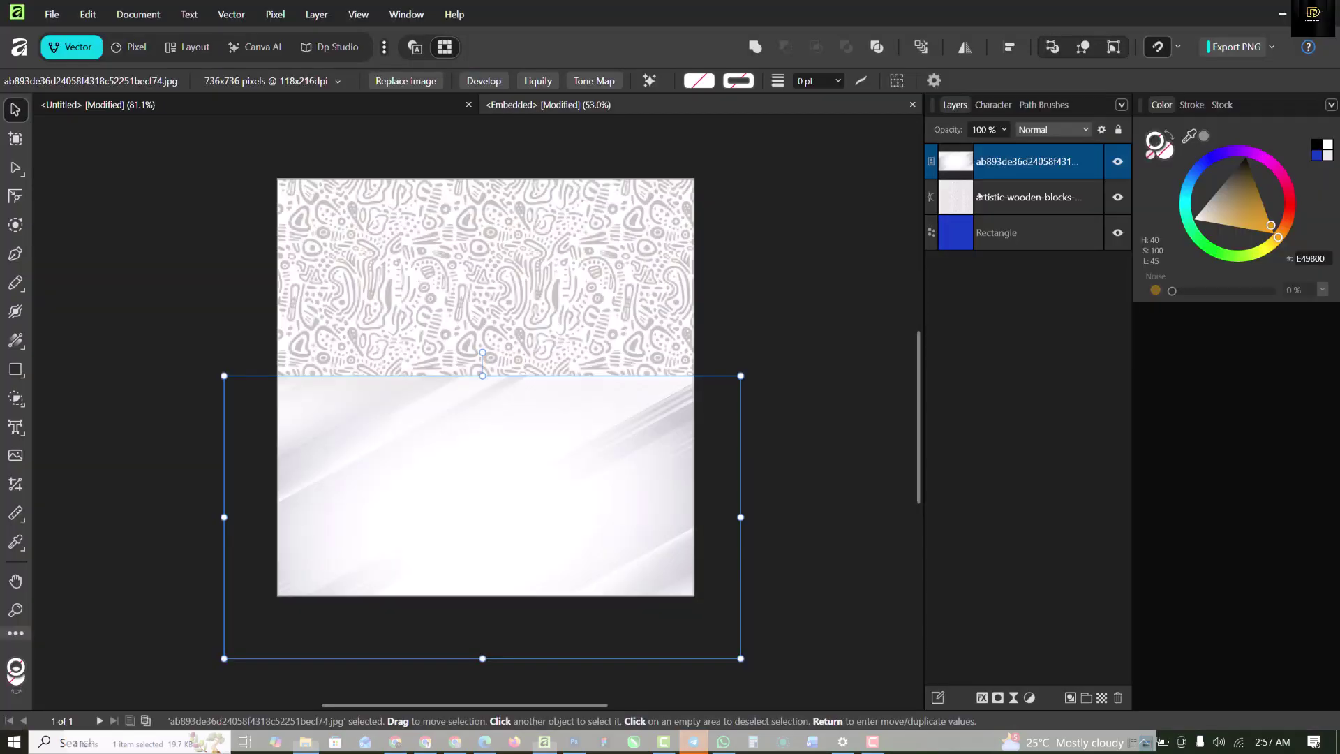
pyautogui.click(1247, 8)
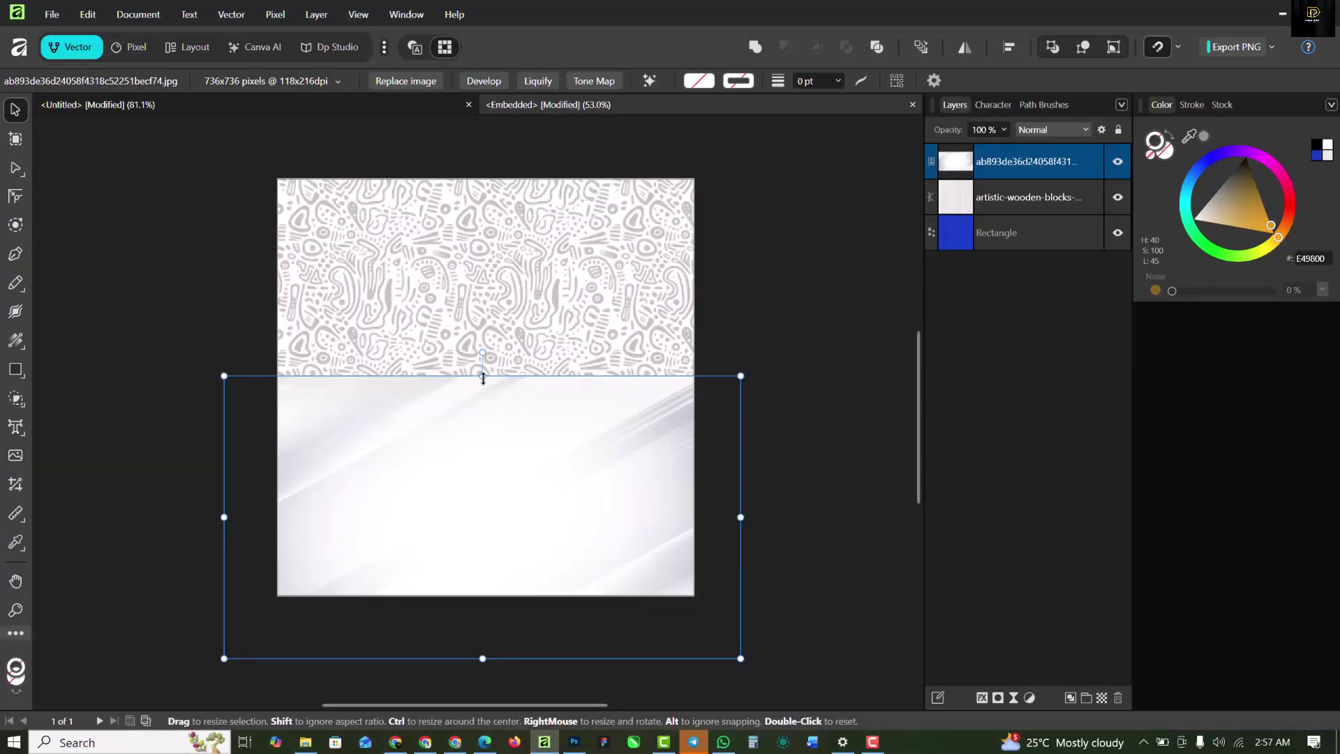
# Step: Stretch the white gradient image taller, then return to the shirt mockup document
pyautogui.moveTo(483, 379); pyautogui.dragTo(446, 159)
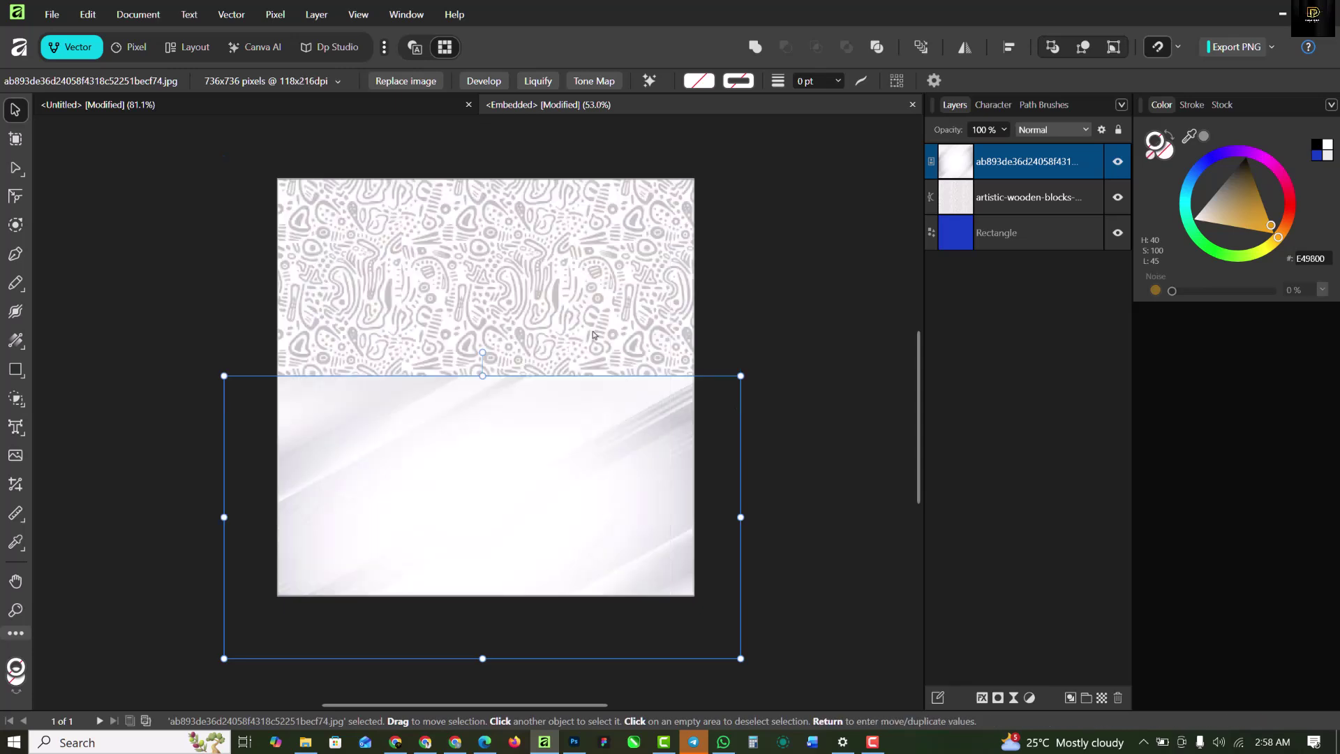
pyautogui.click(321, 108)
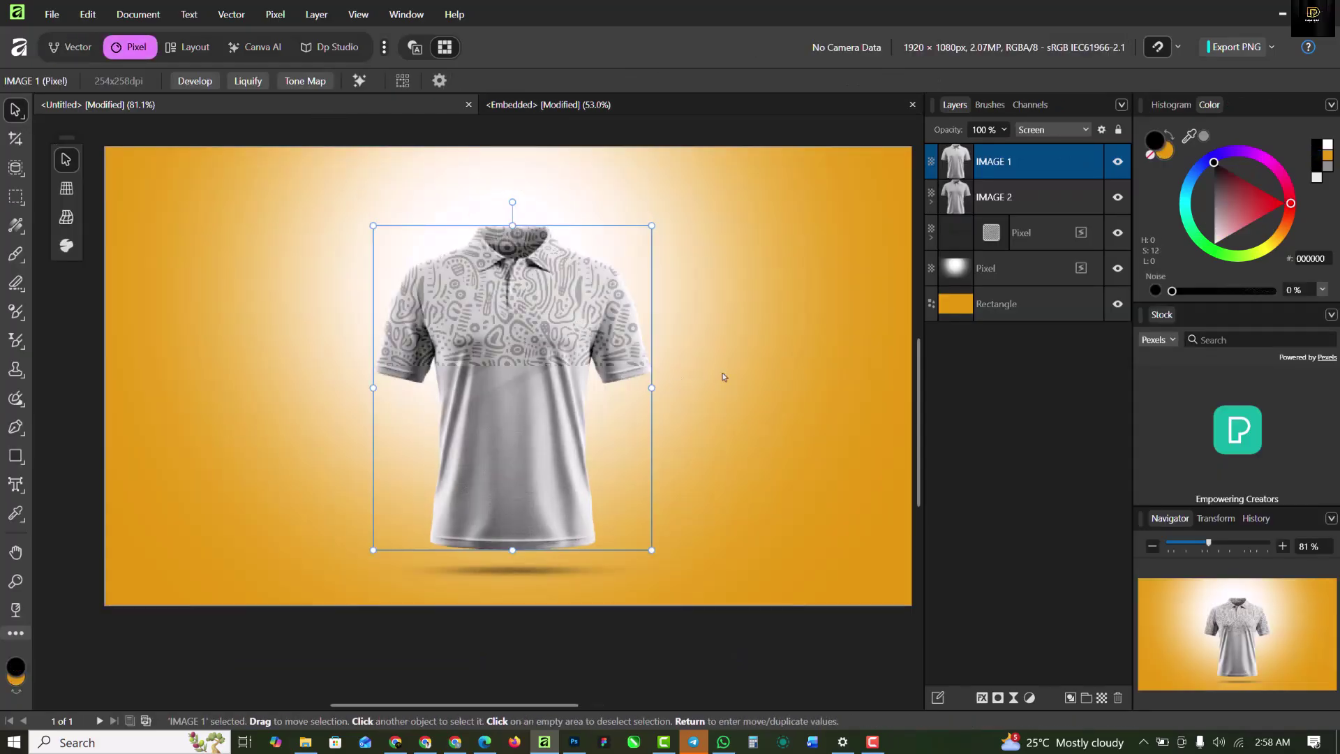
# Step: Add a Brightness/Contrast adjustment (brightness −16%, contrast 42%) and nest it inside IMAGE 2
pyautogui.click(766, 364)
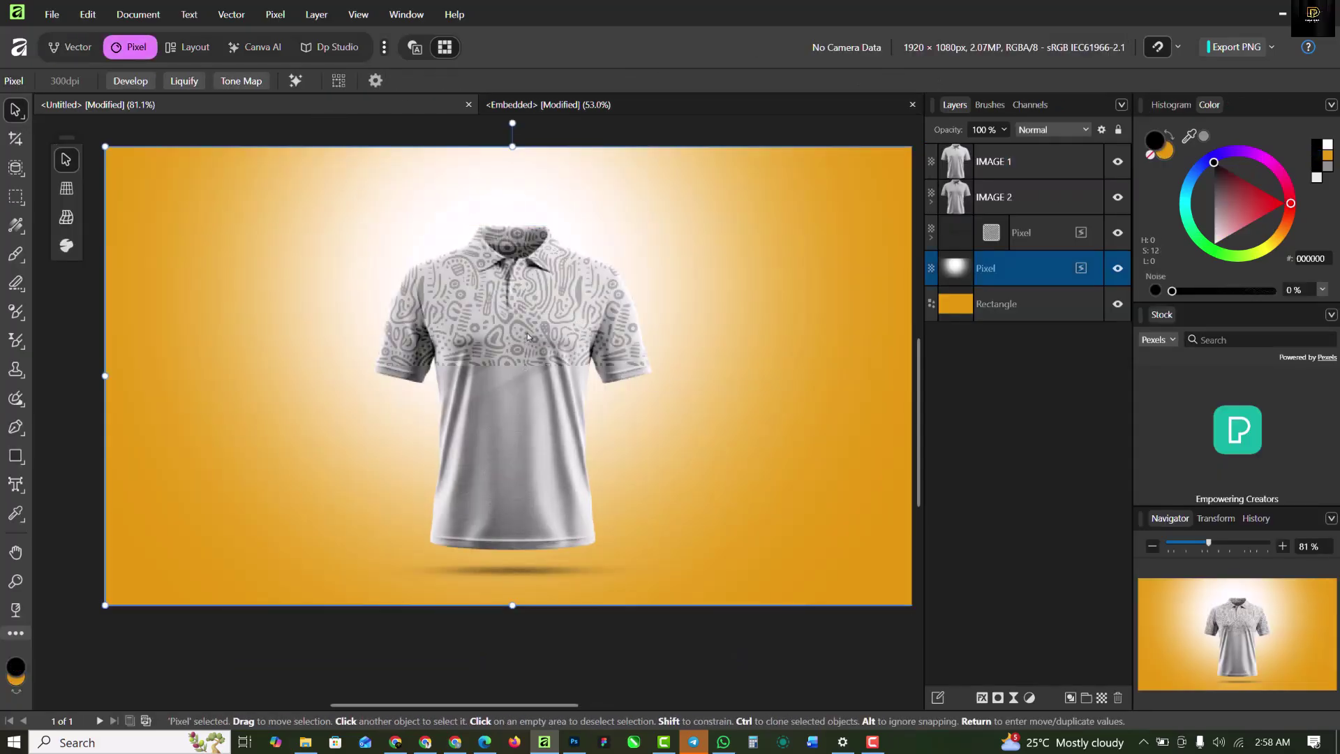
pyautogui.click(1064, 174)
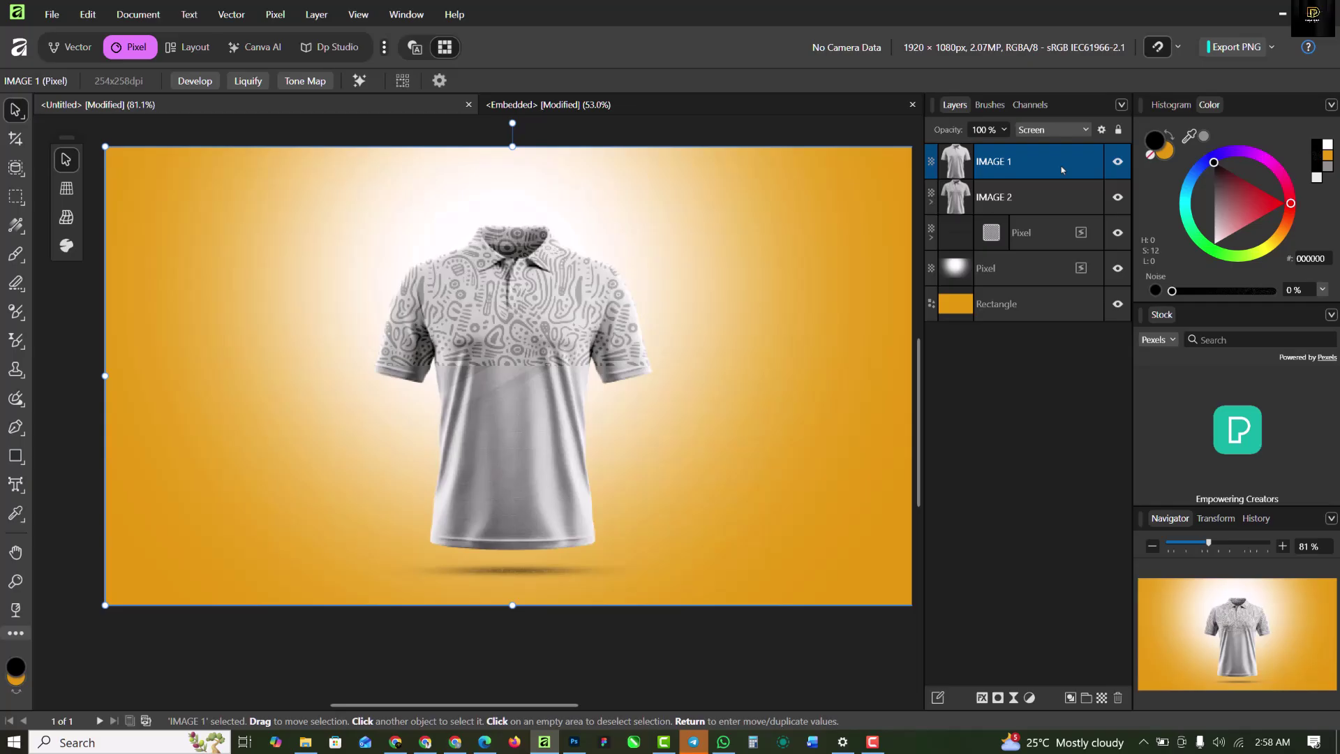
pyautogui.click(1029, 698)
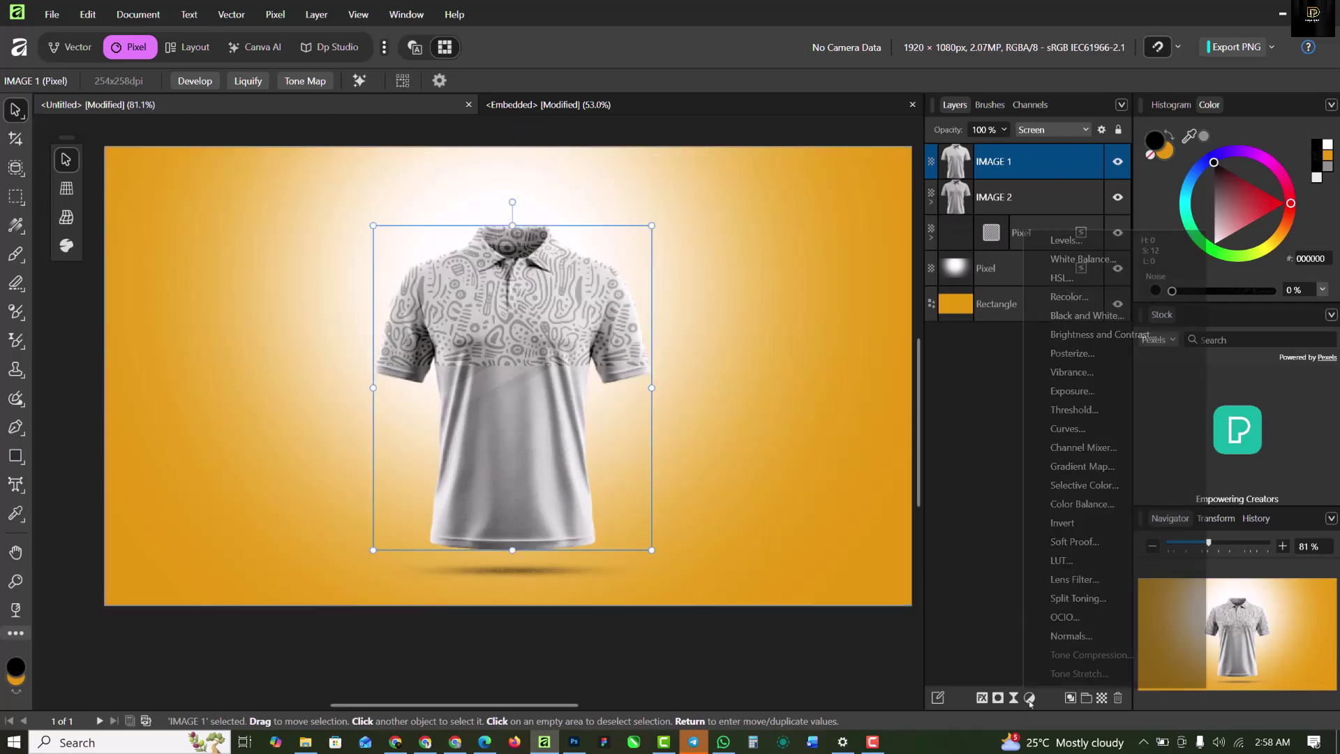
pyautogui.click(1104, 334)
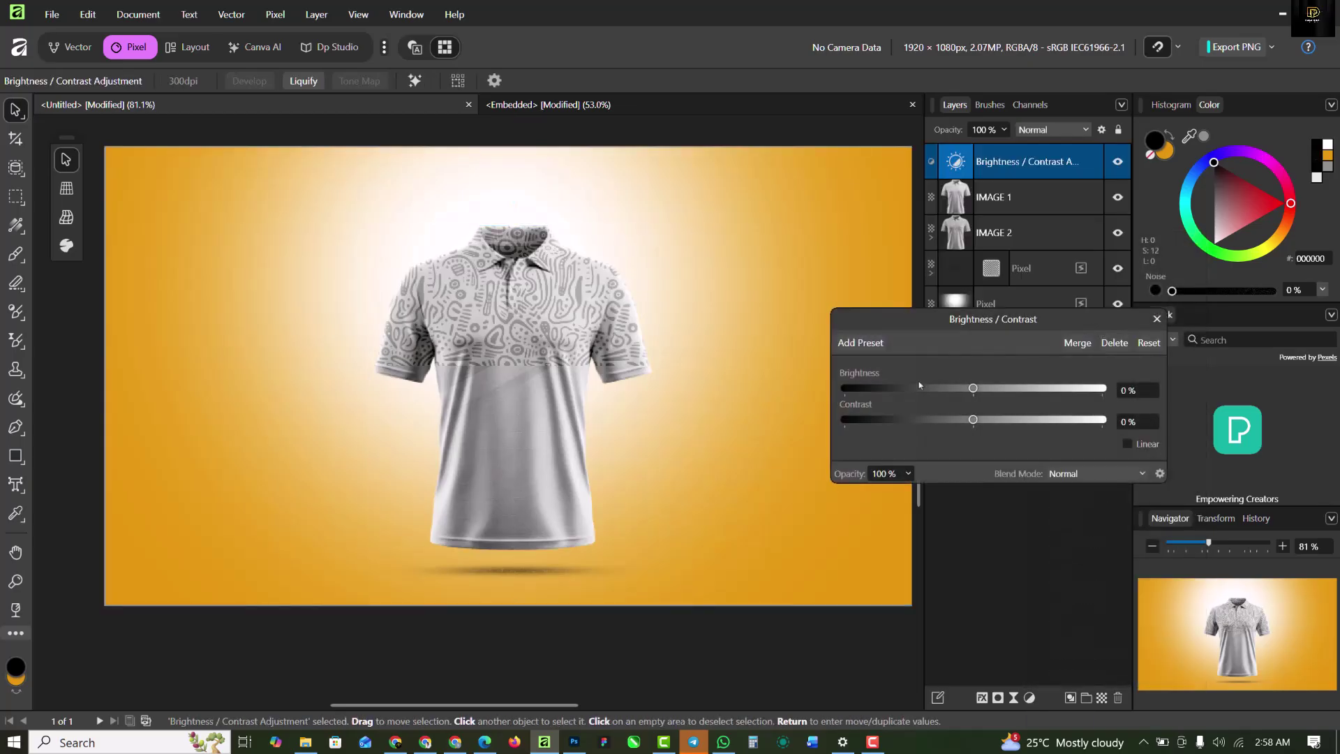
pyautogui.moveTo(972, 389); pyautogui.dragTo(1027, 427)
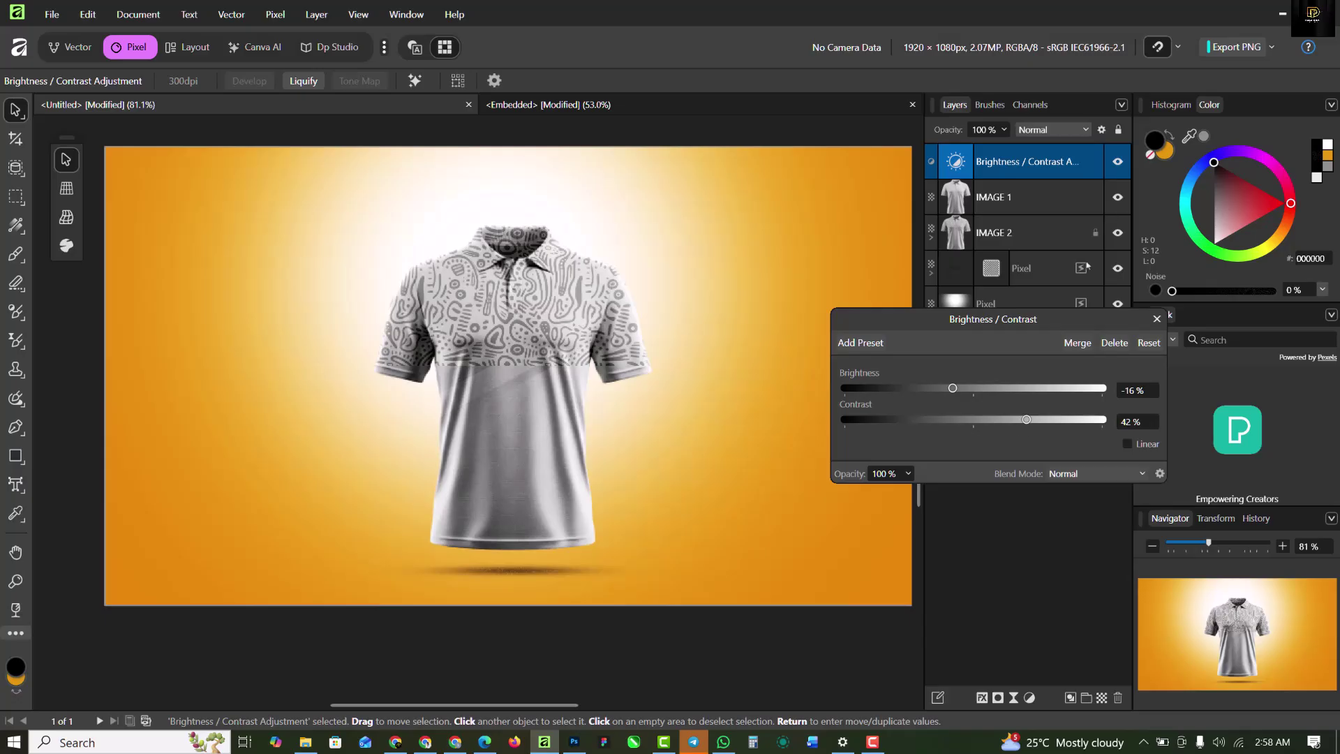
pyautogui.click(1156, 318)
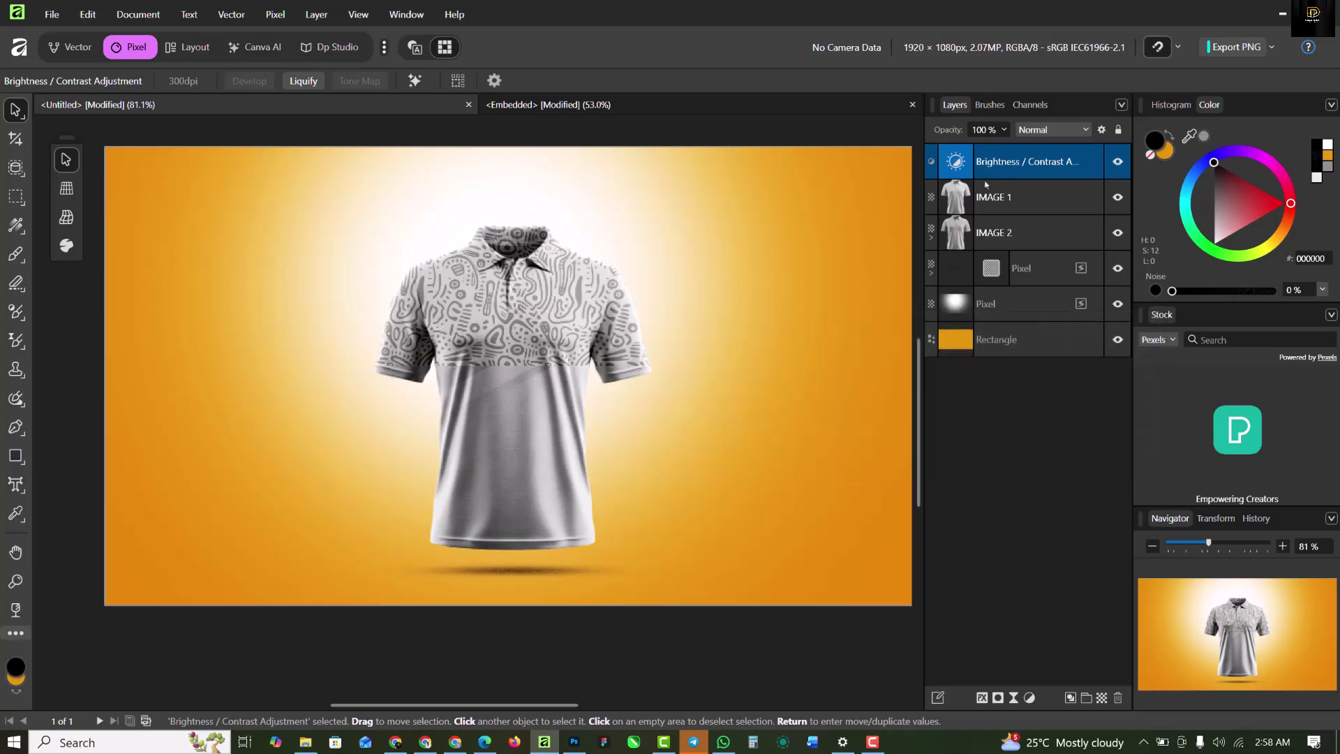
pyautogui.moveTo(1059, 160); pyautogui.dragTo(1048, 254)
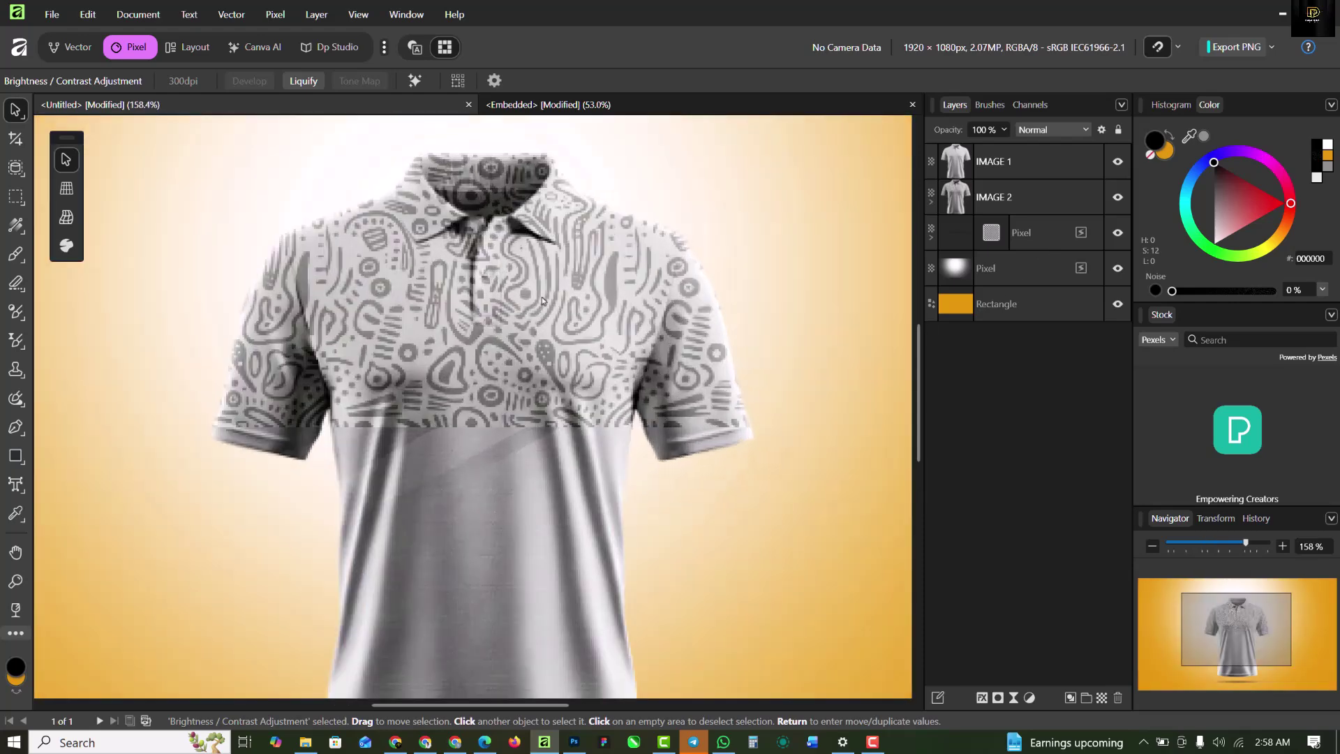
# Step: Zoom in to inspect the shirt pattern, then return to the embedded pattern document
pyautogui.scroll(3, 548, 313)
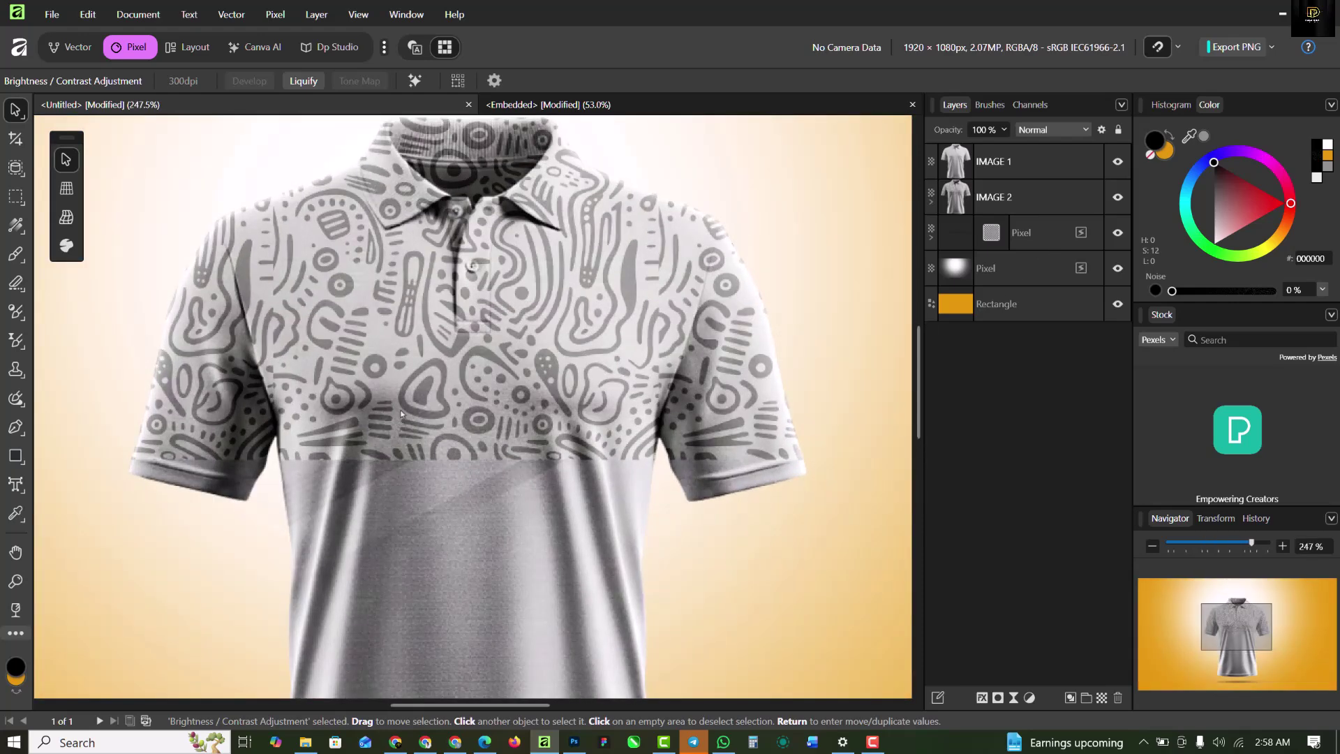
pyautogui.scroll(4, 406, 409)
pyautogui.scroll(-2, 410, 405)
pyautogui.scroll(5, 411, 405)
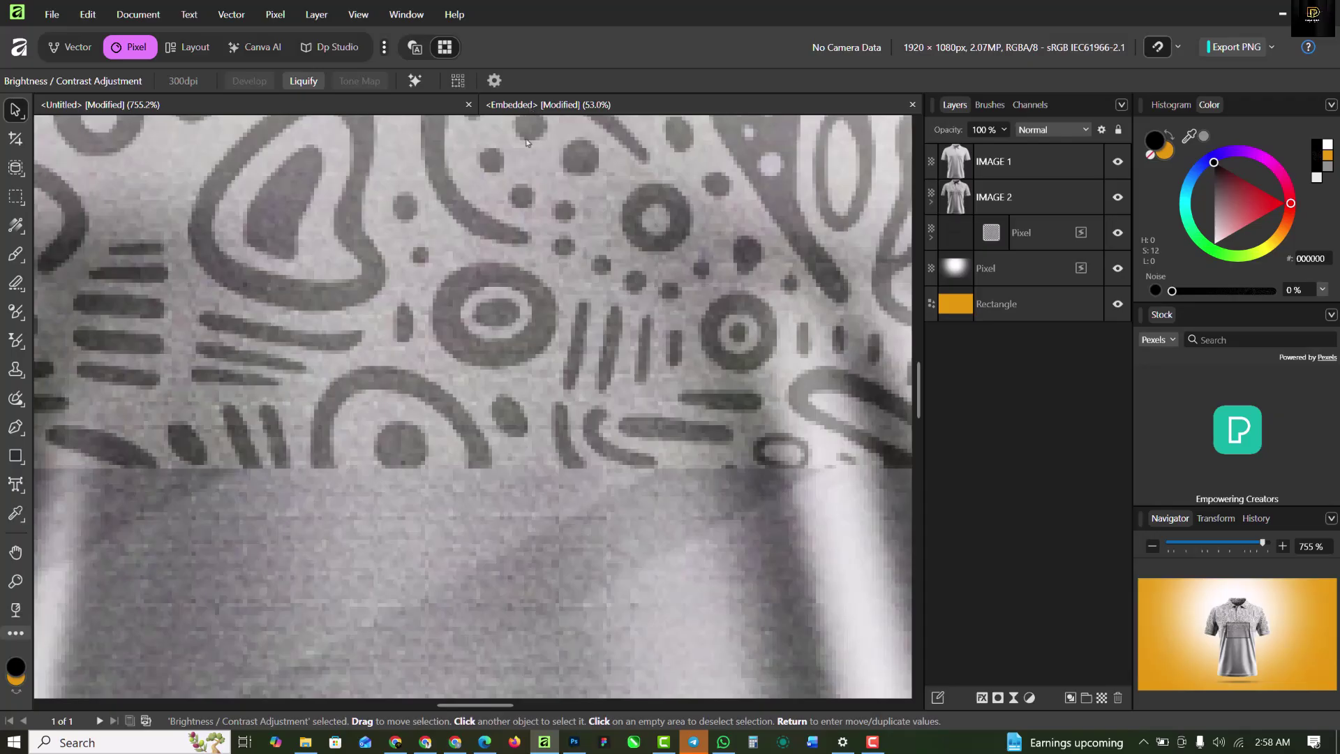
pyautogui.click(531, 106)
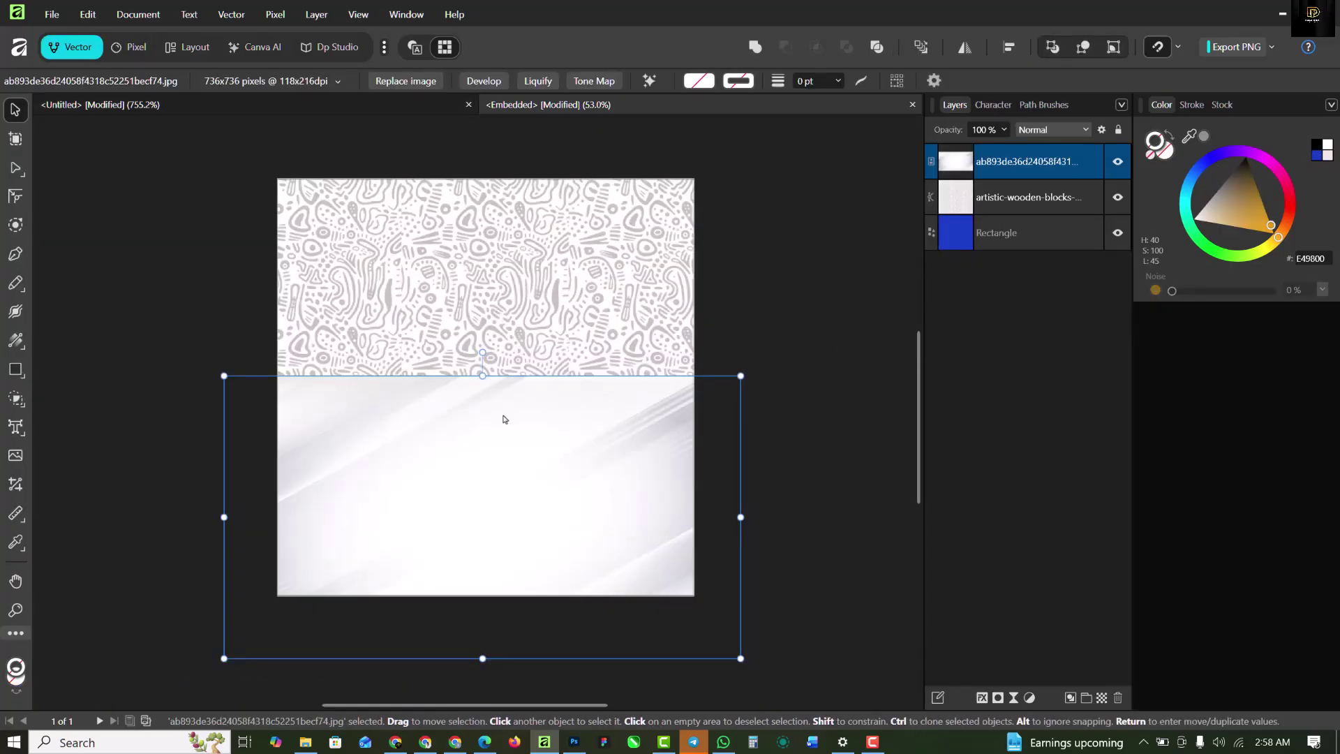
# Step: Add a live Gaussian Blur with a 0.5 px radius to the white gradient image
pyautogui.click(1014, 698)
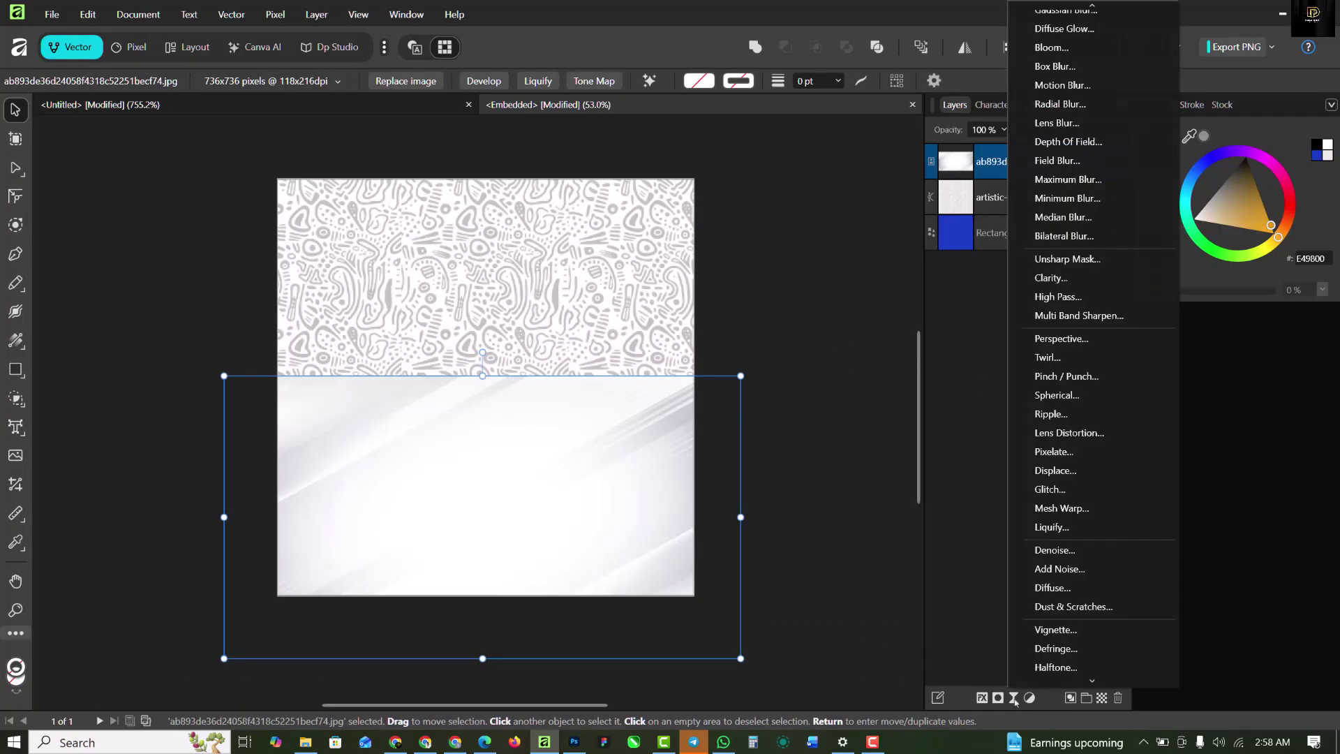
pyautogui.click(1066, 18)
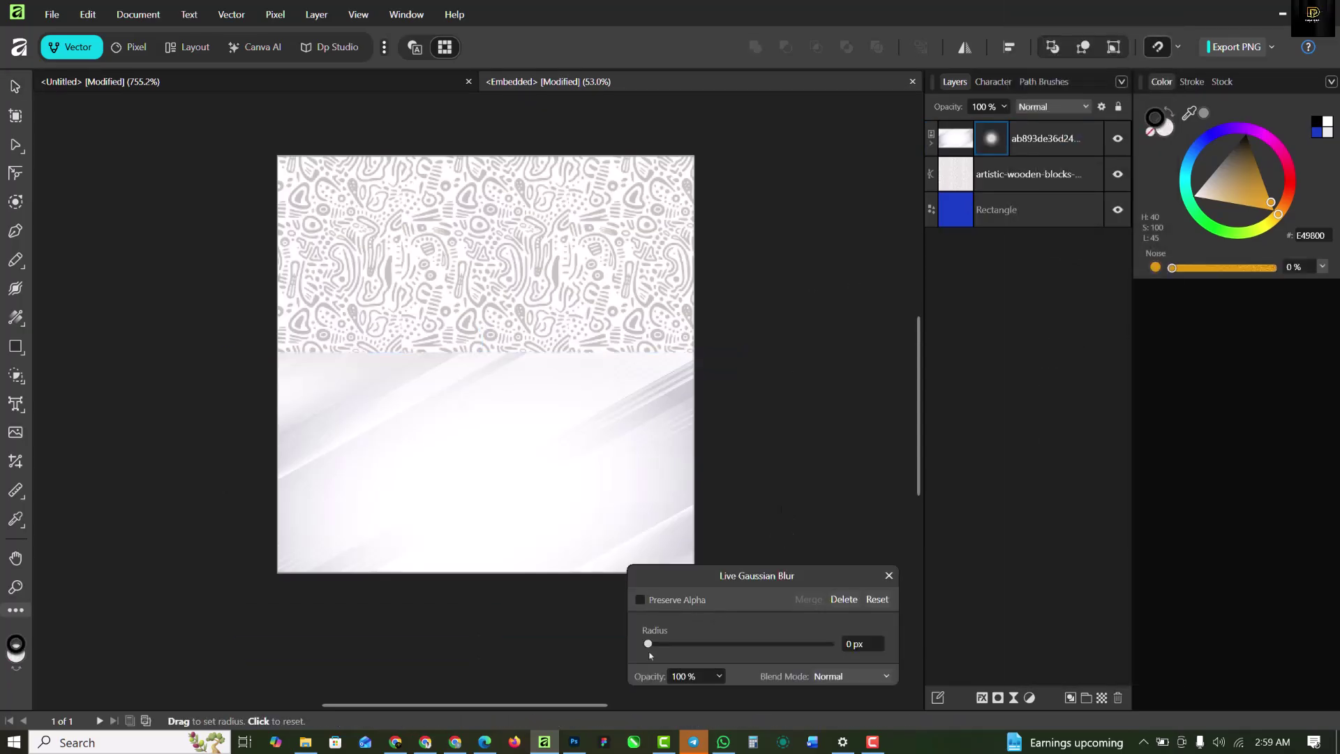
pyautogui.moveTo(657, 644); pyautogui.dragTo(669, 643)
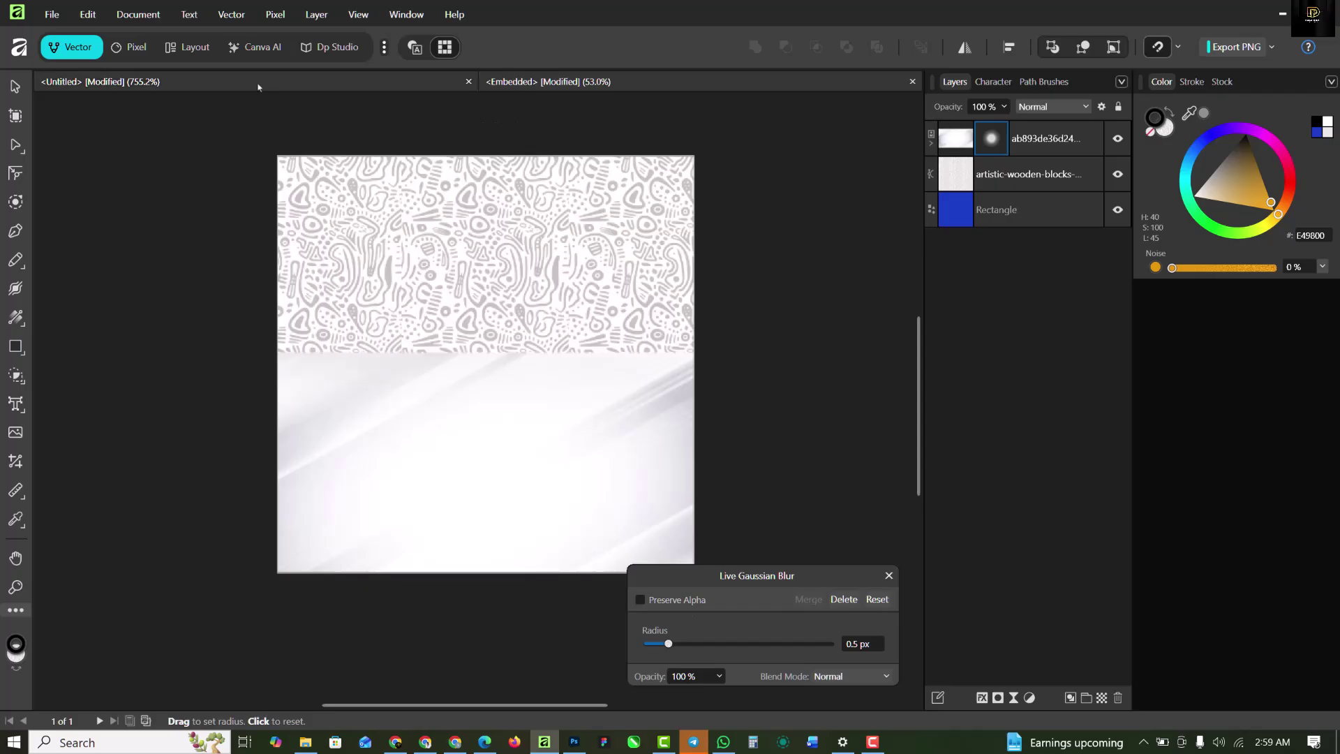
pyautogui.click(889, 576)
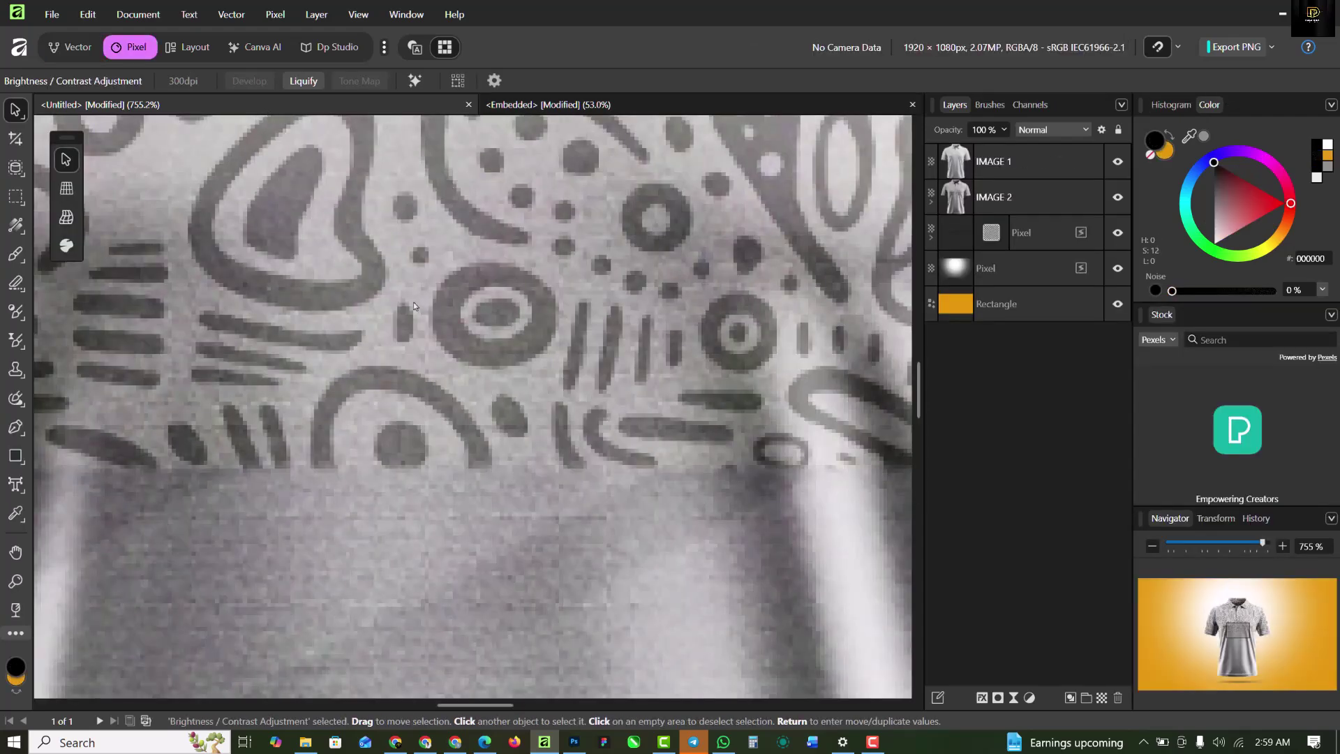
# Step: Zoom out and fit the whole shirt mockup in the window with Ctrl+0
pyautogui.scroll(-2, 505, 419)
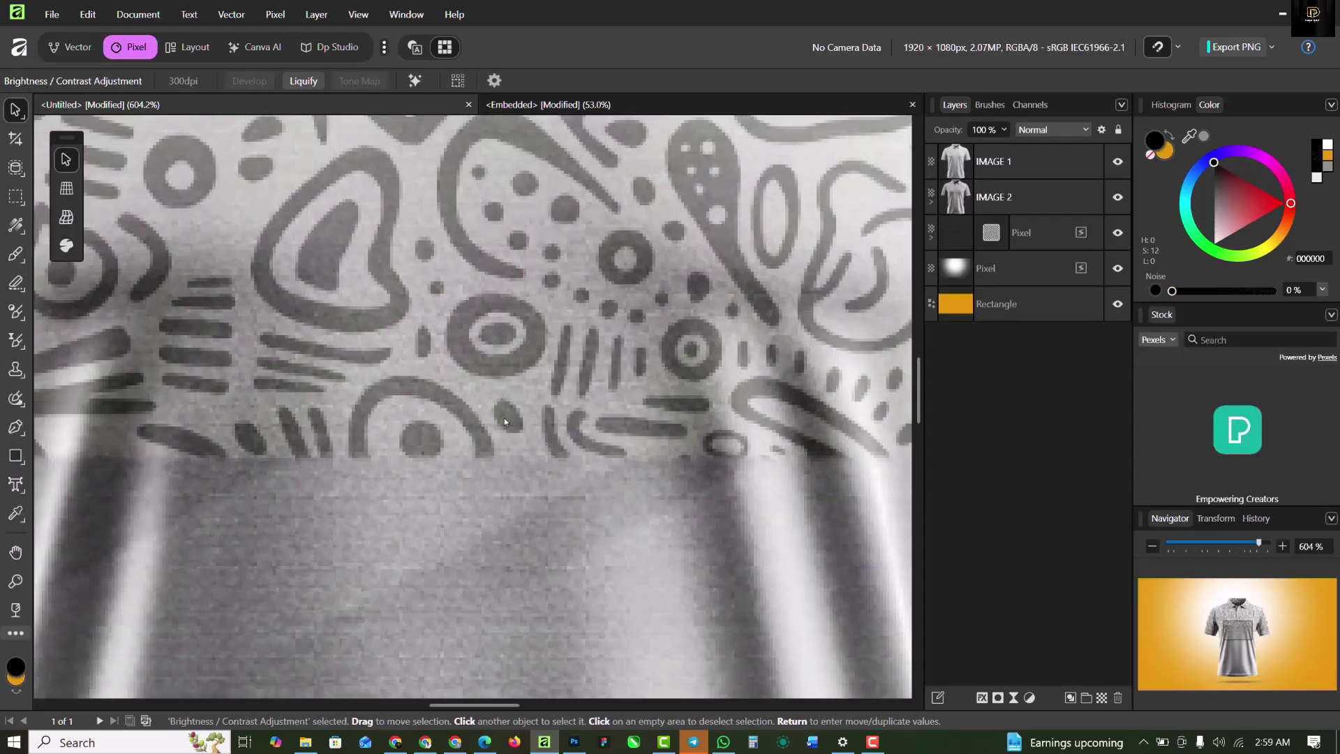
pyautogui.scroll(-8, 567, 450)
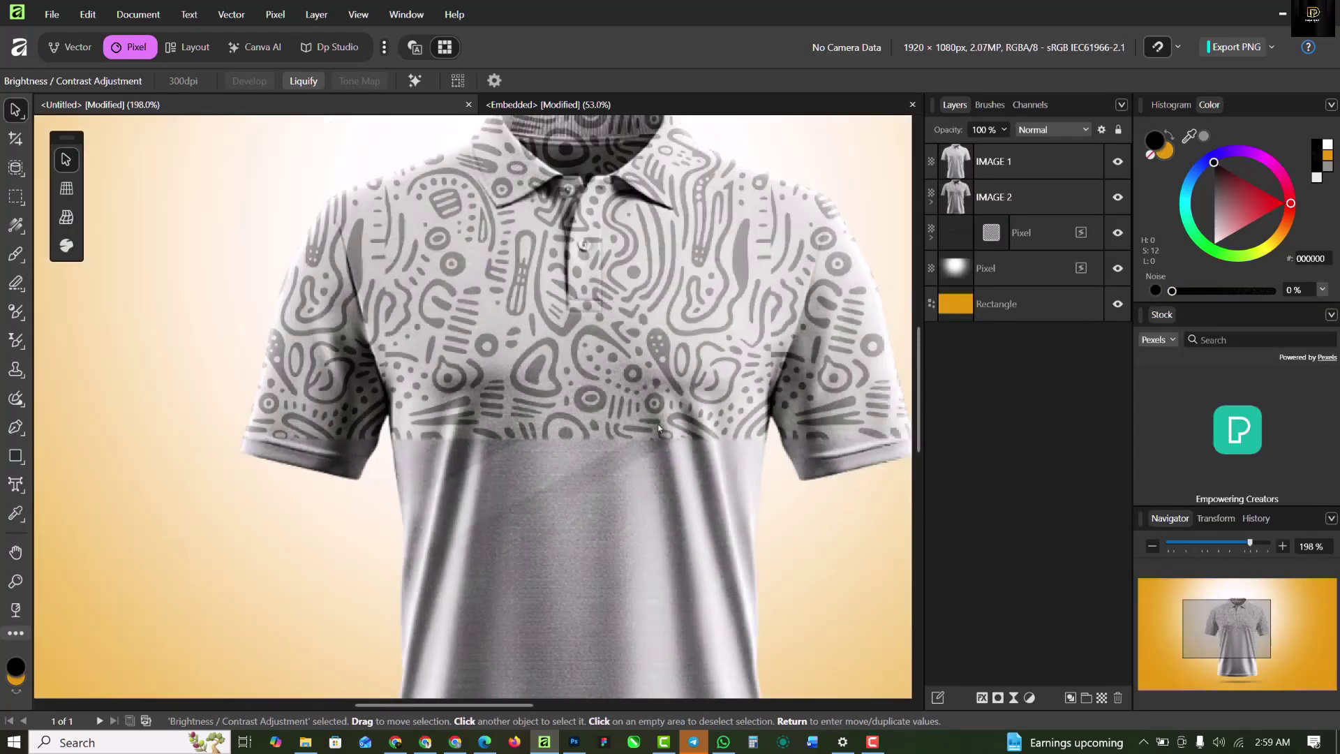
pyautogui.hotkey('ctrl', '0')
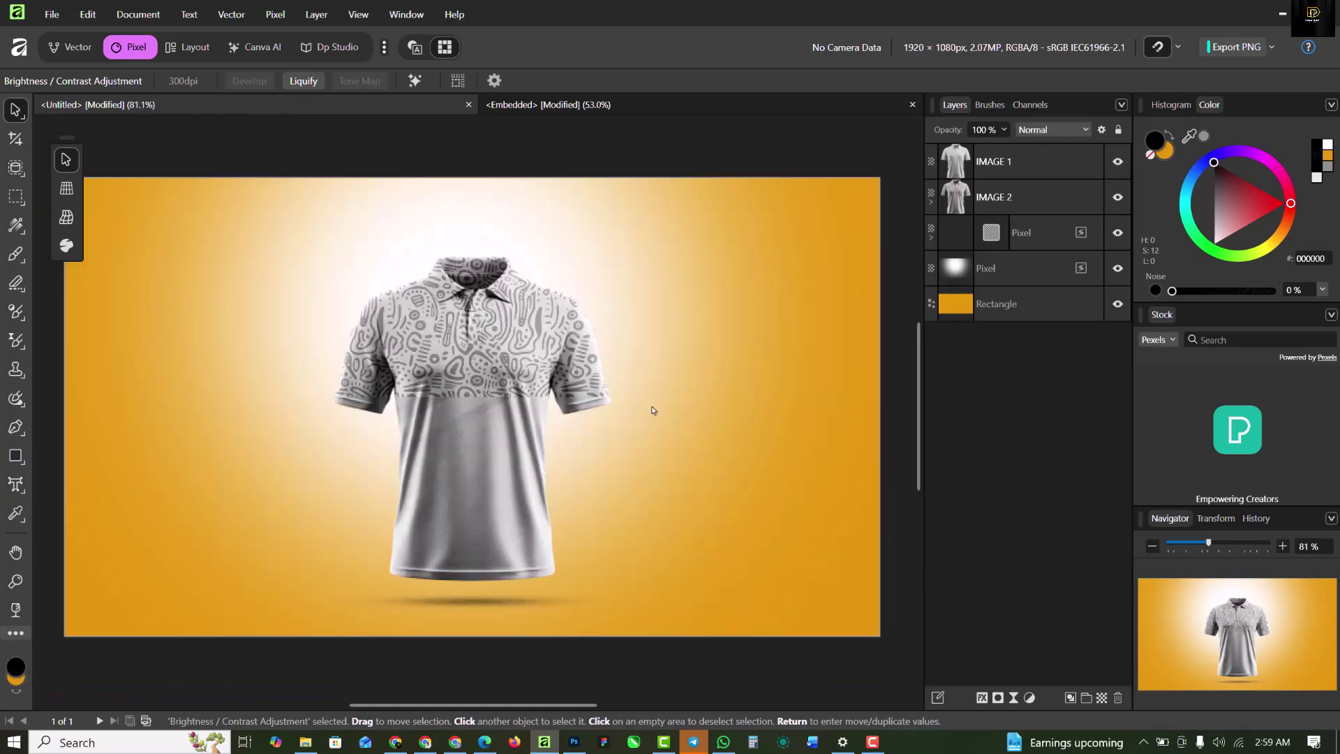